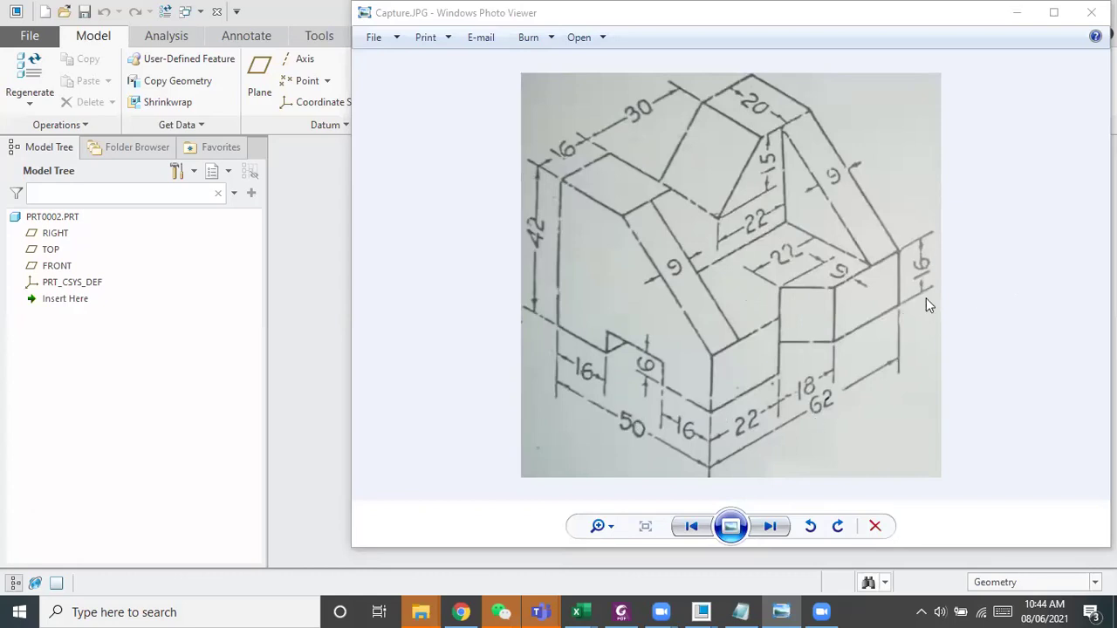
Start an Extrude sketch on the FRONT datum plane and orient it to the 2D sketch view
click(1015, 13)
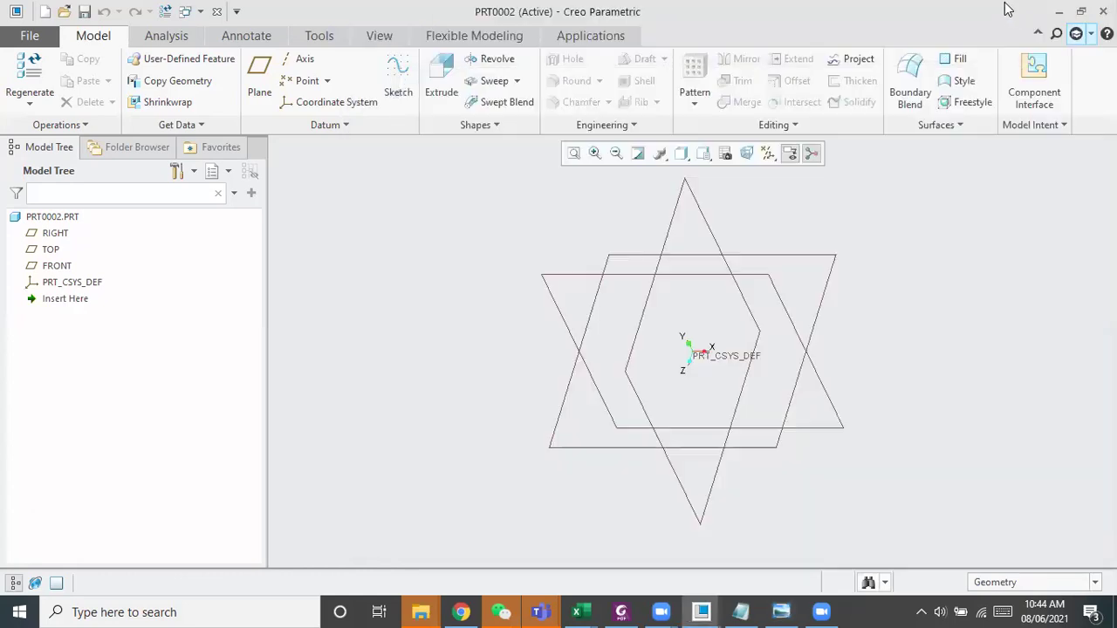
click(757, 269)
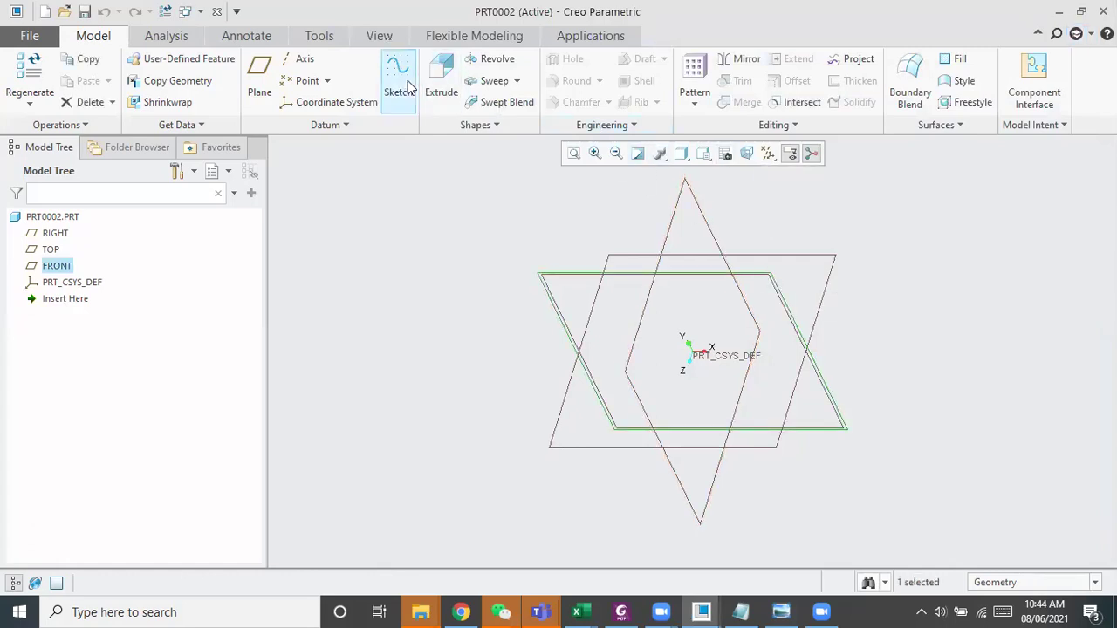
click(440, 83)
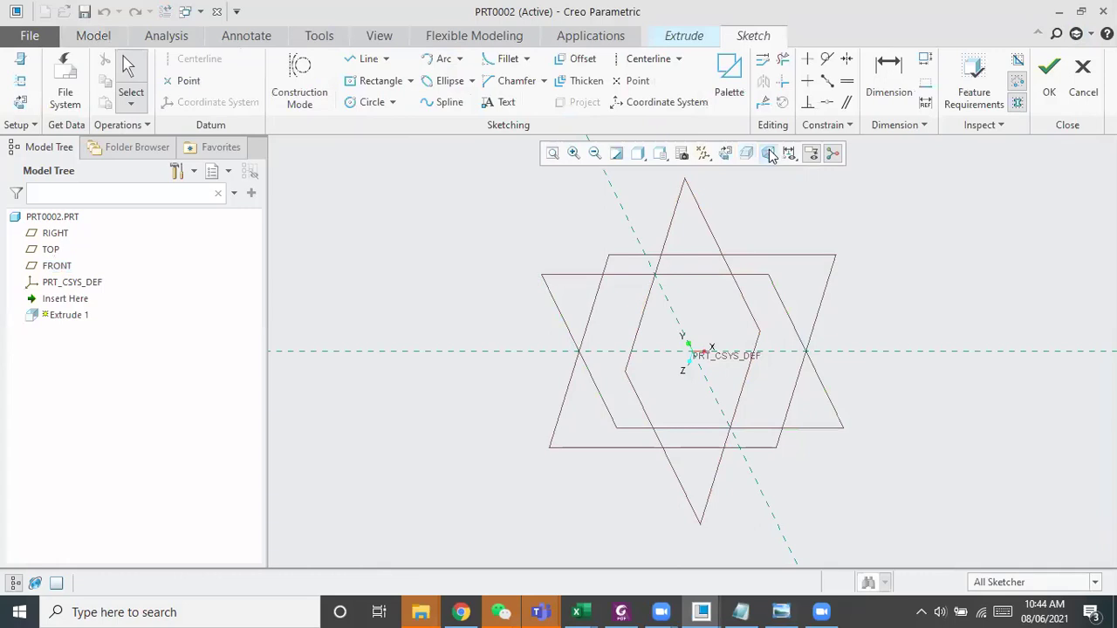
click(725, 153)
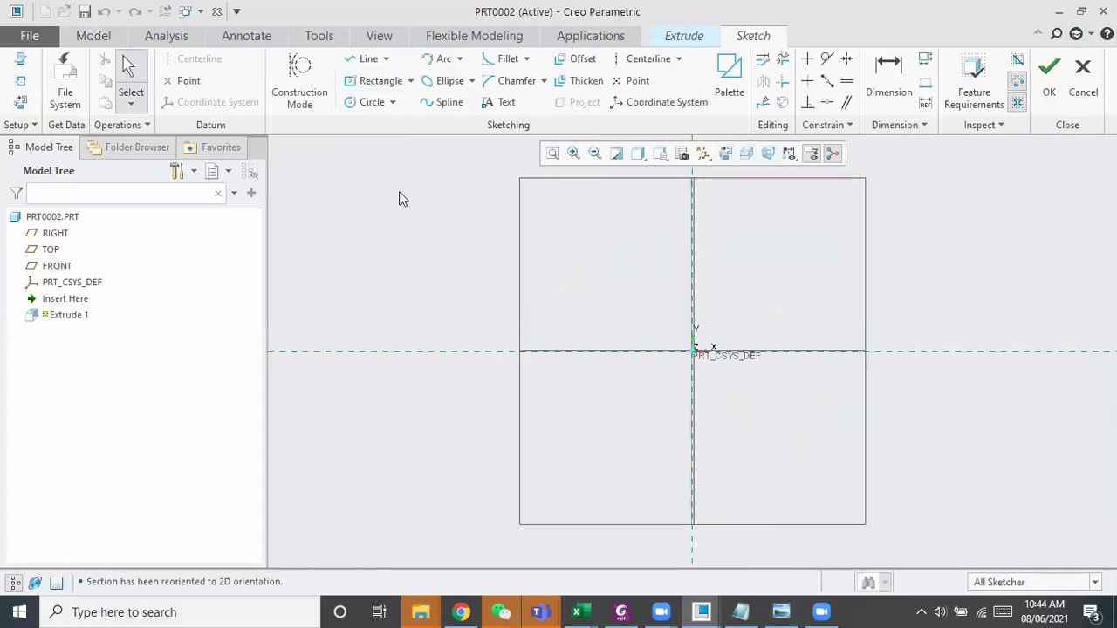
Sketch a center rectangle about 450 wide and 165 high, centred on the origin
click(411, 81)
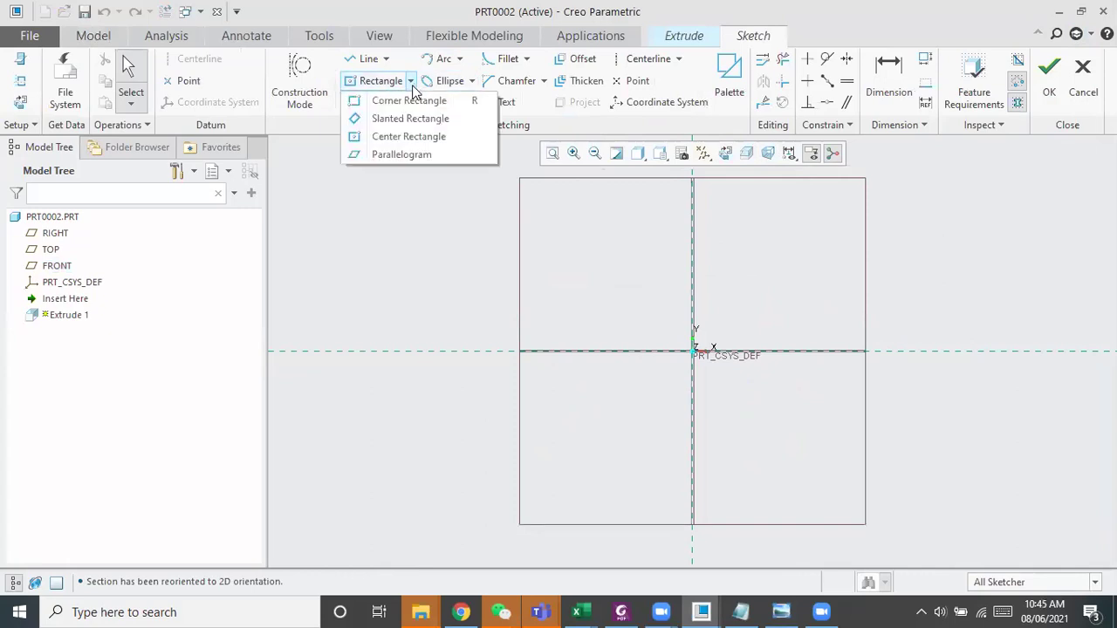
click(408, 137)
click(694, 351)
click(783, 368)
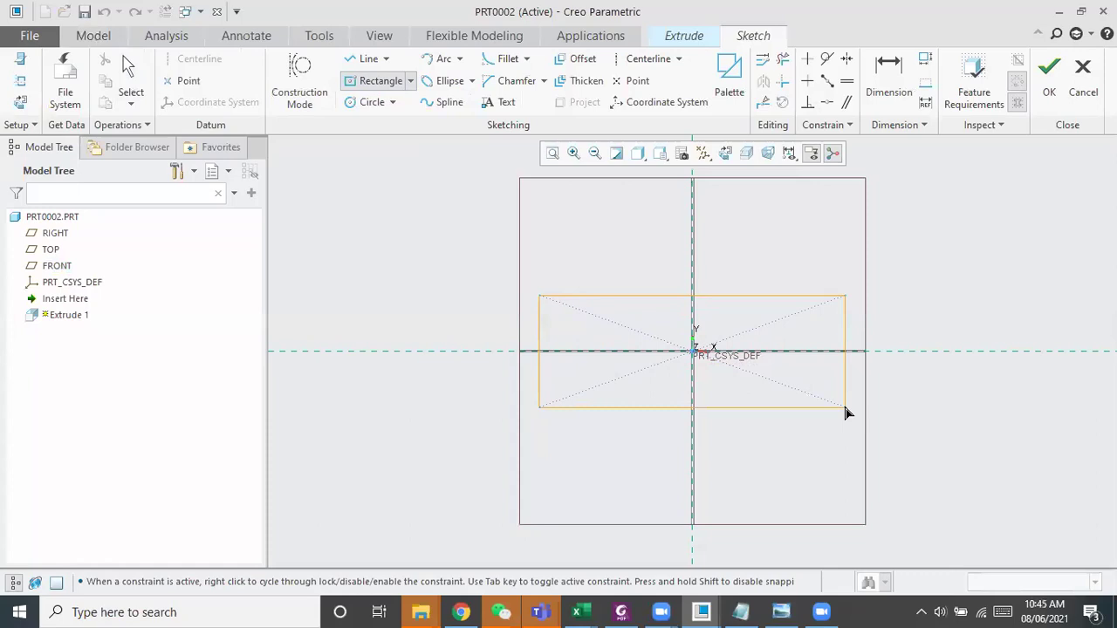
click(846, 407)
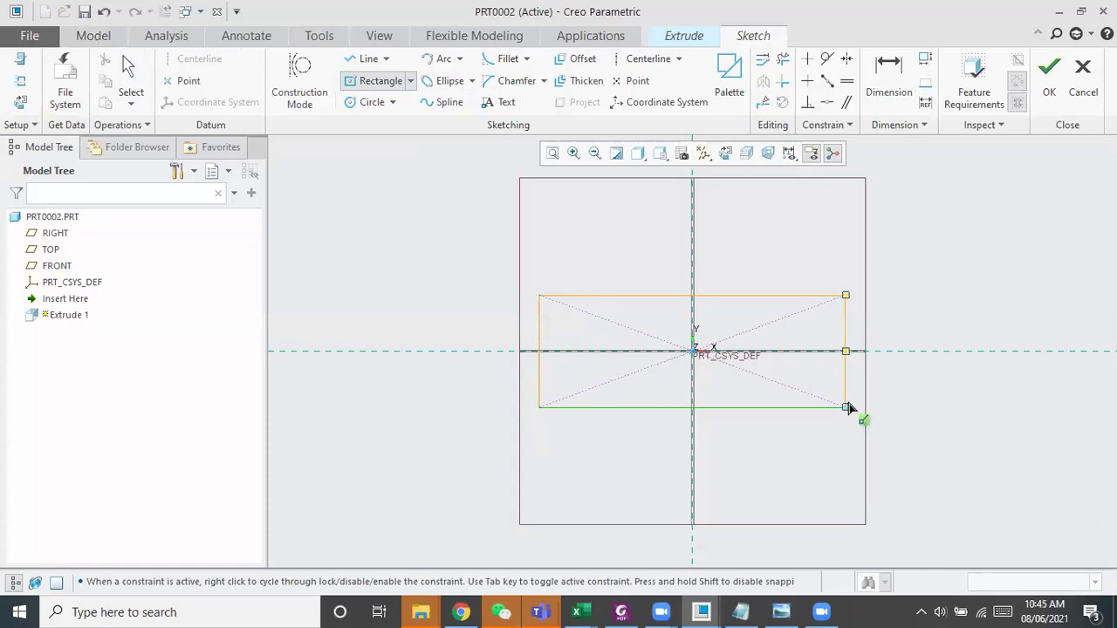
middle_click(841, 407)
Set the rectangle's width to 62 and its height to 50
click(654, 386)
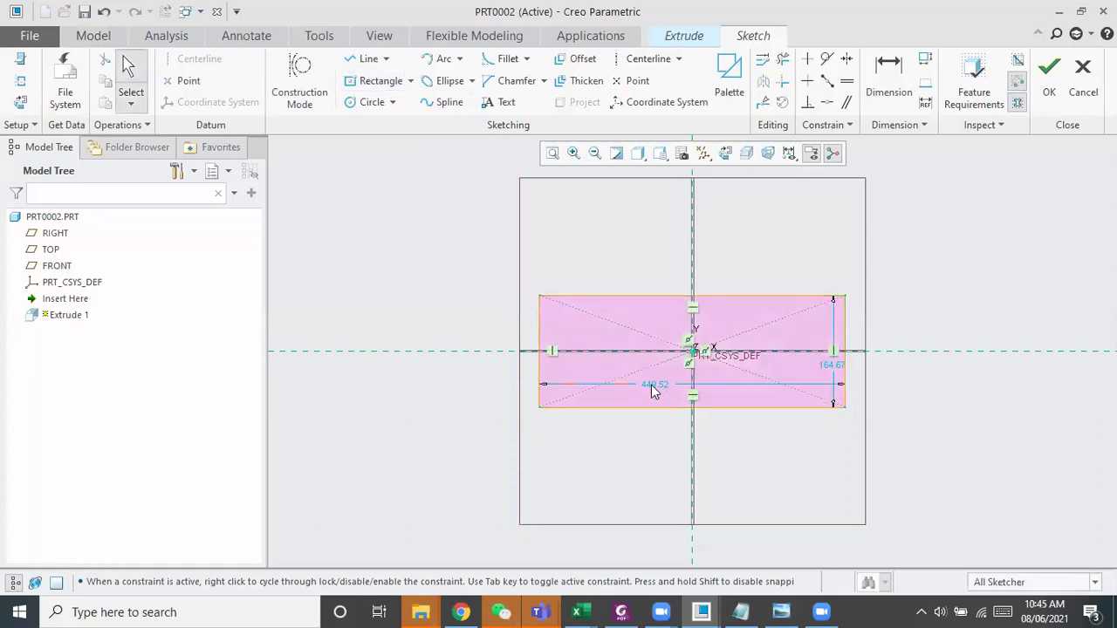
double_click(654, 385)
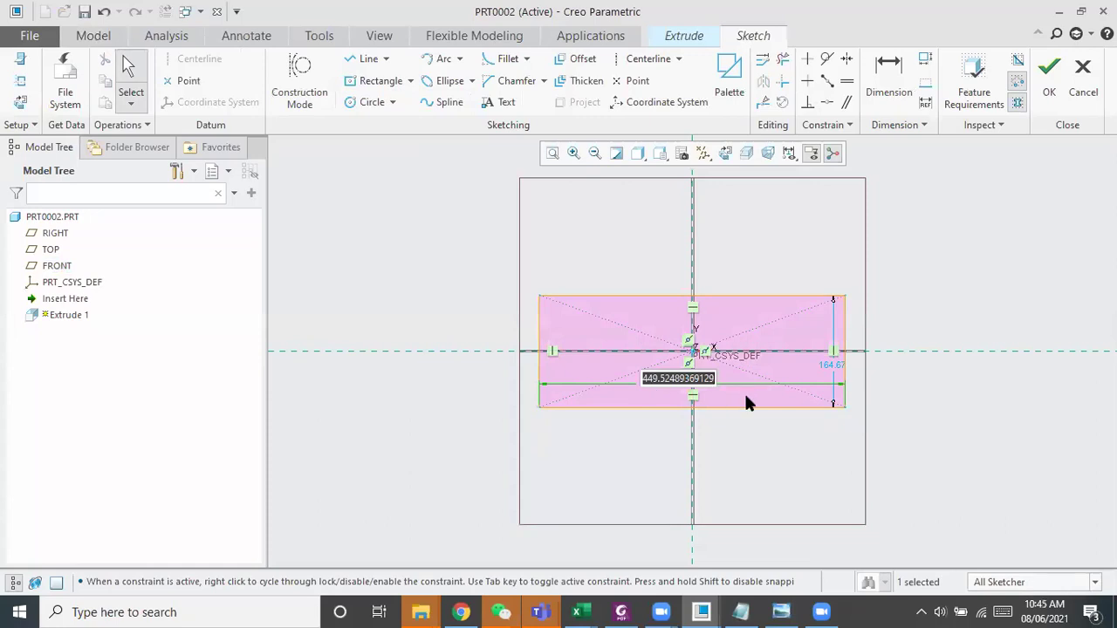
text(62)
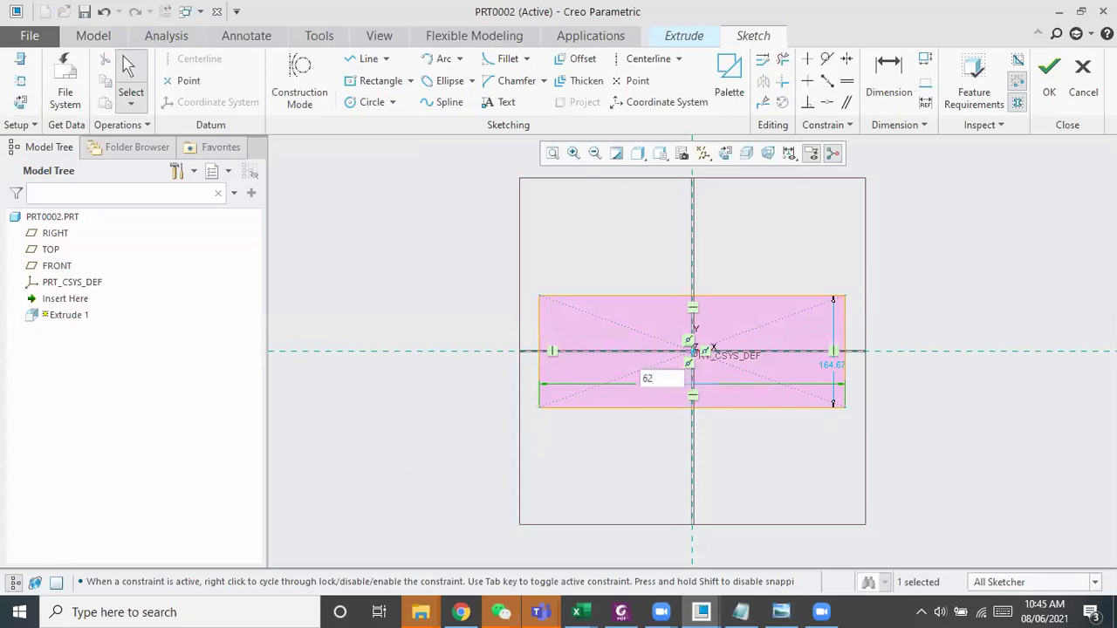
key(Return)
double_click(720, 363)
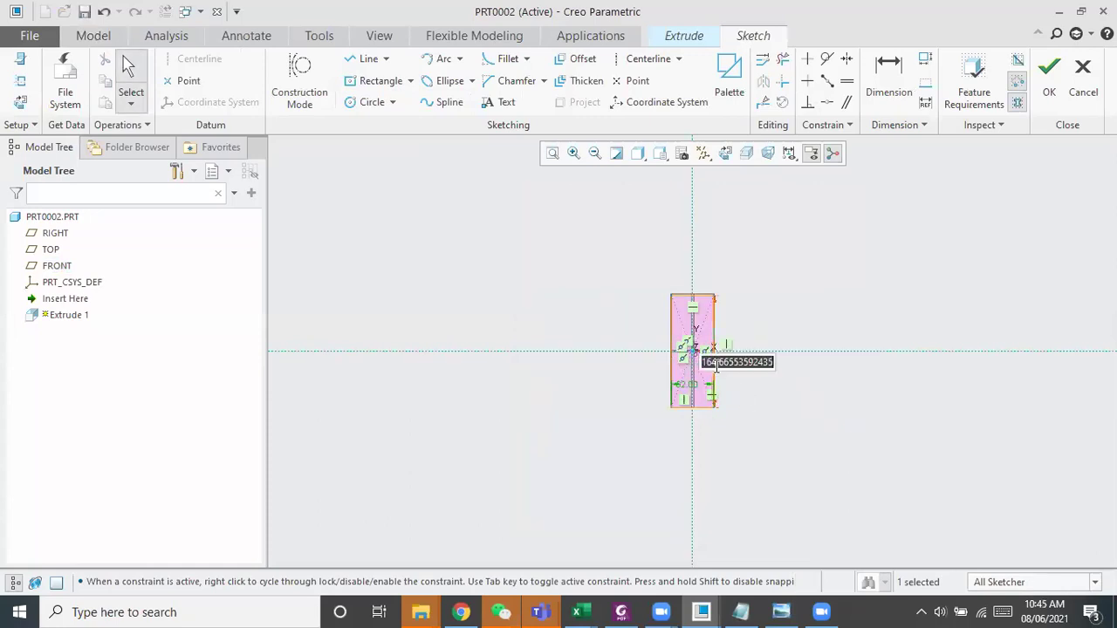
text(50)
key(Return)
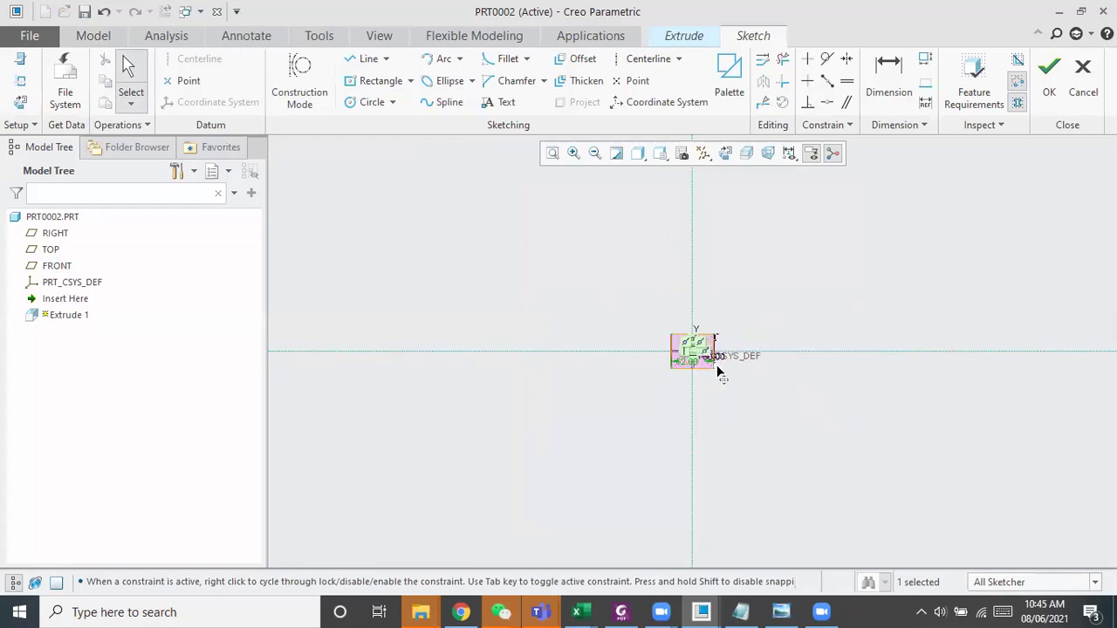
scroll(717, 373, up, 5)
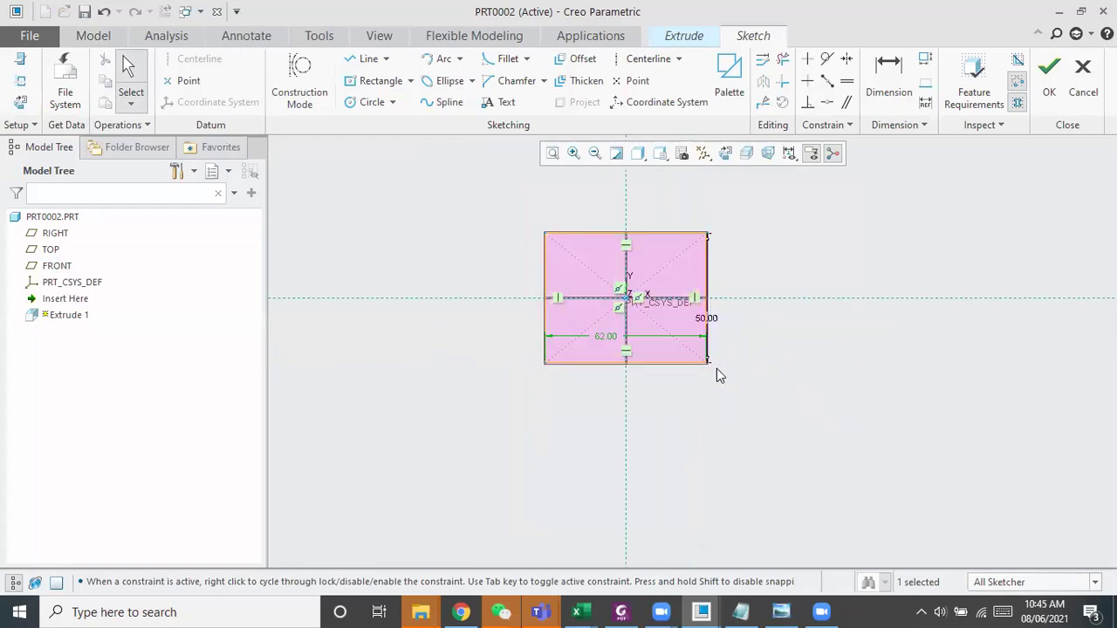
Check the reference drawing, finish the rectangle sketch and extrude it to a depth of 16
click(796, 611)
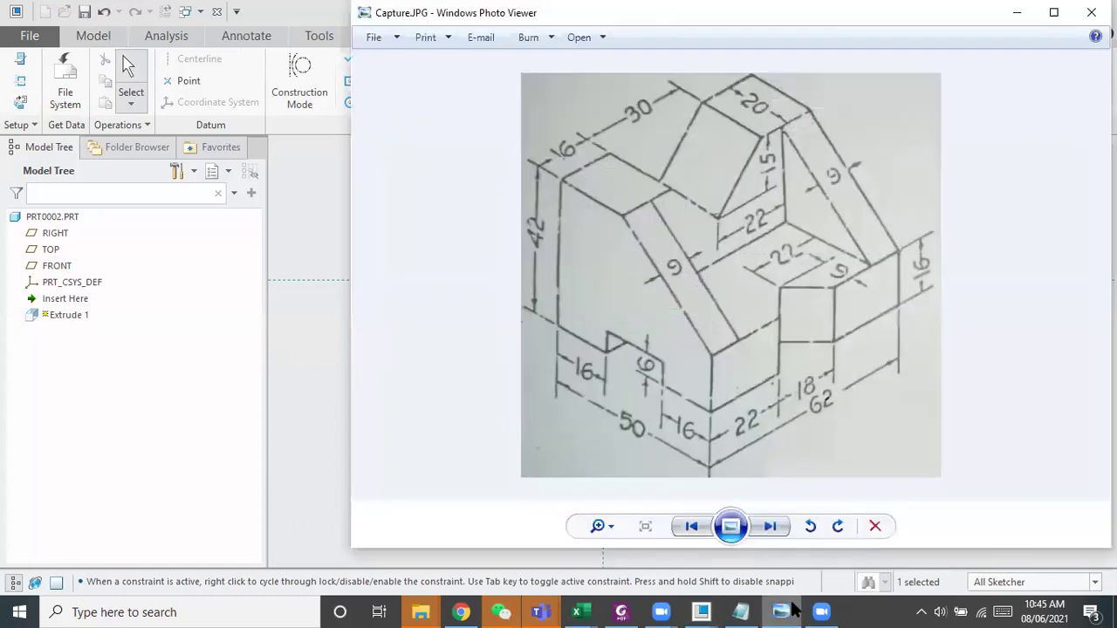
click(796, 610)
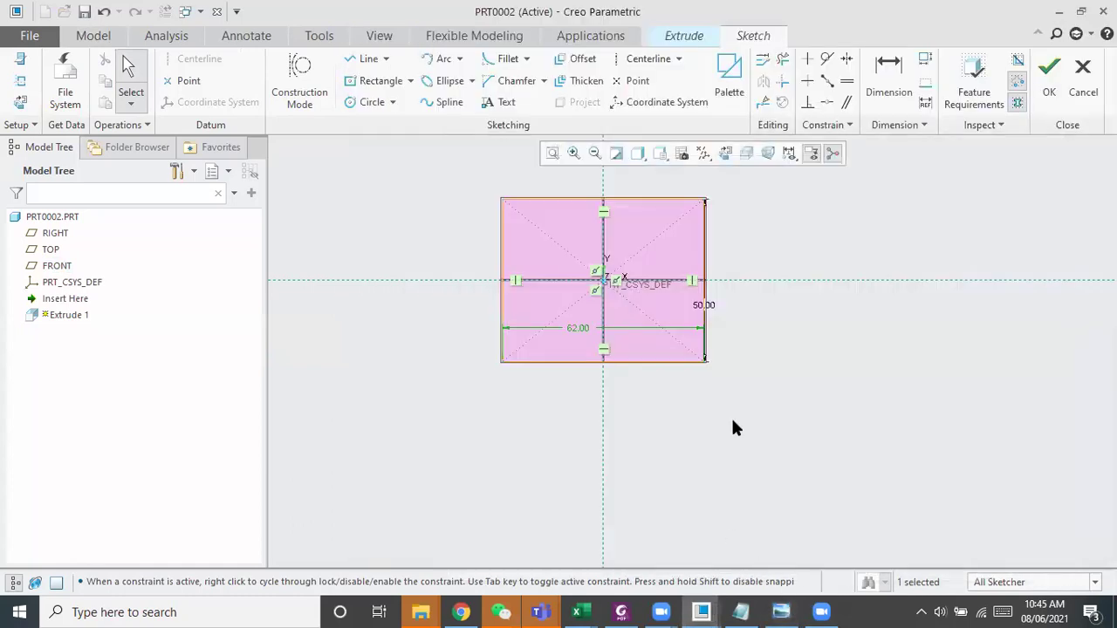
click(1051, 75)
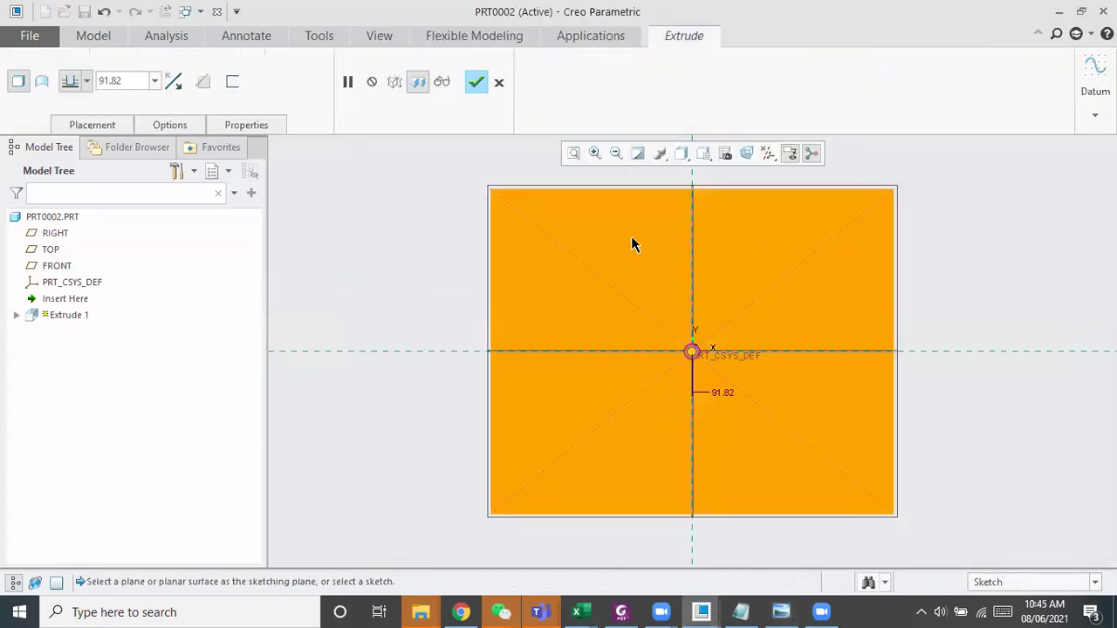
drag(124, 79, 99, 80)
text(10)
key(Return)
click(476, 82)
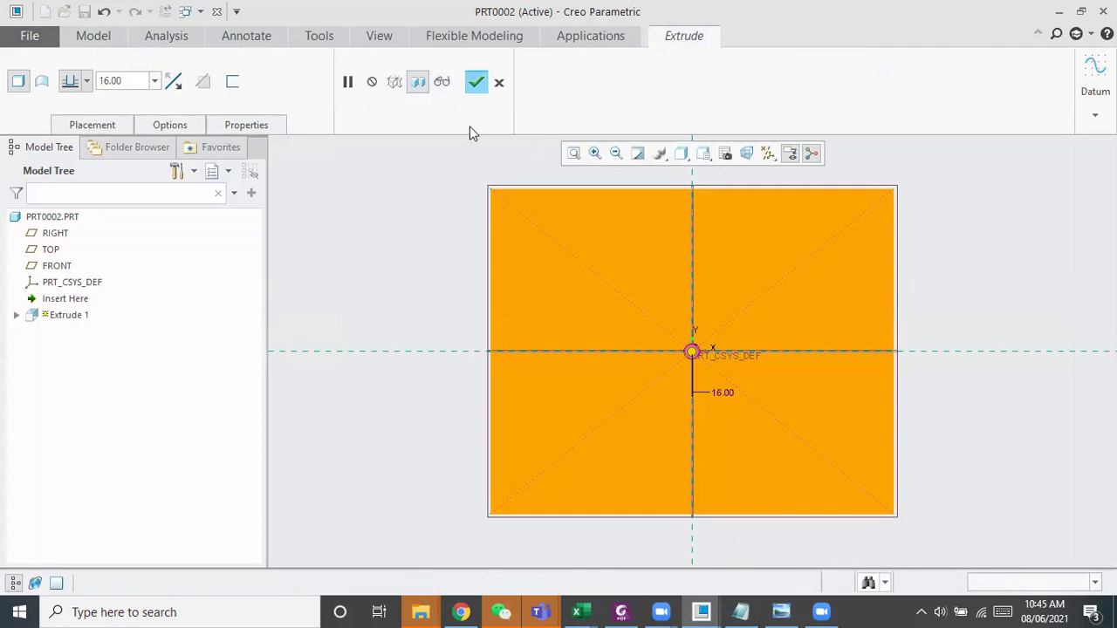
After consulting the reference drawing, start an Extrude sketch on the block's large upper face in the 2D sketch view
middle_drag(427, 324, 443, 345)
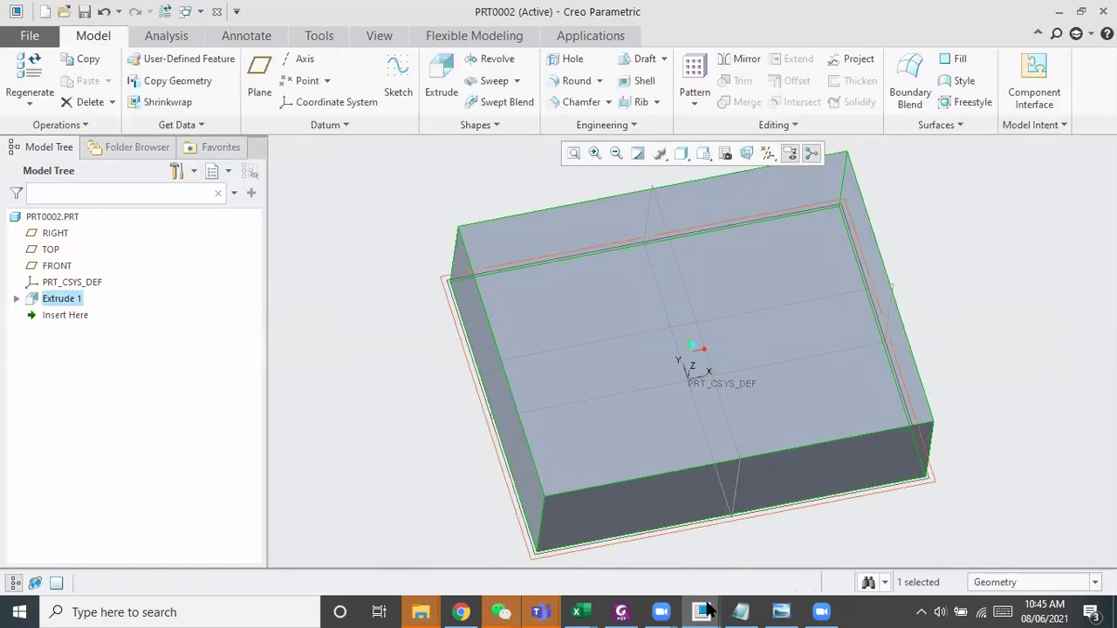
click(788, 611)
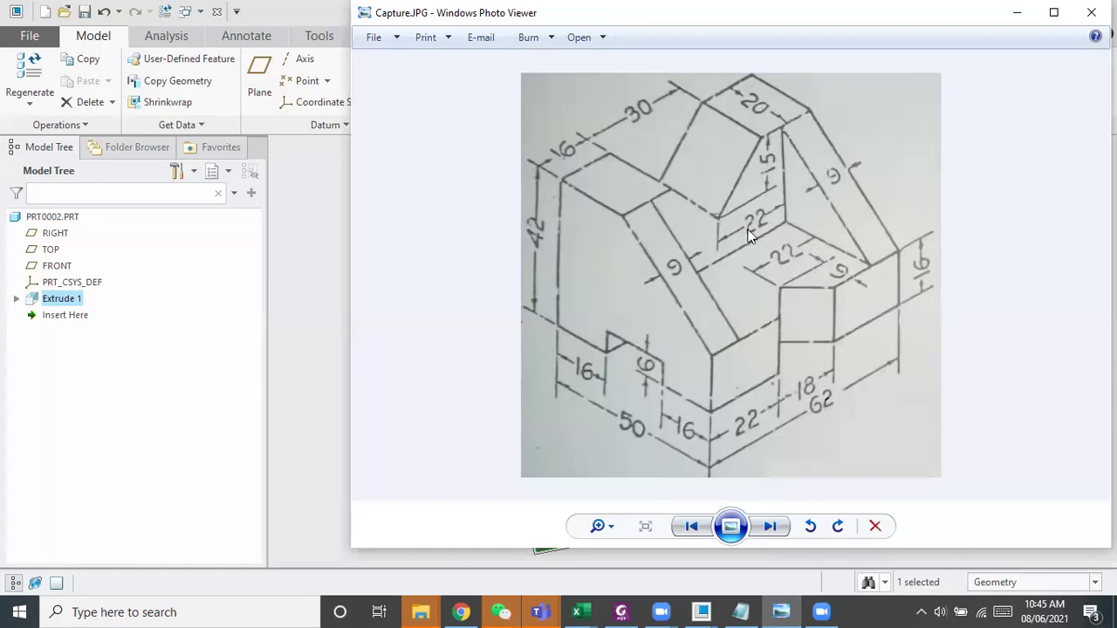
click(1019, 12)
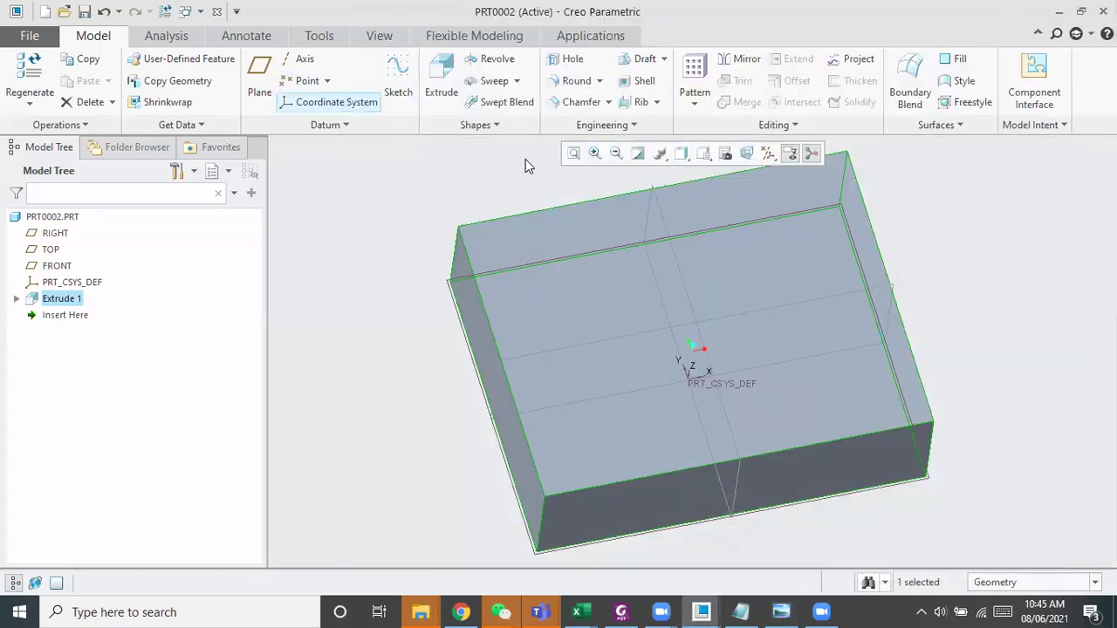
click(540, 233)
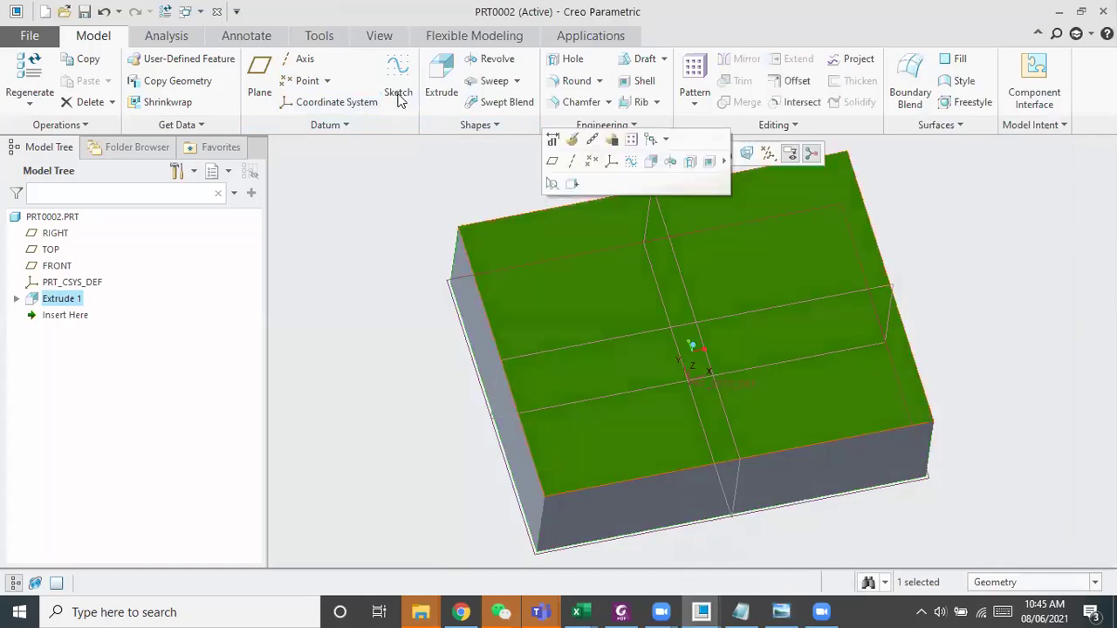
click(440, 85)
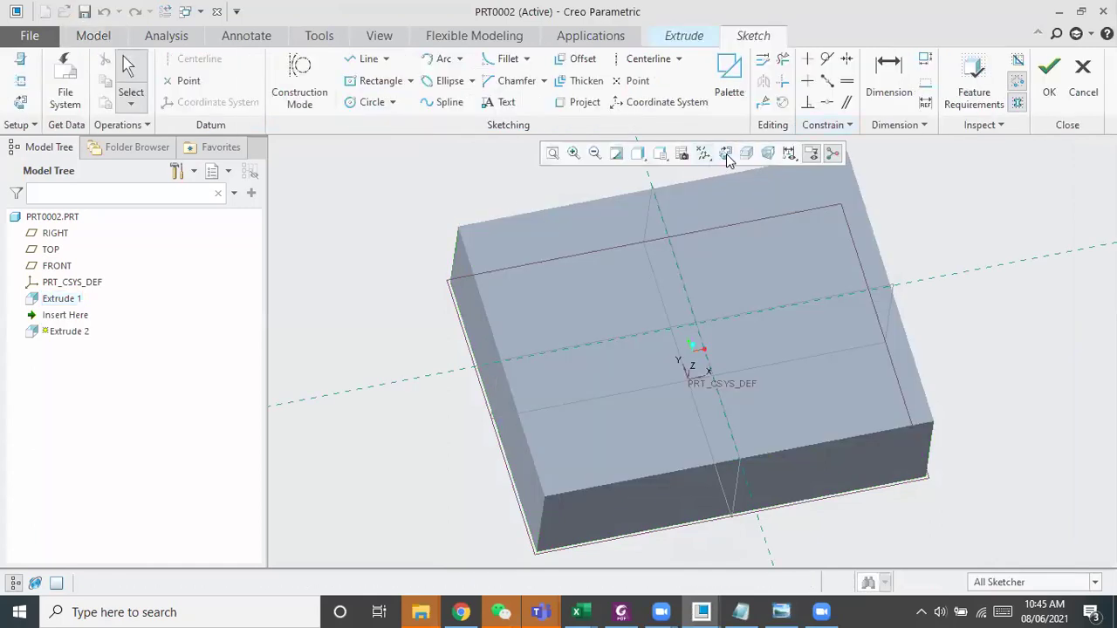
click(726, 154)
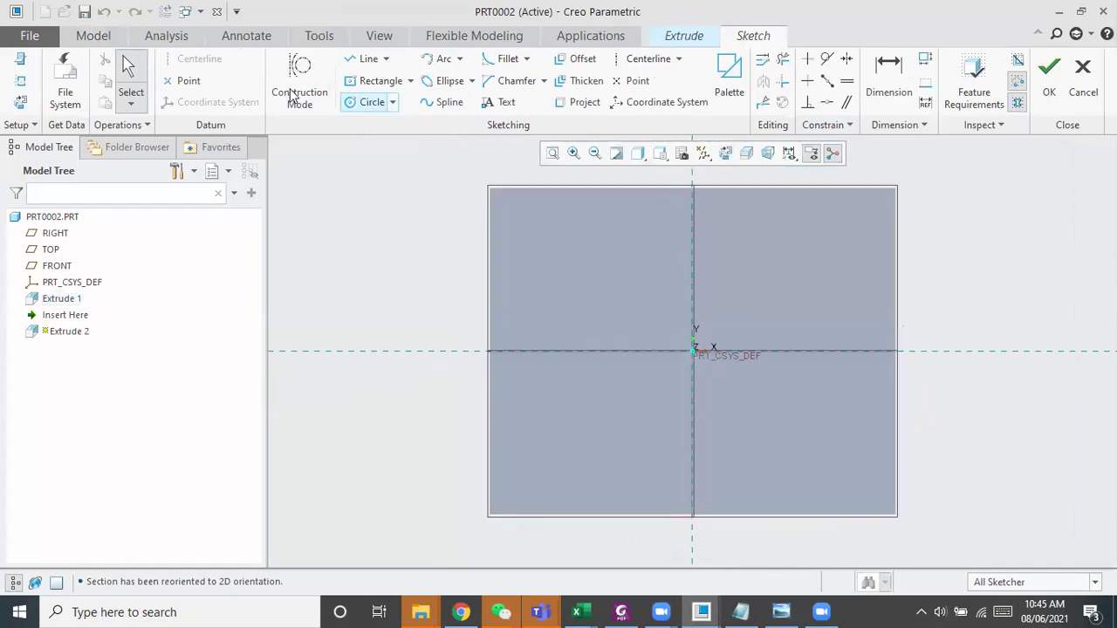
Add the block's back, left and right side surfaces as sketch references
click(21, 83)
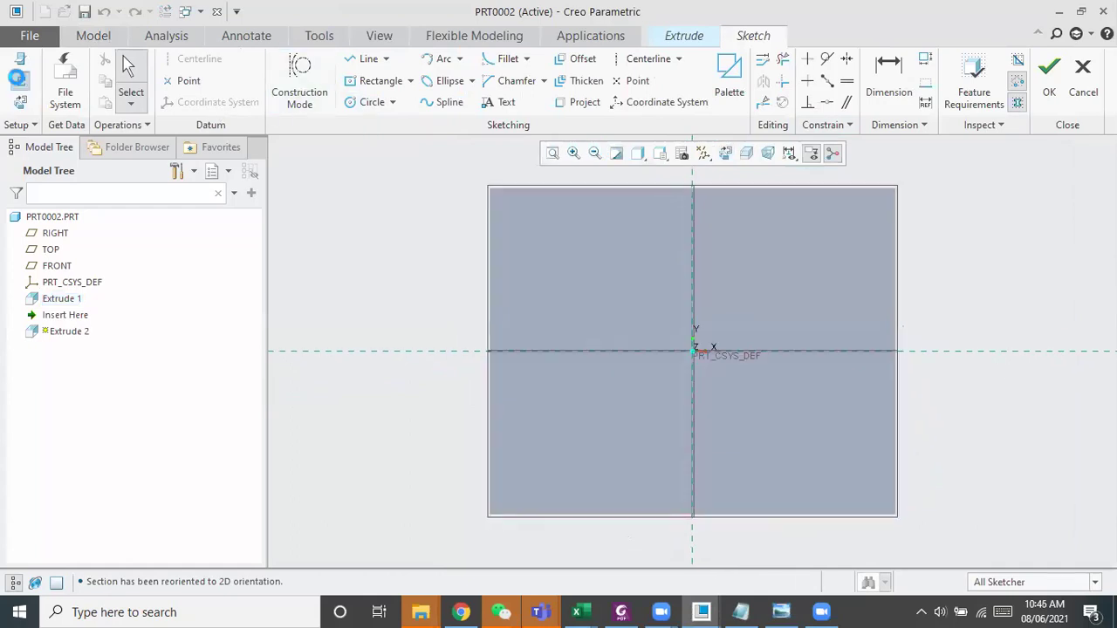
click(706, 195)
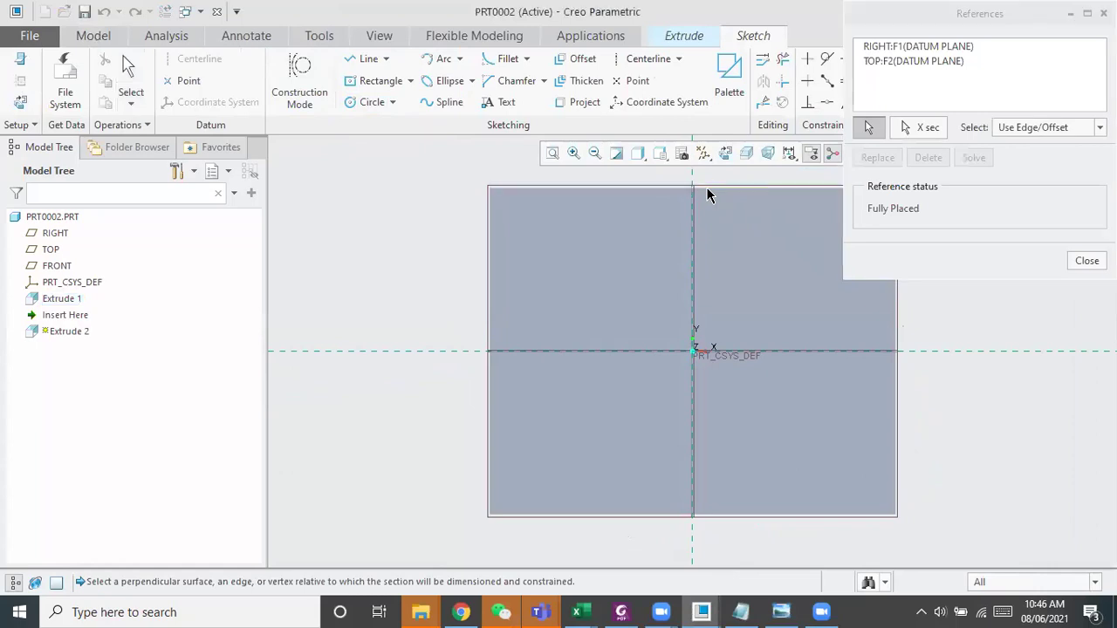
click(489, 243)
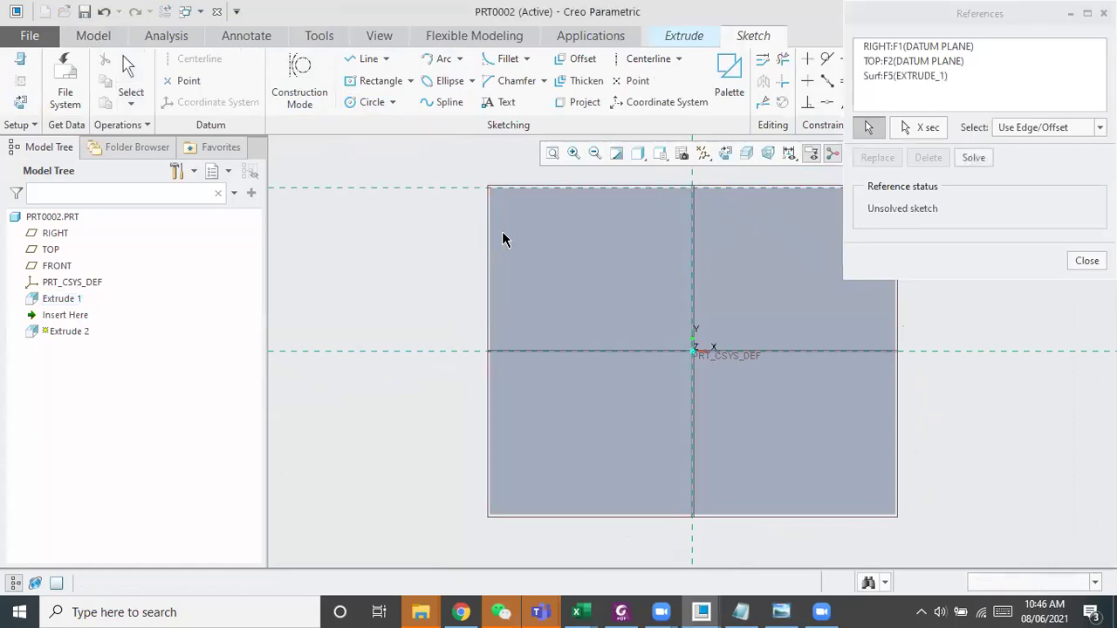
click(895, 323)
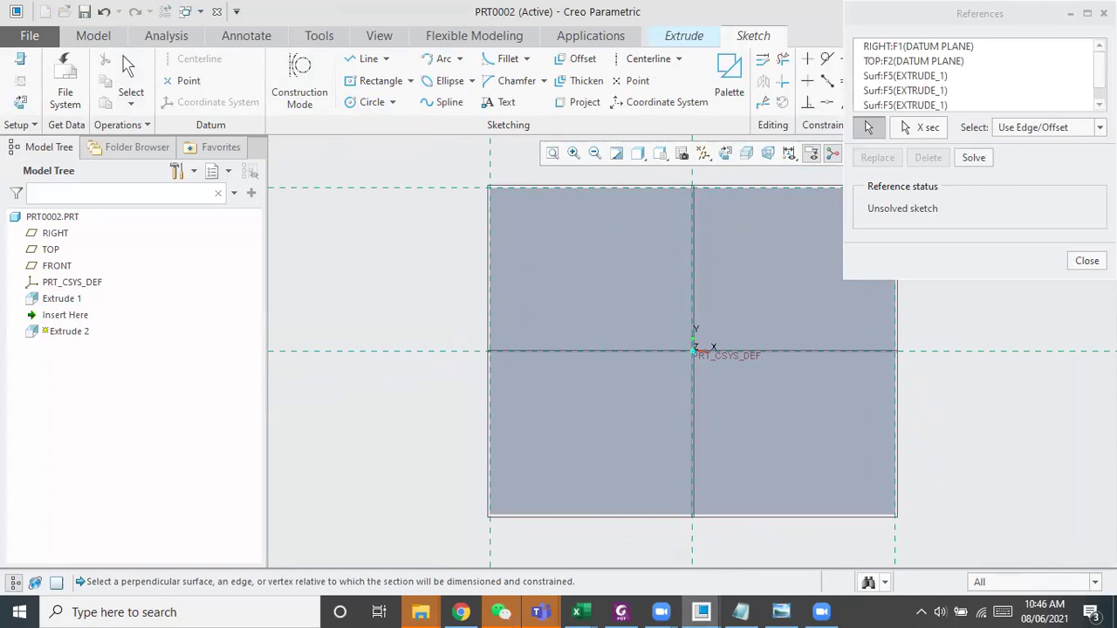
click(1073, 254)
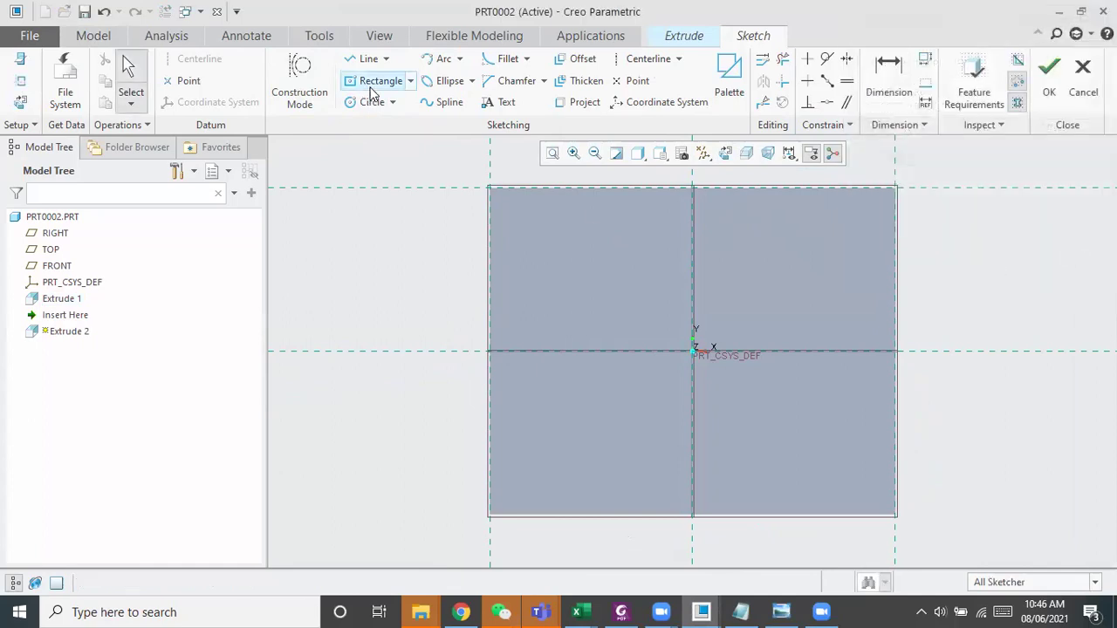
Sketch a corner rectangle across the block's full width from its back-left corner, about 18.8 deep
click(410, 82)
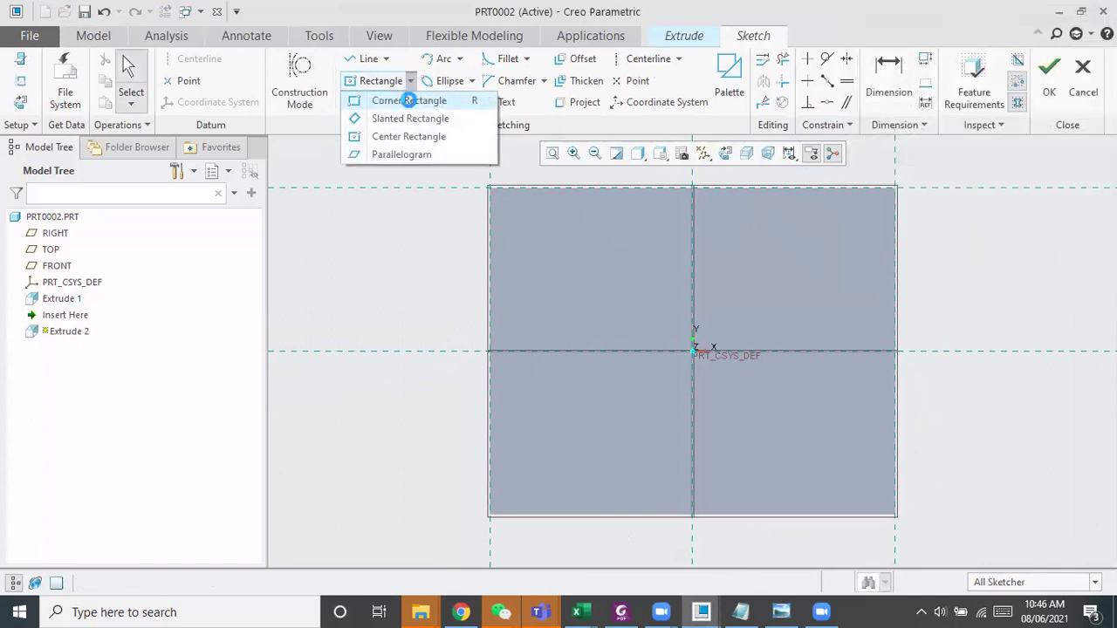
click(405, 99)
click(489, 188)
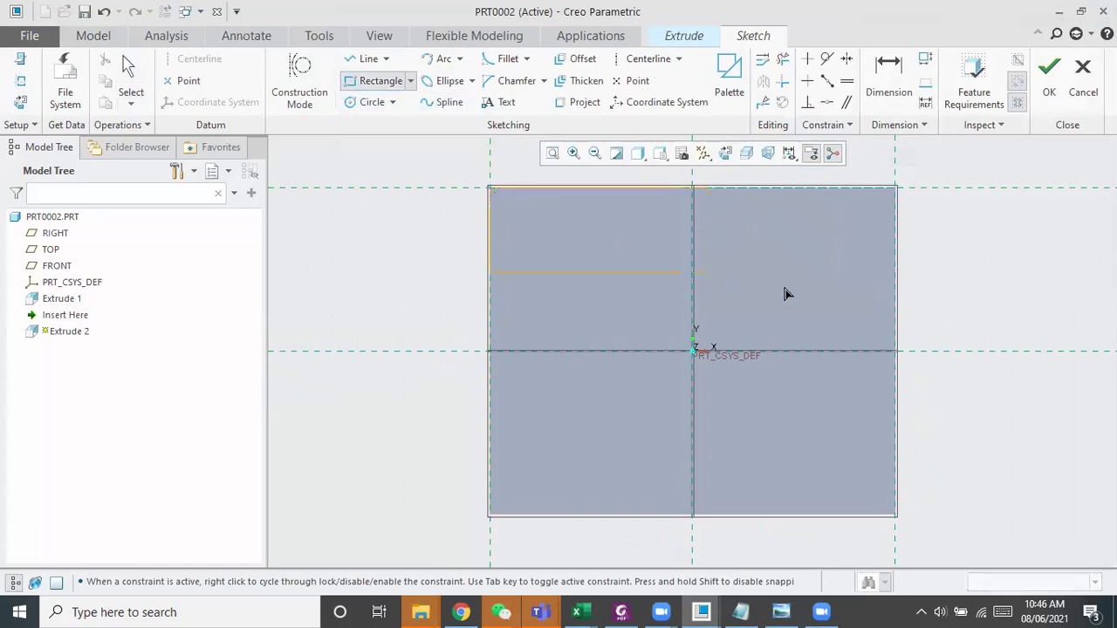
click(896, 310)
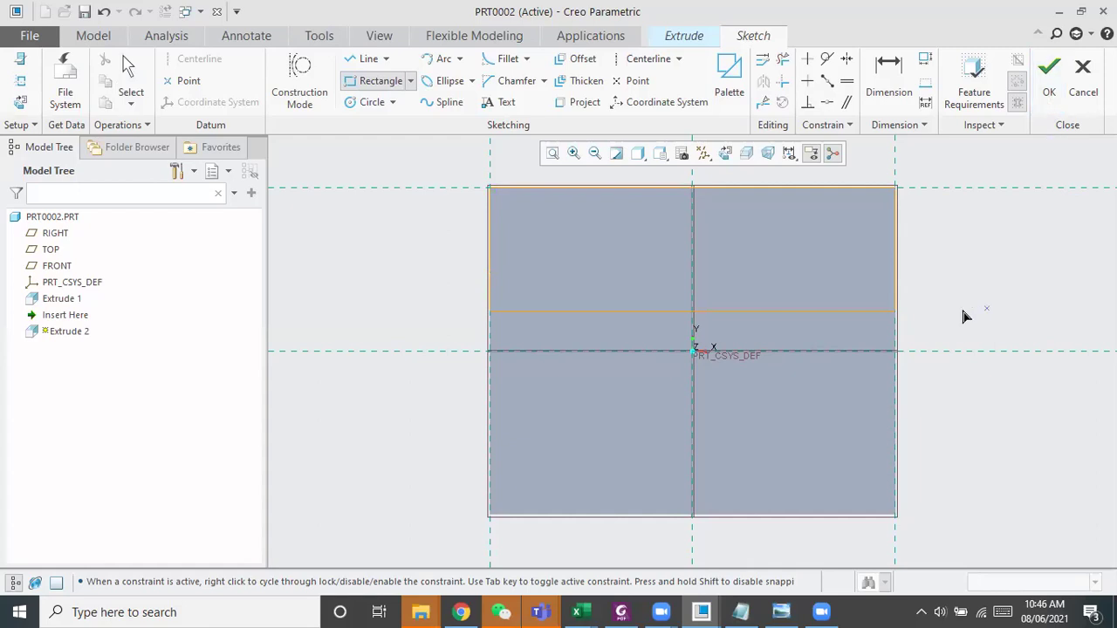
middle_click(899, 325)
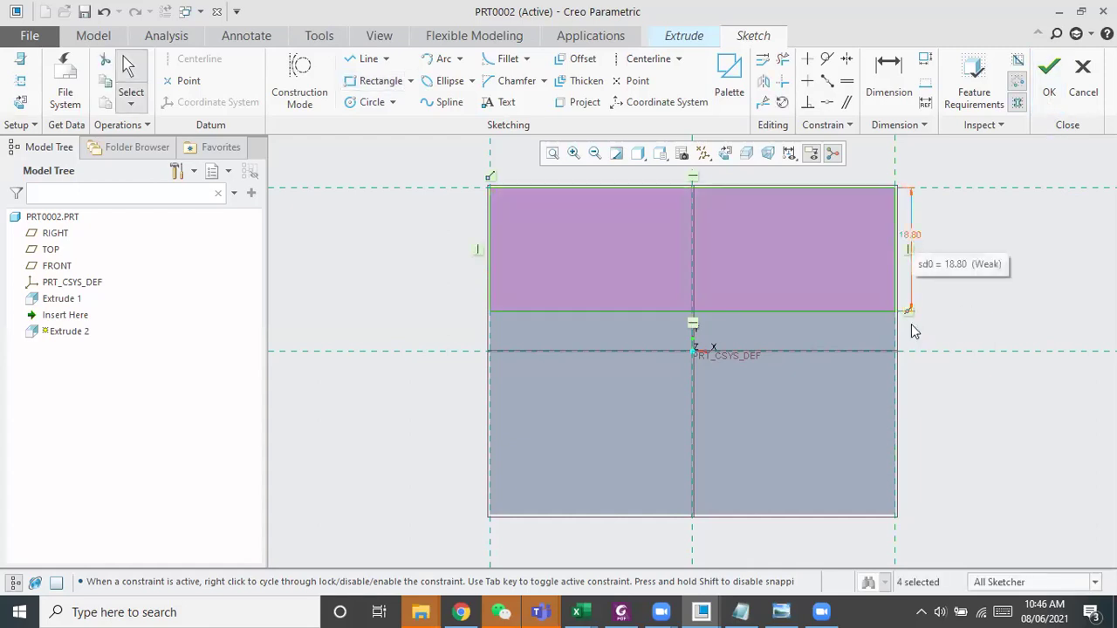
Check the reference drawing and set the sketched rectangle's depth from the back edge to 20
click(781, 611)
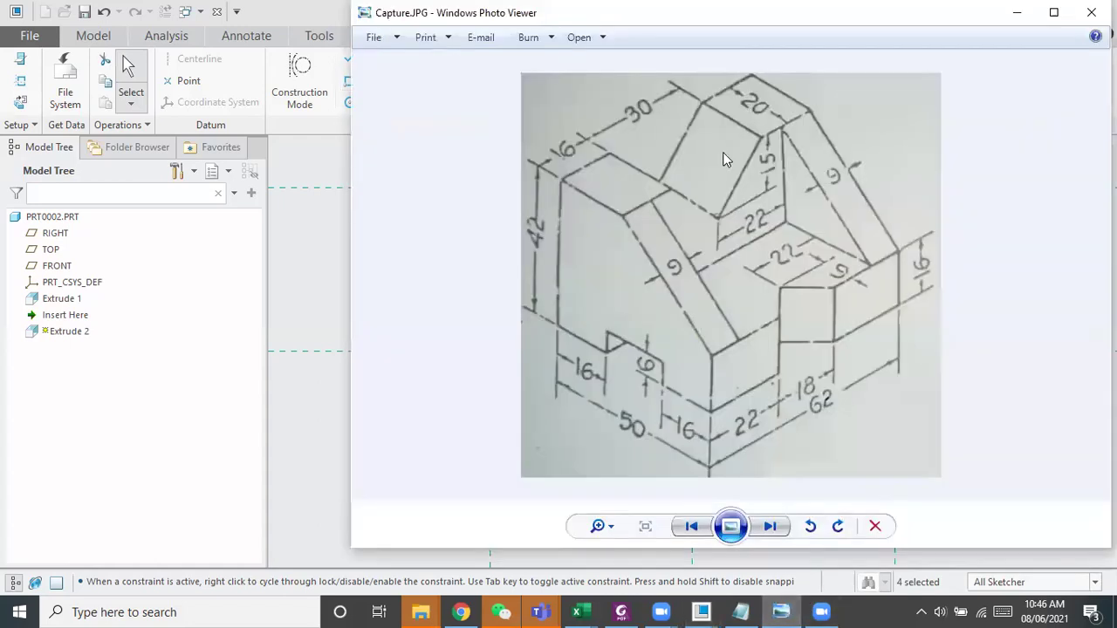
click(794, 610)
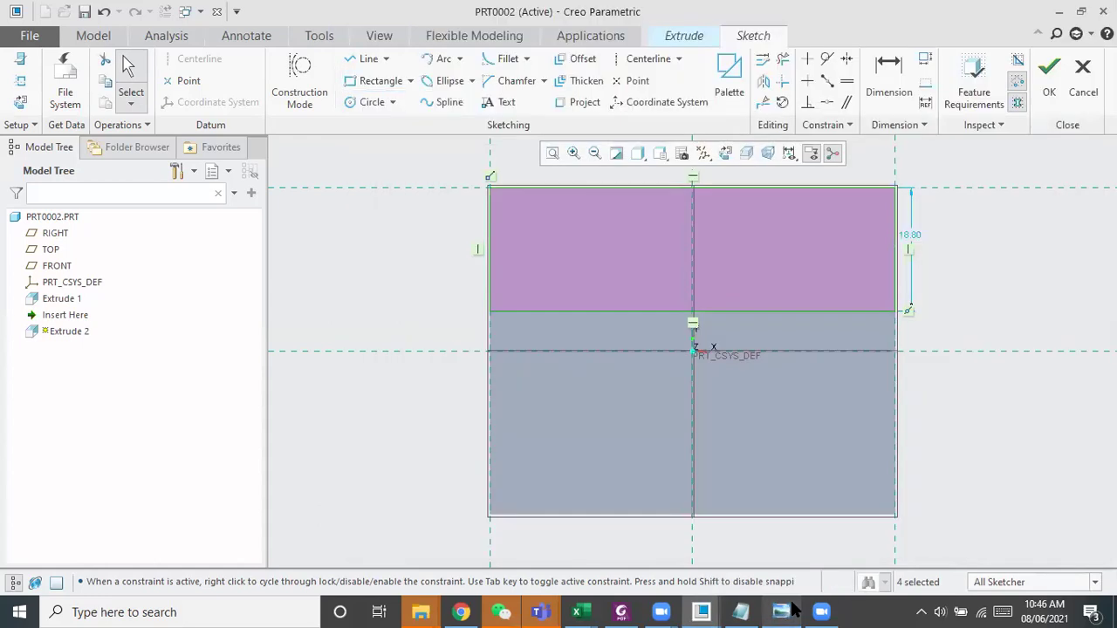
double_click(907, 241)
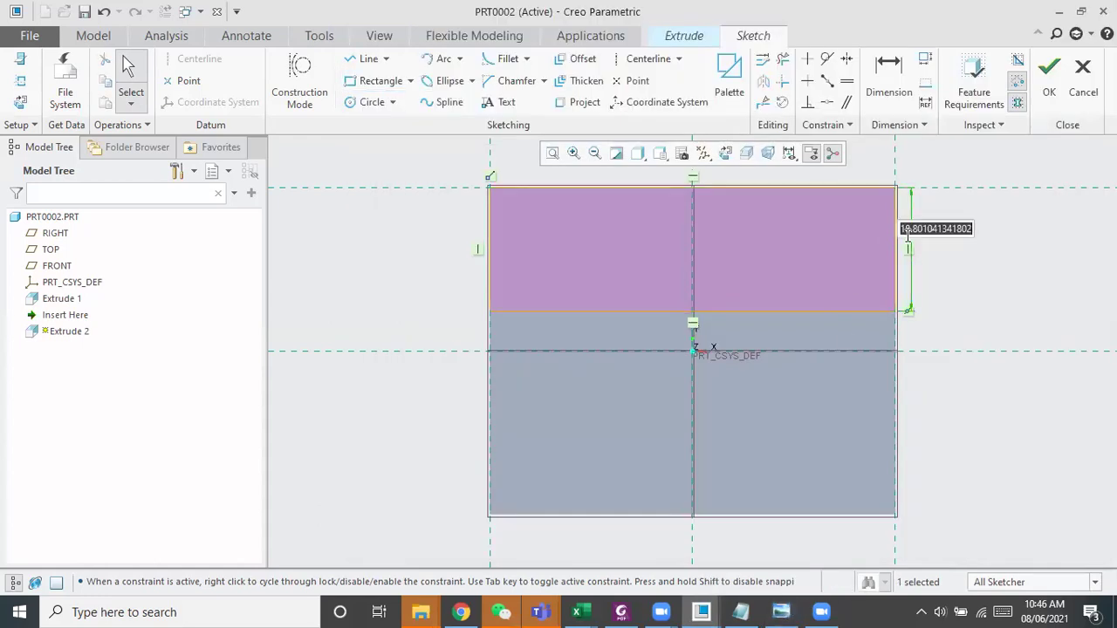
text(20)
key(Return)
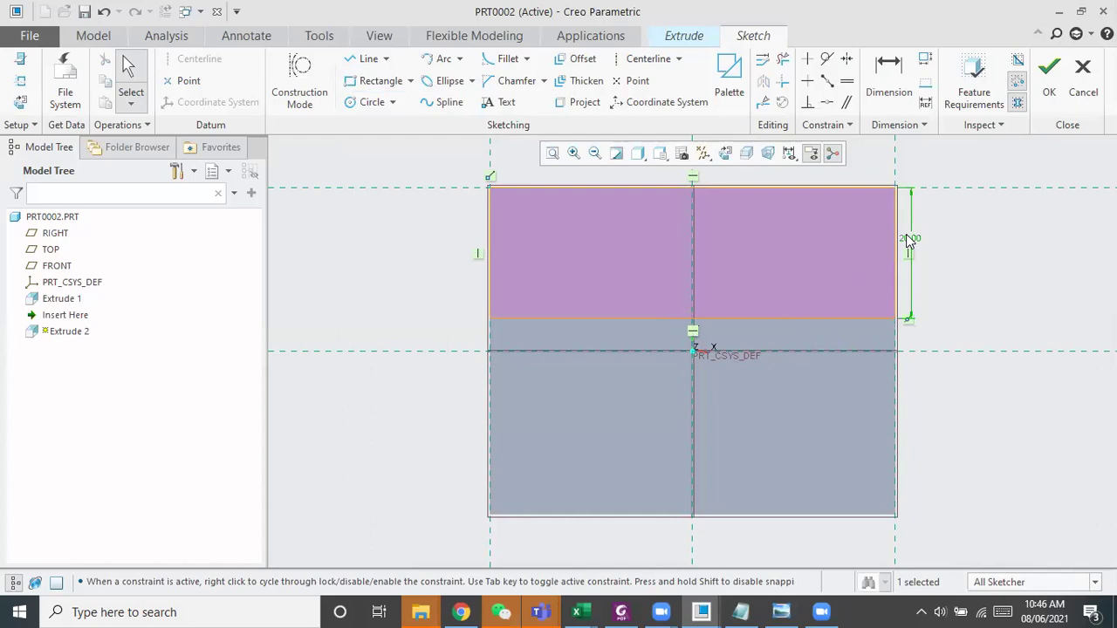
Finish the rectangle sketch and extrude it to a depth of 42-16
click(1050, 77)
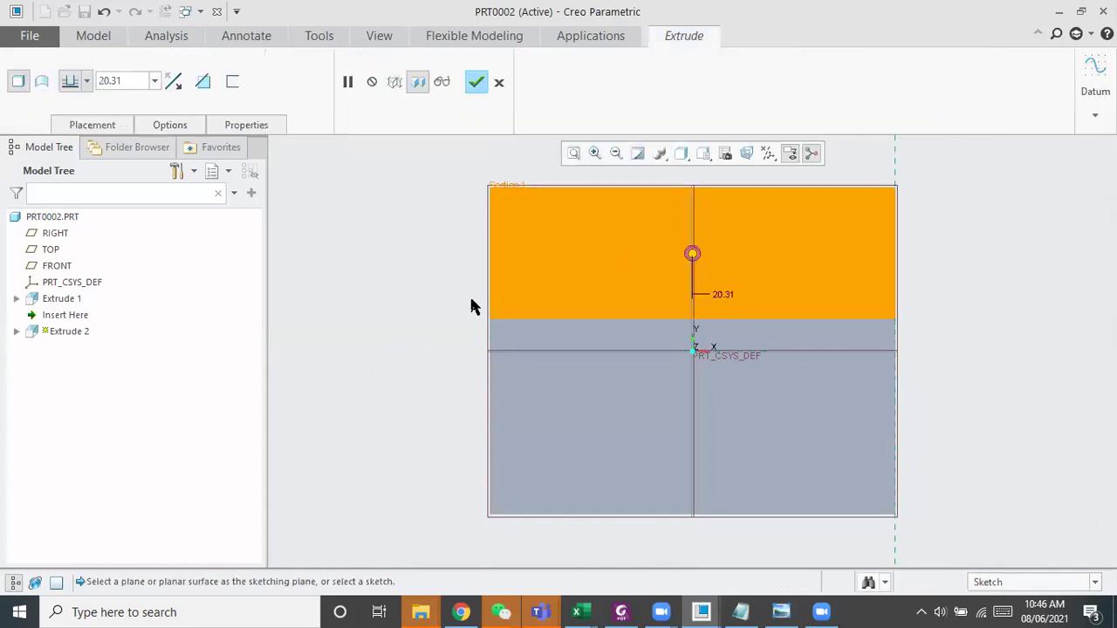
double_click(112, 80)
text(42)
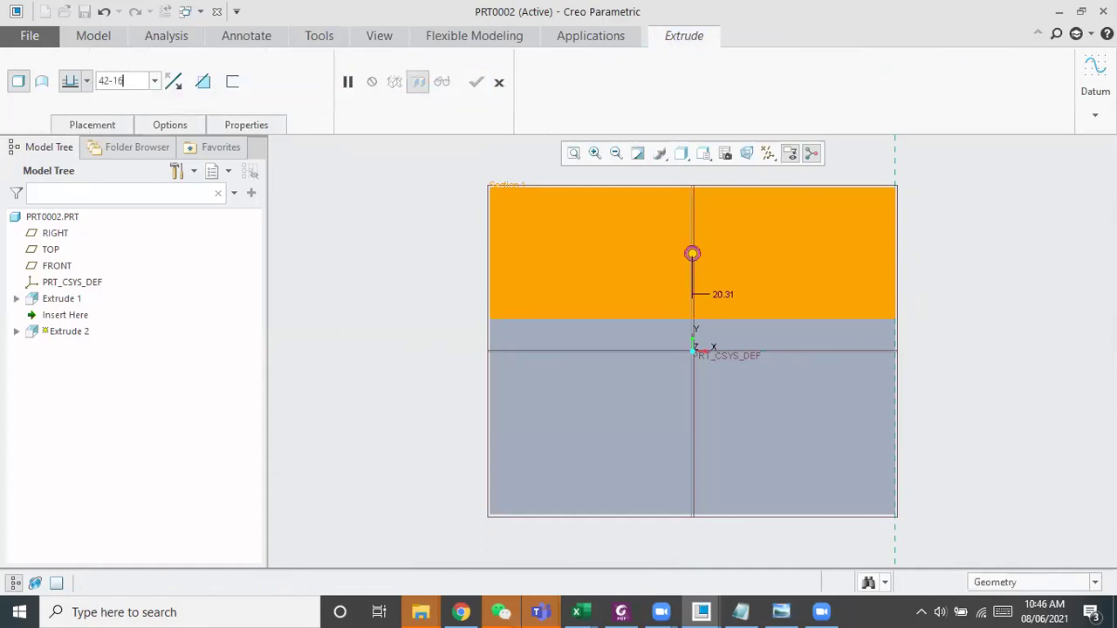
text(-16)
key(Return)
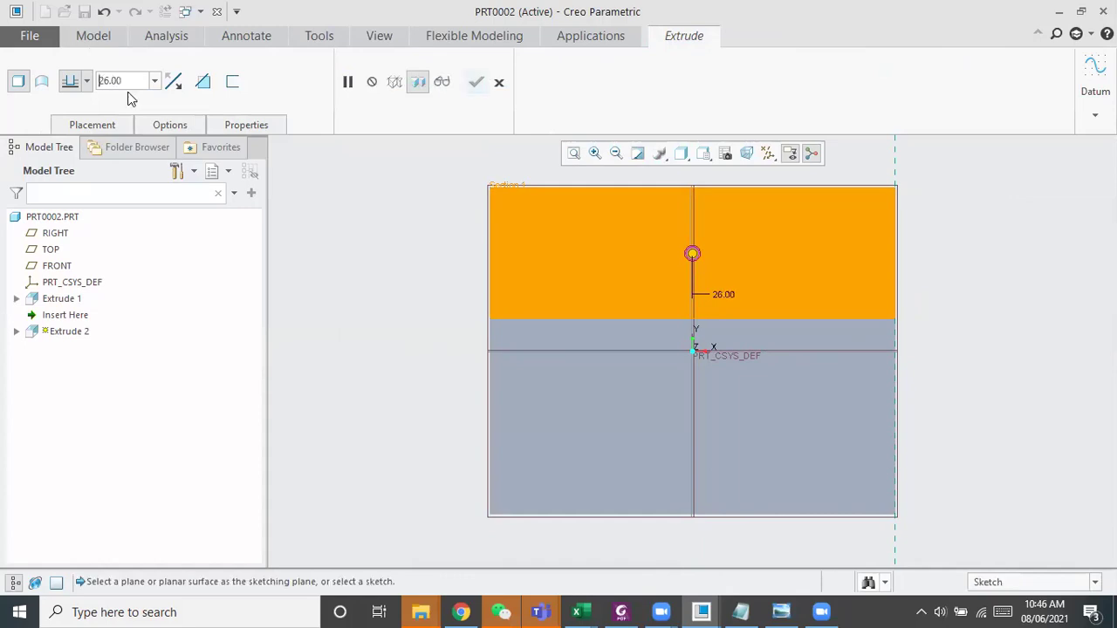
middle_drag(413, 320, 410, 243)
scroll(410, 243, down, 2)
scroll(410, 243, up, 5)
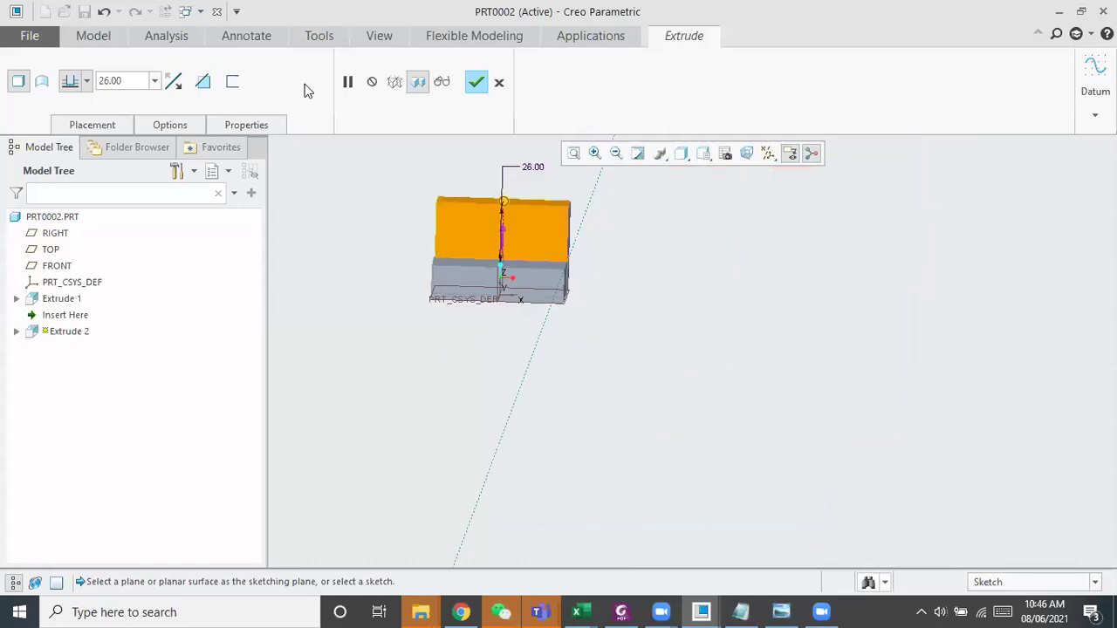
click(475, 81)
Examine the stepped block from an angled view and compare its shape with the reference drawing
scroll(428, 255, down, 3)
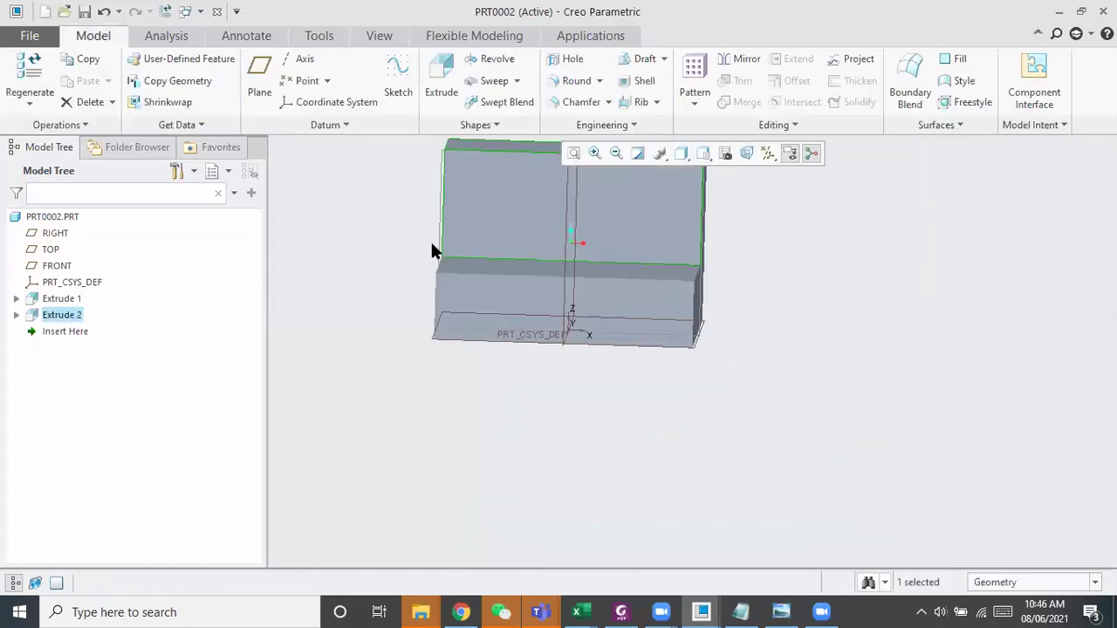
scroll(433, 245, down, 5)
scroll(460, 334, up, 3)
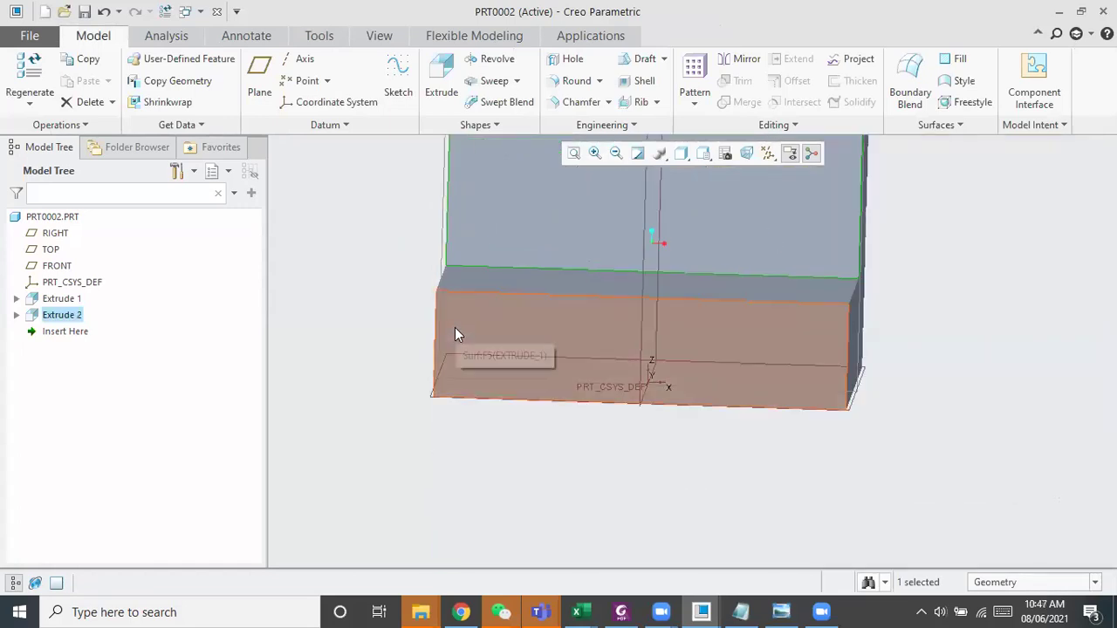
ctrl+shift+middle_click(454, 329)
middle_drag(409, 321, 413, 321)
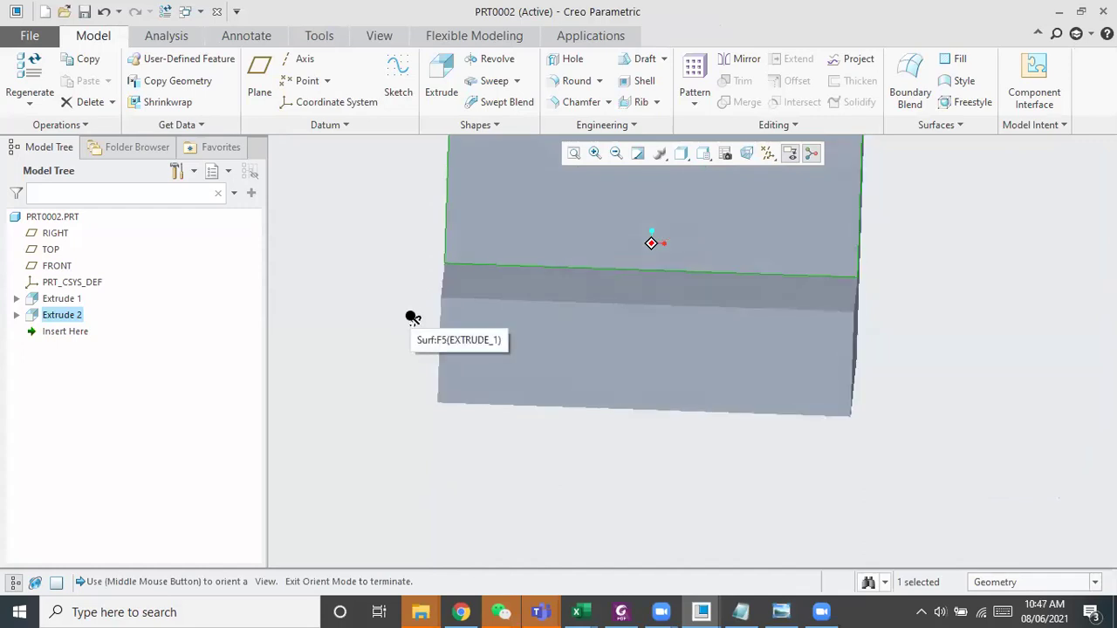
middle_drag(409, 317, 413, 320)
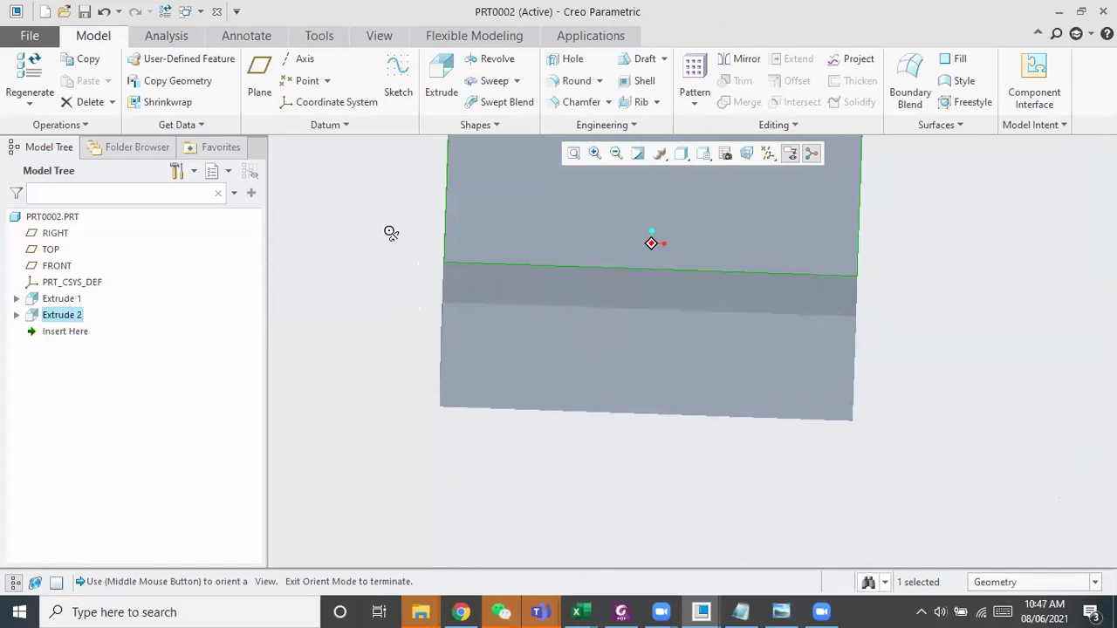
middle_drag(389, 233, 436, 344)
scroll(389, 234, up, 2)
scroll(389, 234, down, 5)
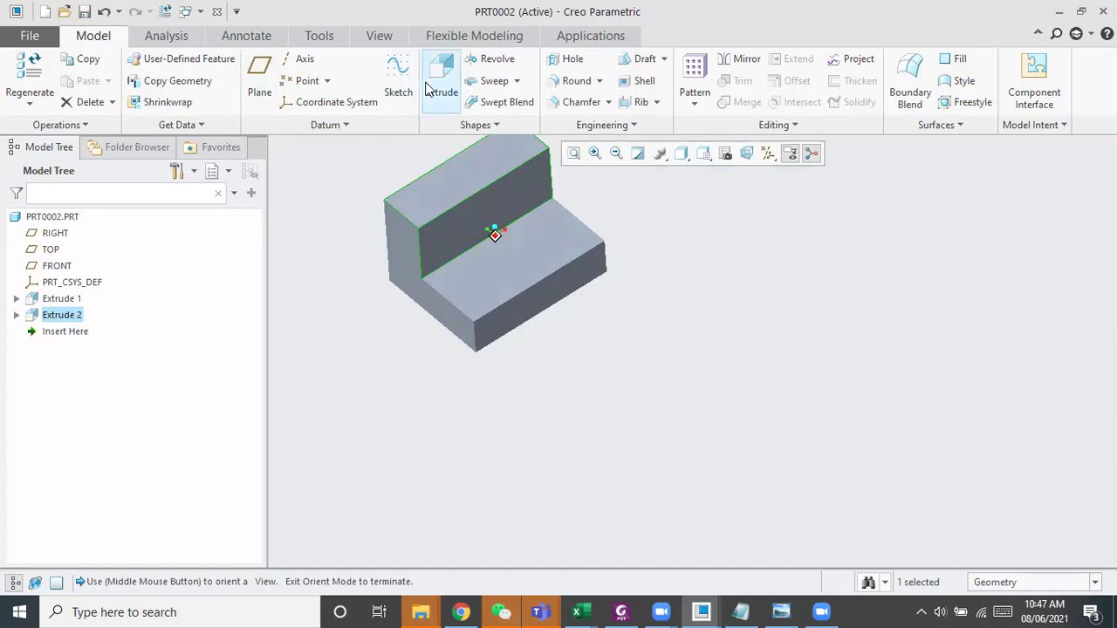
click(783, 611)
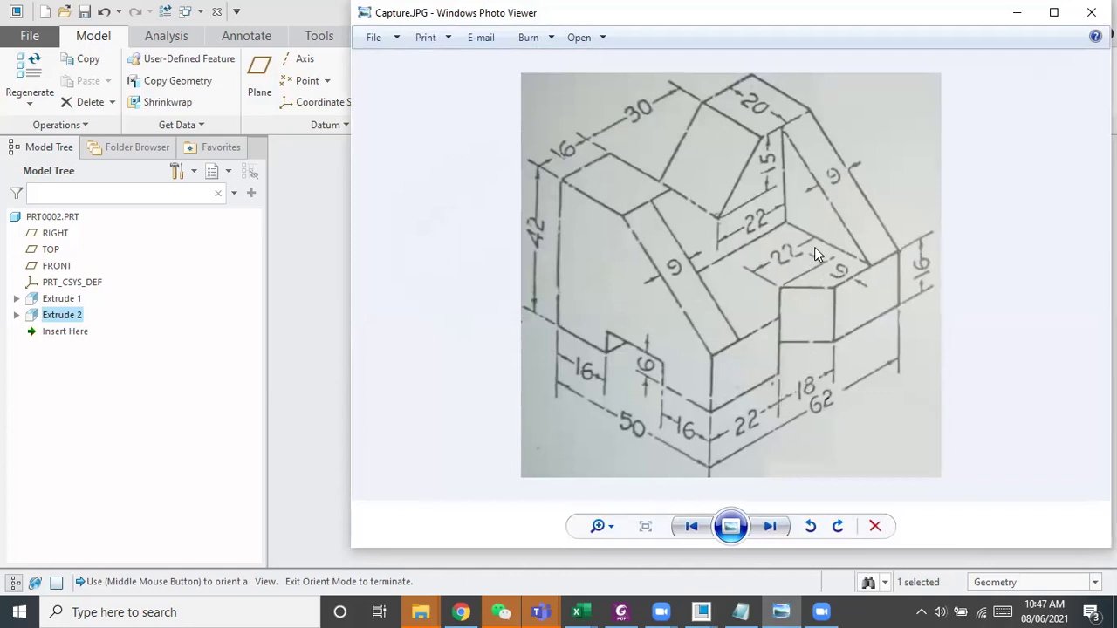
click(1015, 12)
Start an Extrude sketch on the lower step's upper face in 2D view, adding the block's front surface as a sketch reference
click(442, 88)
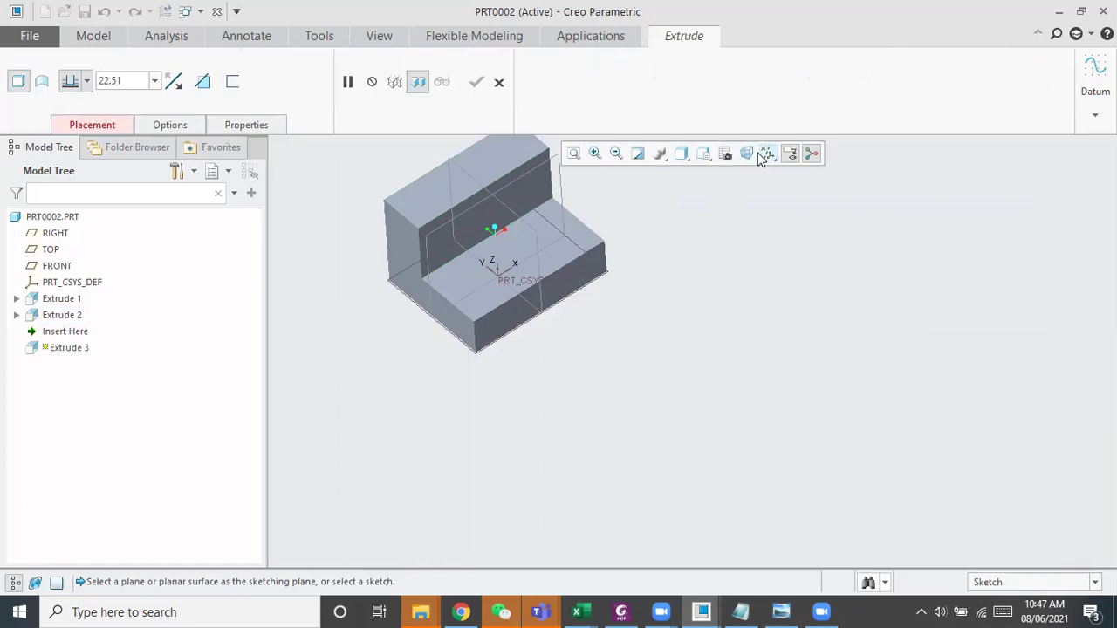
click(559, 252)
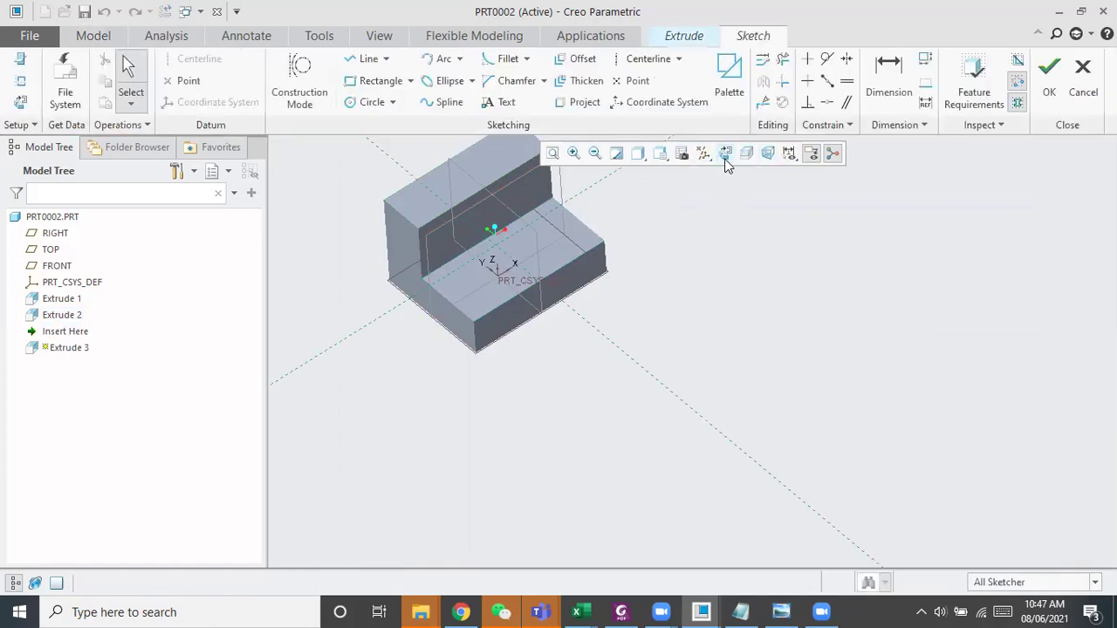
click(725, 153)
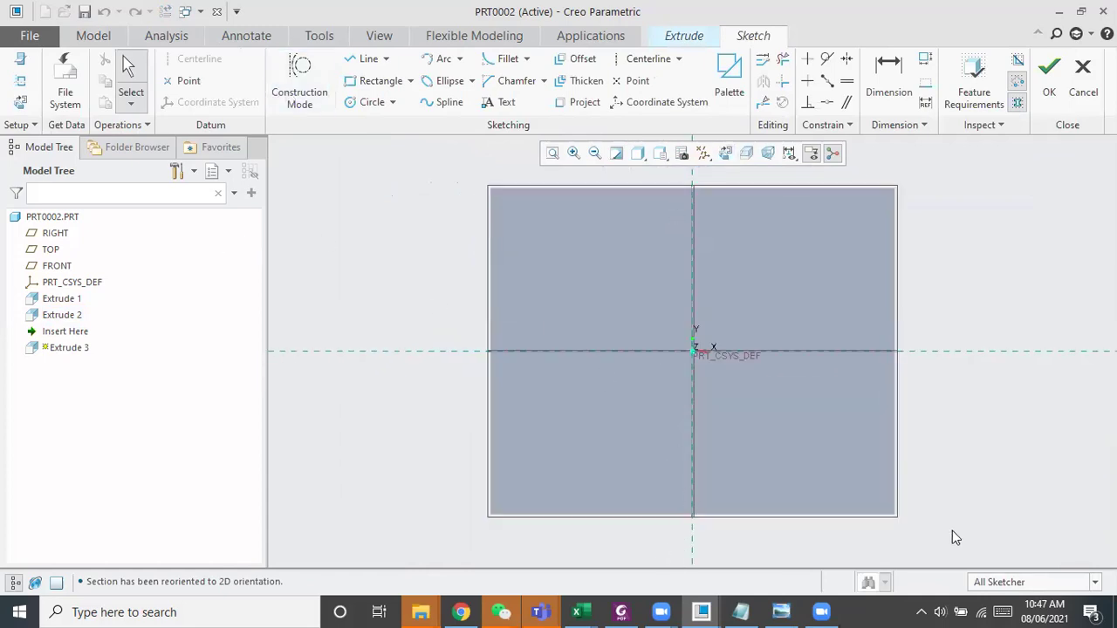
click(21, 80)
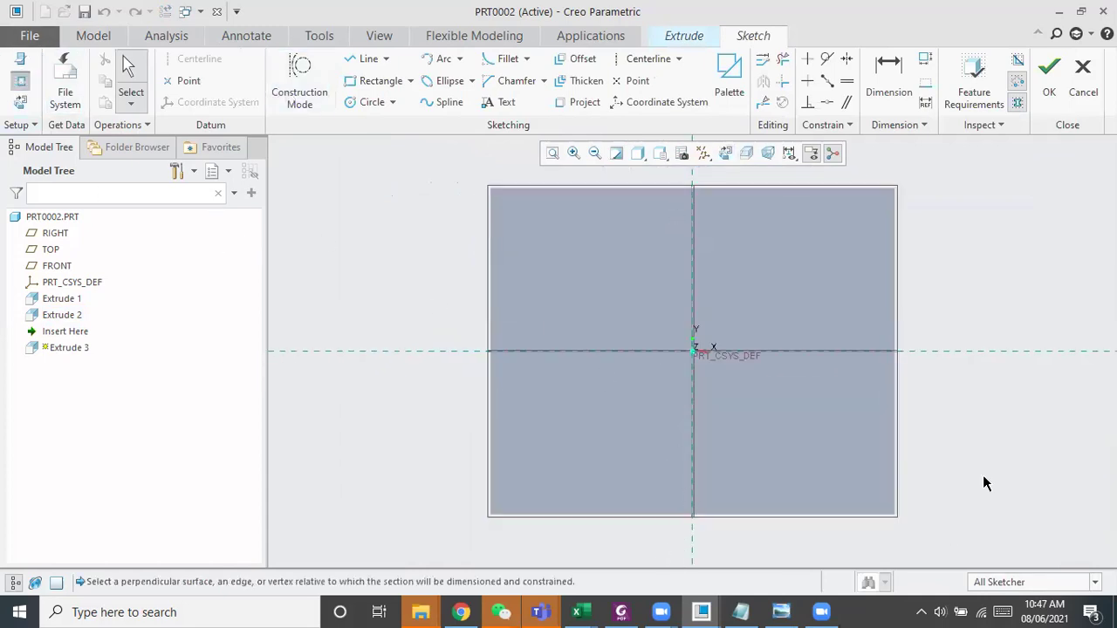
click(838, 516)
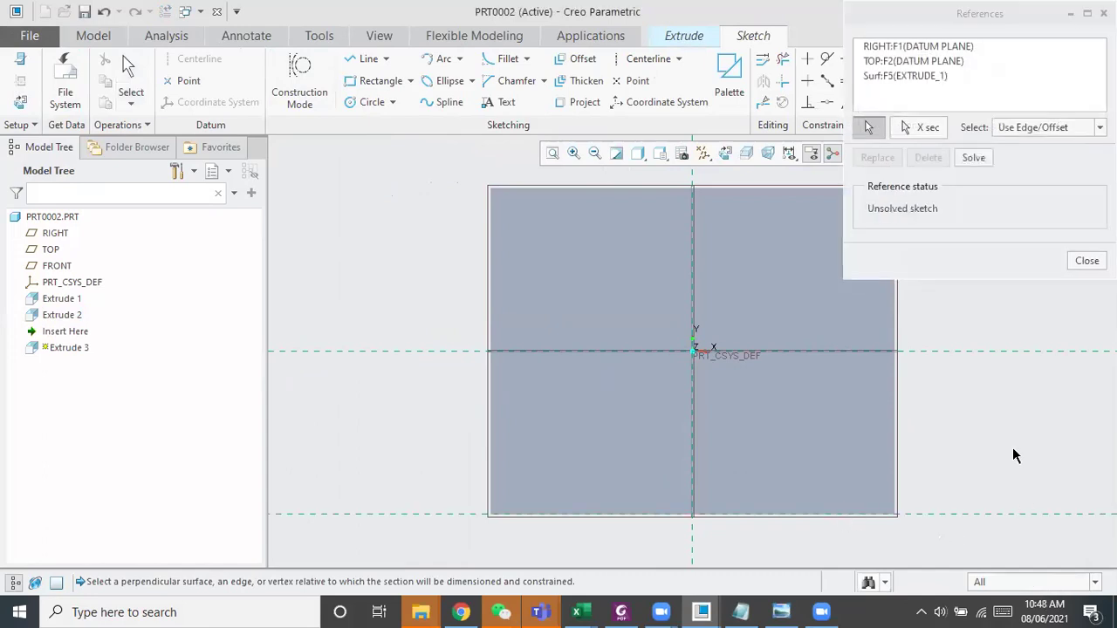
click(1087, 260)
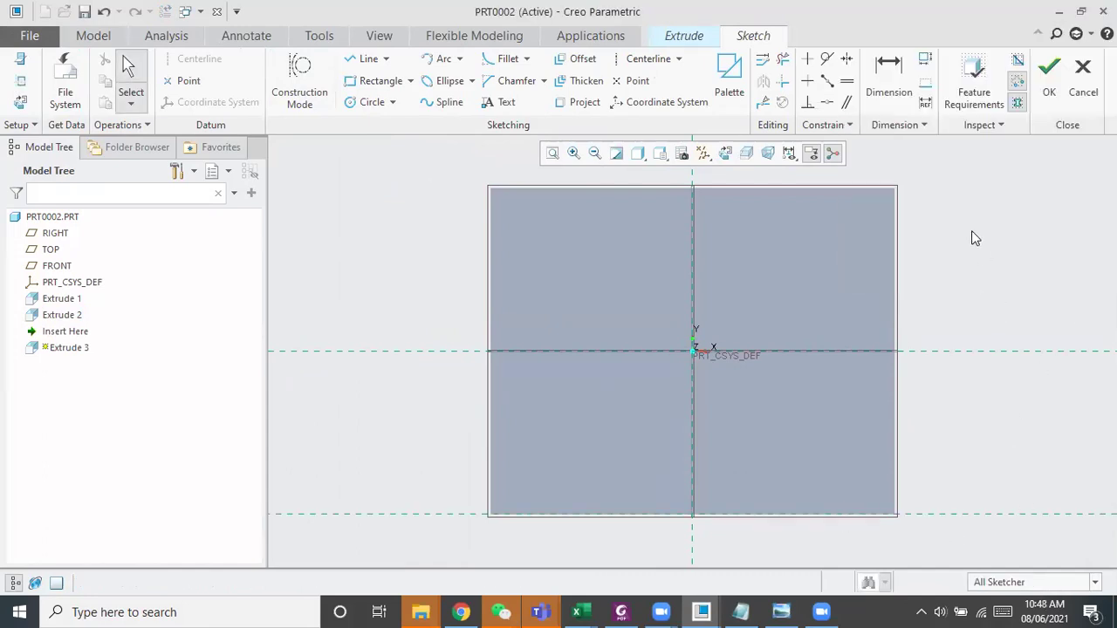
Sketch a closed triangle about 19 wide and 13 tall, with its base on the front edge and its apex on the vertical centre reference
click(366, 58)
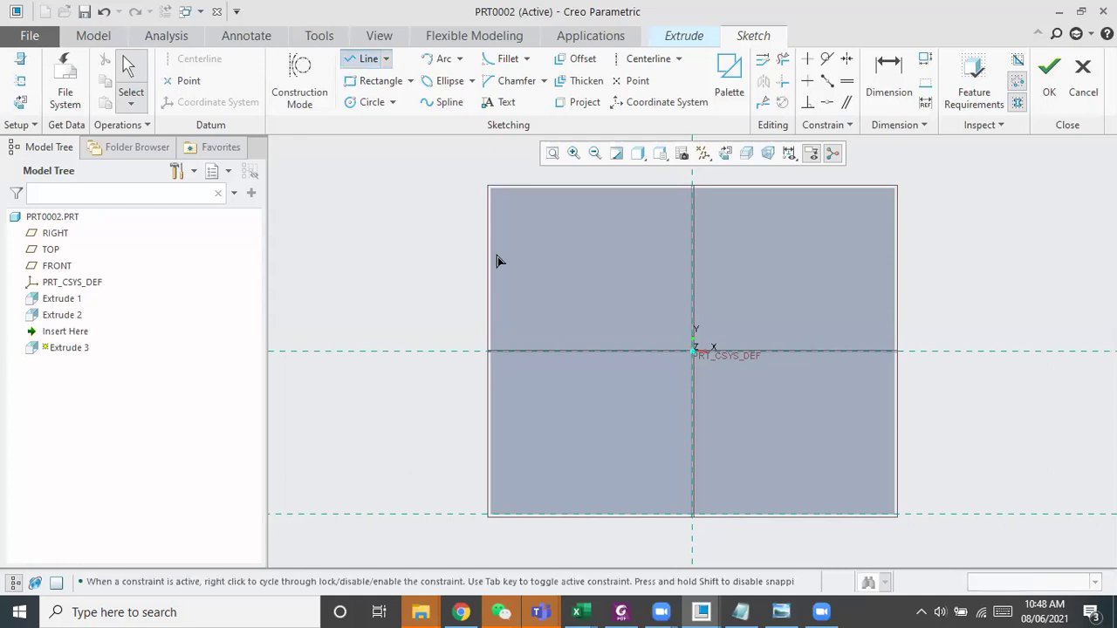
click(631, 515)
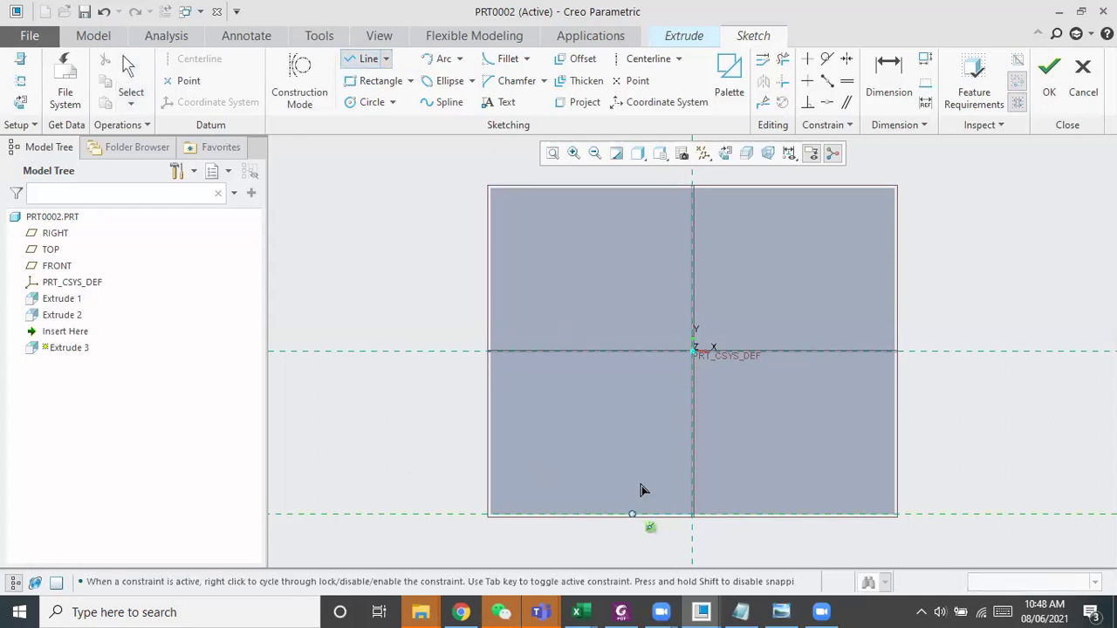
click(692, 430)
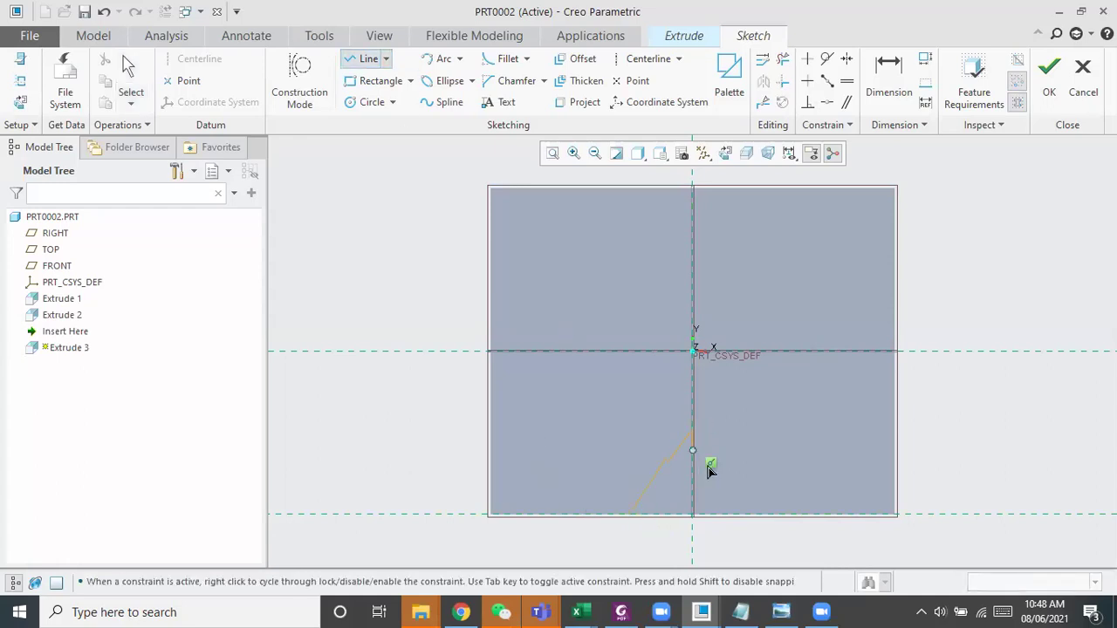
click(753, 515)
click(631, 515)
middle_click(785, 527)
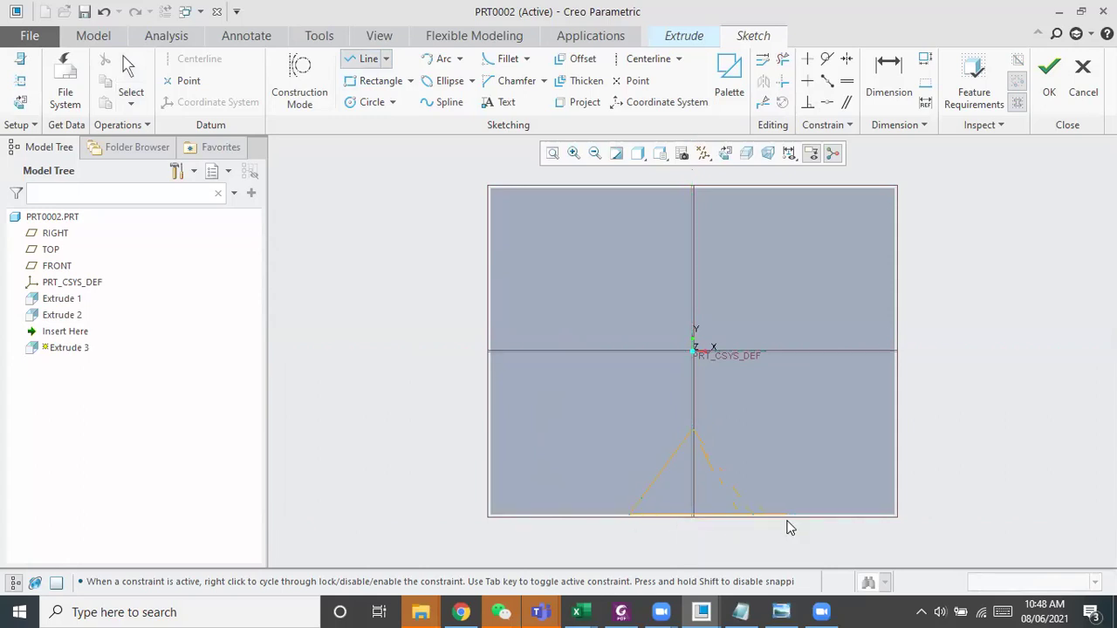
middle_click(724, 531)
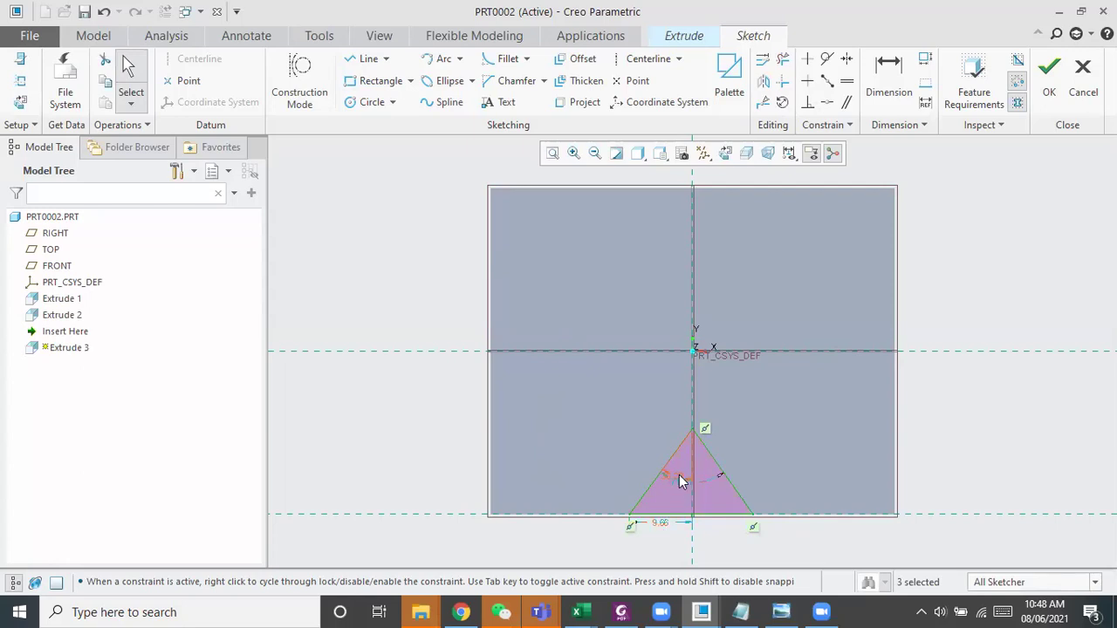
Dimension the triangle's height from base to apex and set it to 6 after checking the reference drawing
click(887, 83)
click(692, 431)
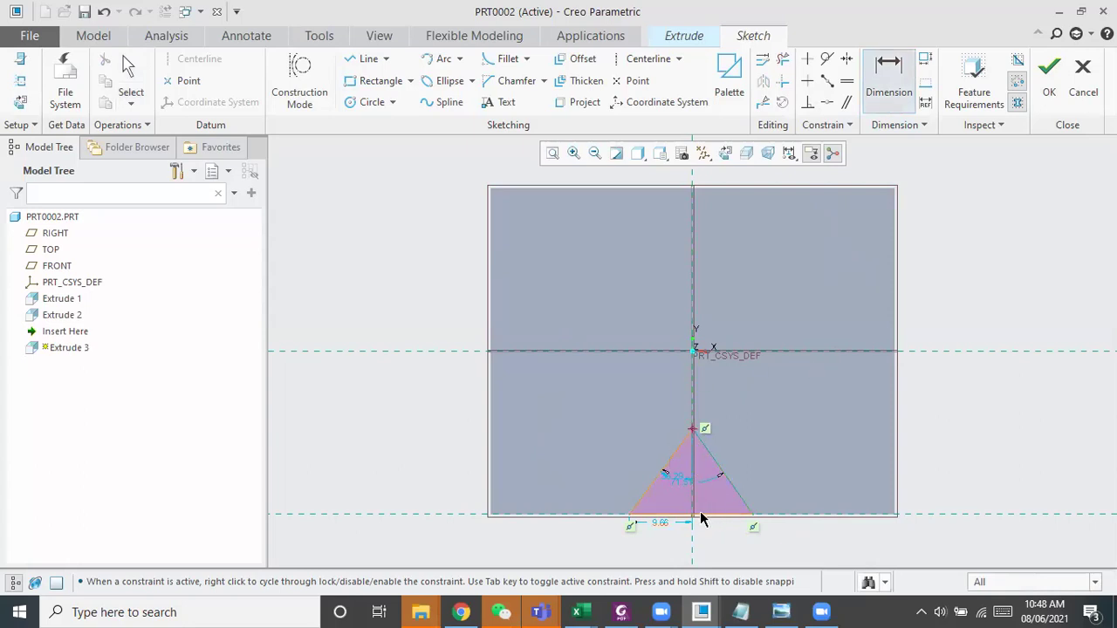
click(754, 518)
middle_click(789, 480)
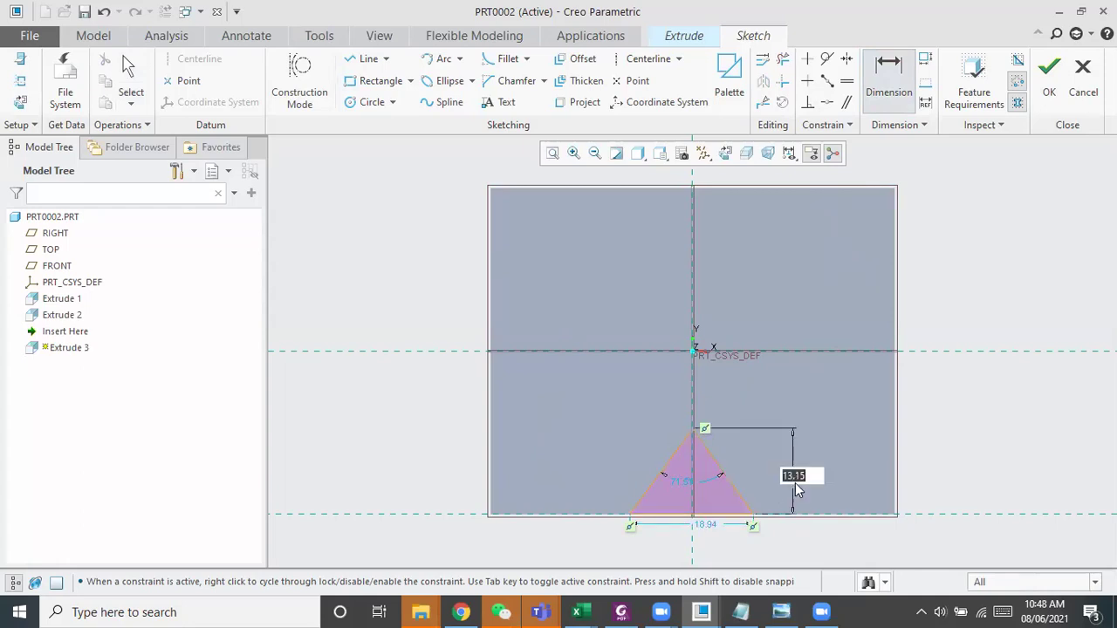
click(785, 611)
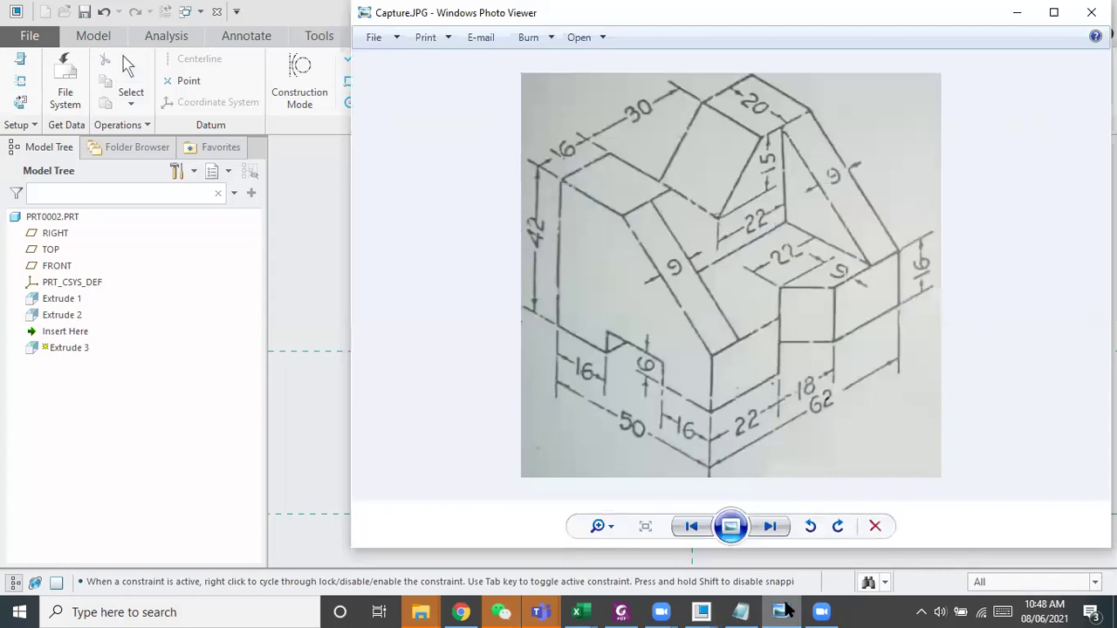
click(785, 610)
click(783, 610)
click(786, 611)
text(6)
key(Return)
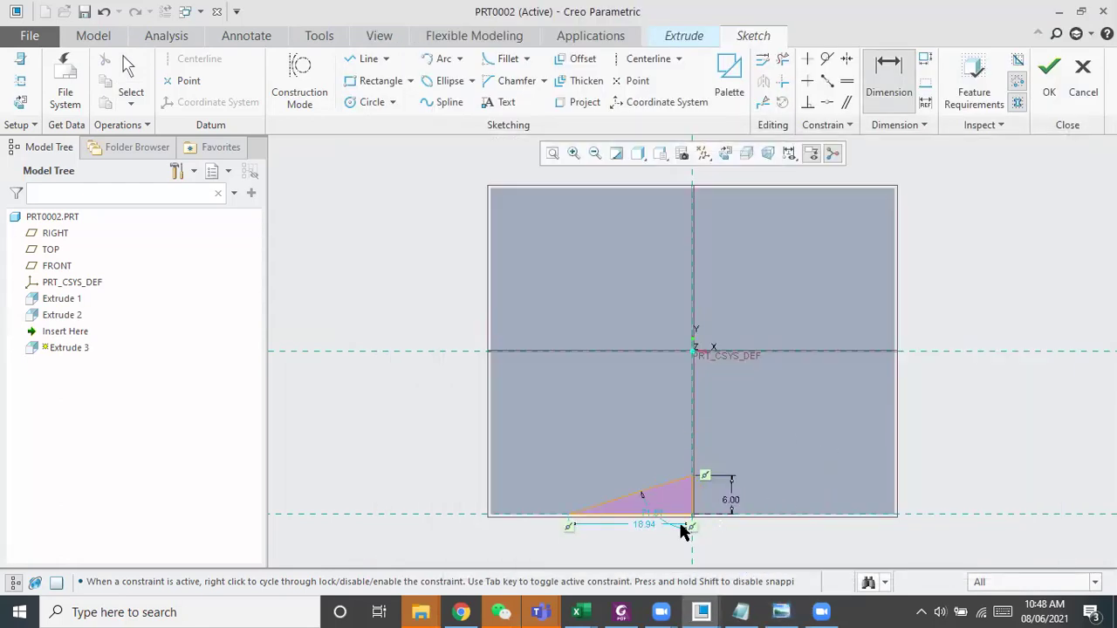
Consult the reference drawing and set the triangle's base width to 18
scroll(685, 532, up, 6)
scroll(684, 513, down, 3)
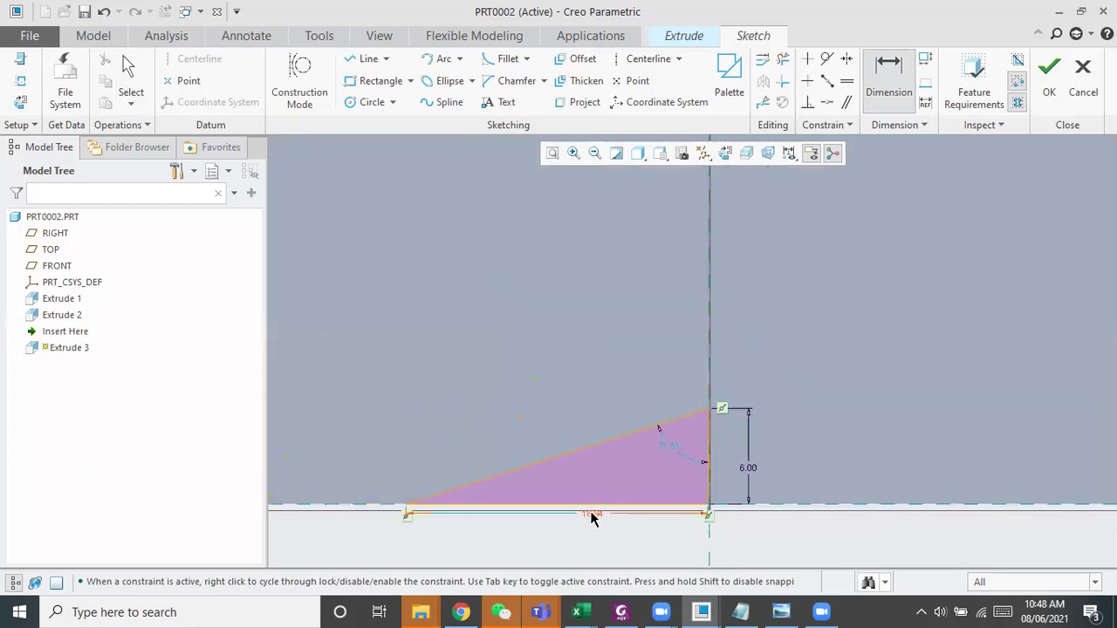
click(781, 611)
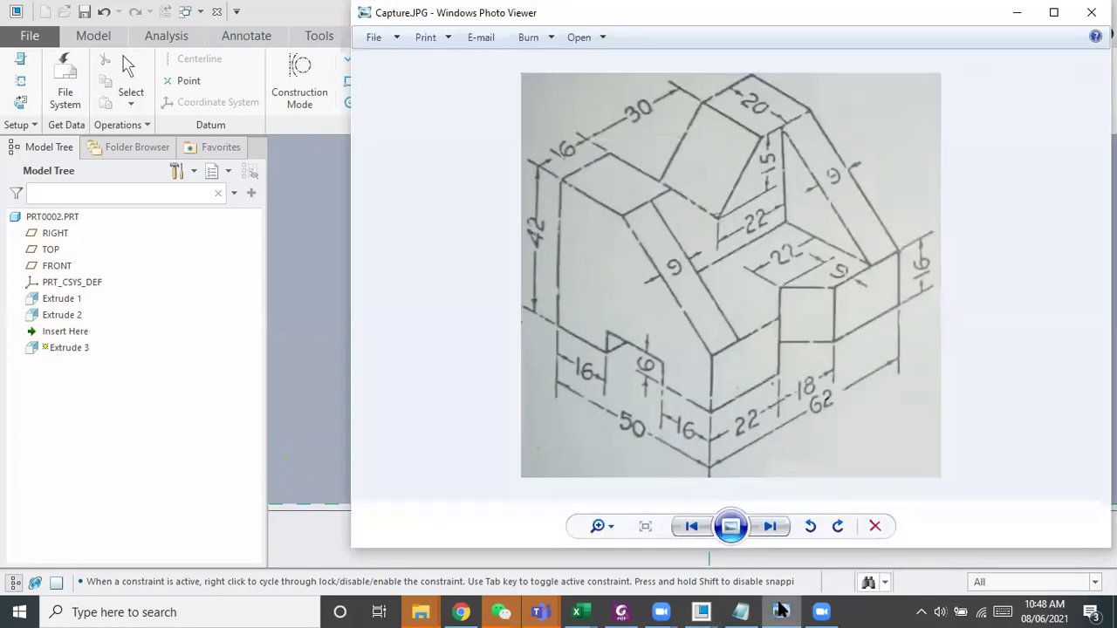
click(781, 610)
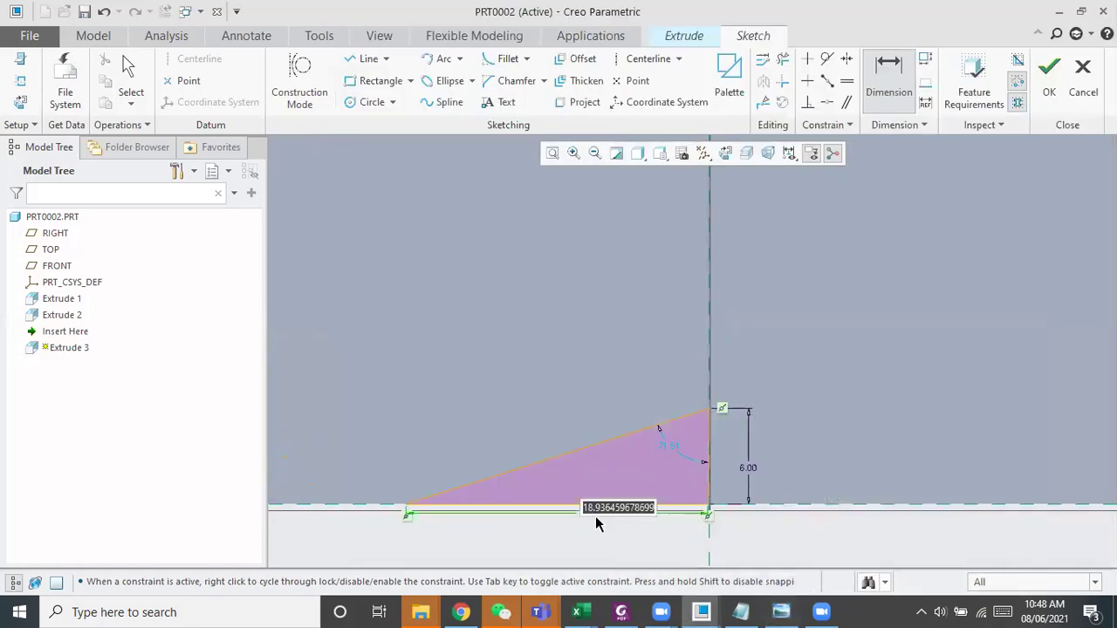
double_click(594, 516)
text(18)
key(Return)
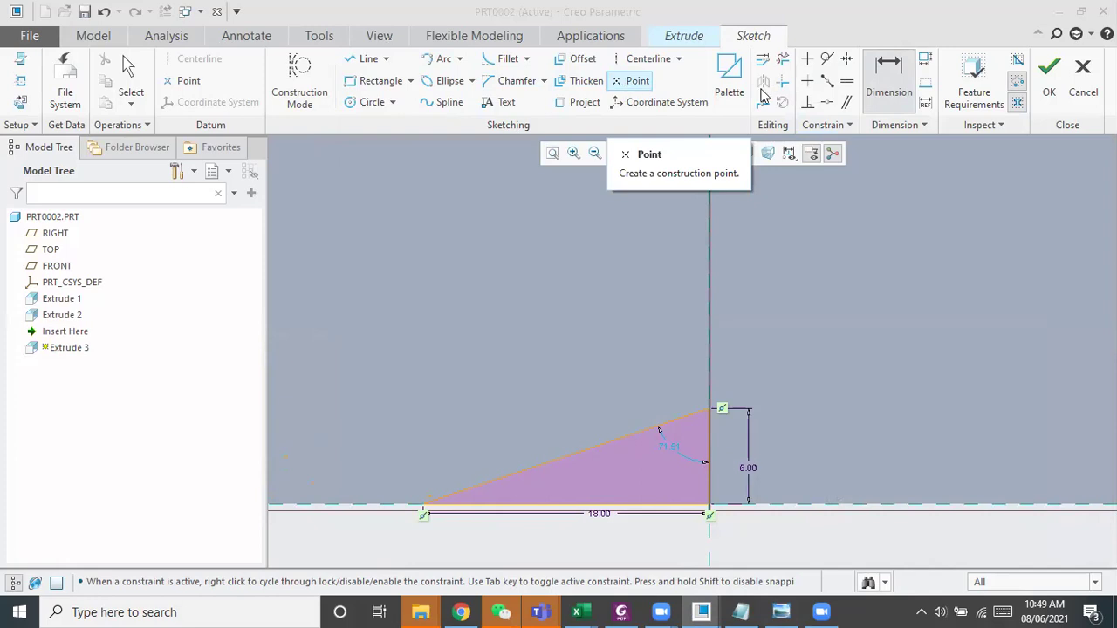
Add a vertical centerline through the triangle's apex along the vertical centre reference
click(648, 58)
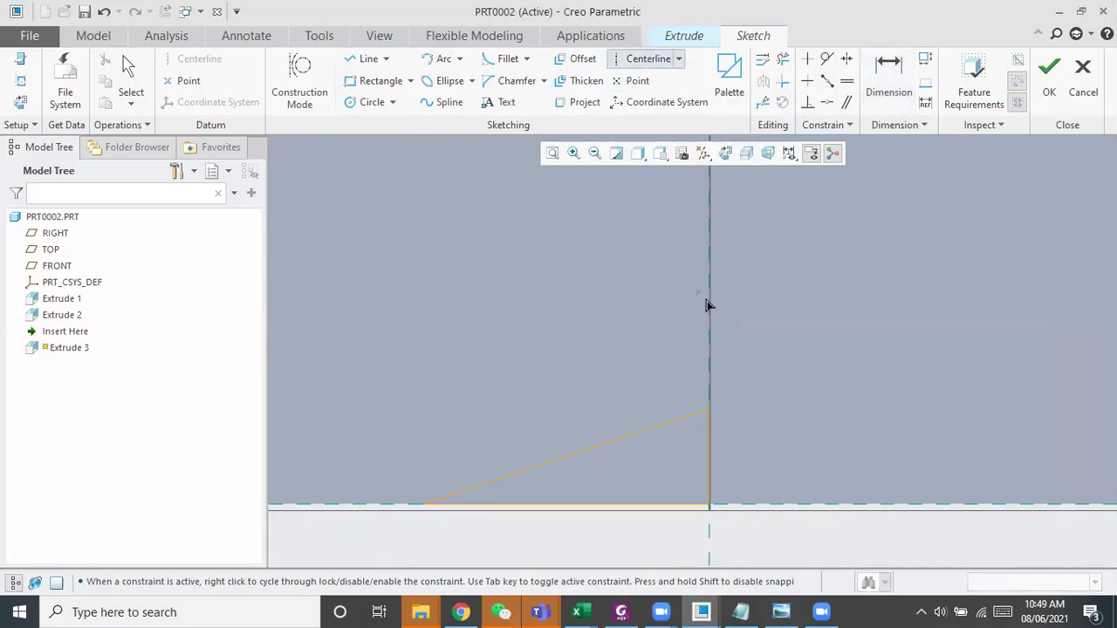
middle_click(1000, 368)
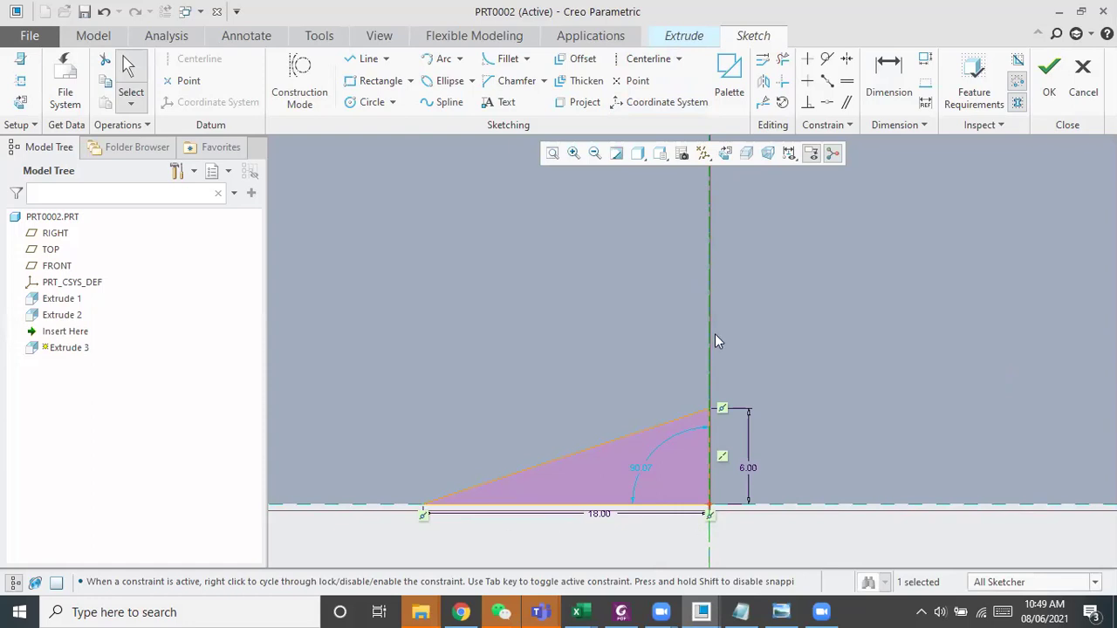
Make the triangle's two base corners symmetric about the vertical centerline
click(848, 60)
click(422, 509)
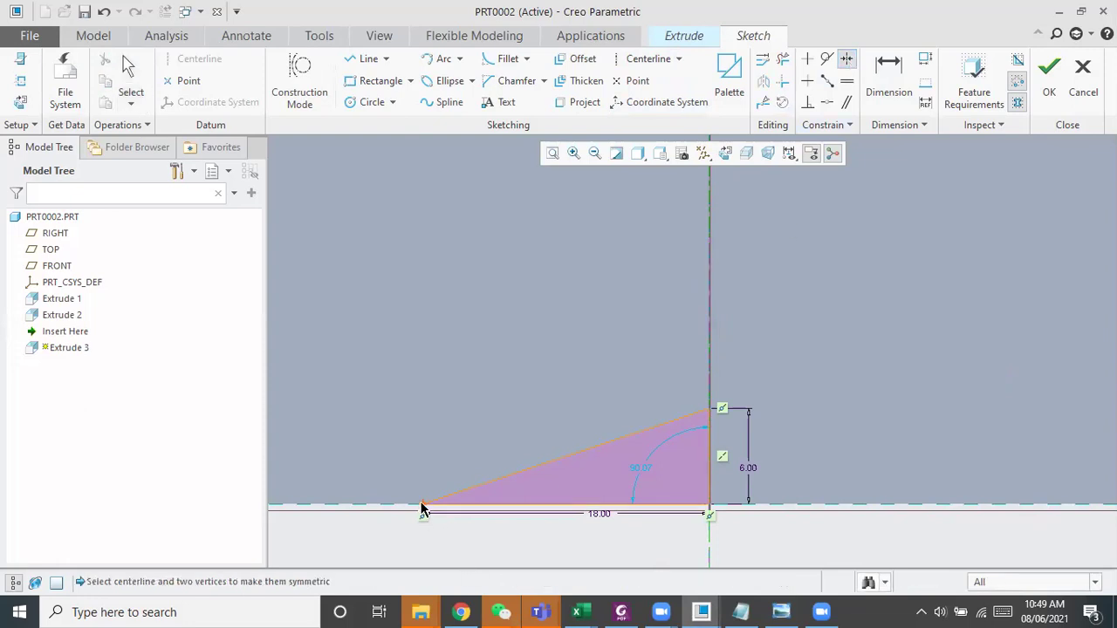
click(710, 510)
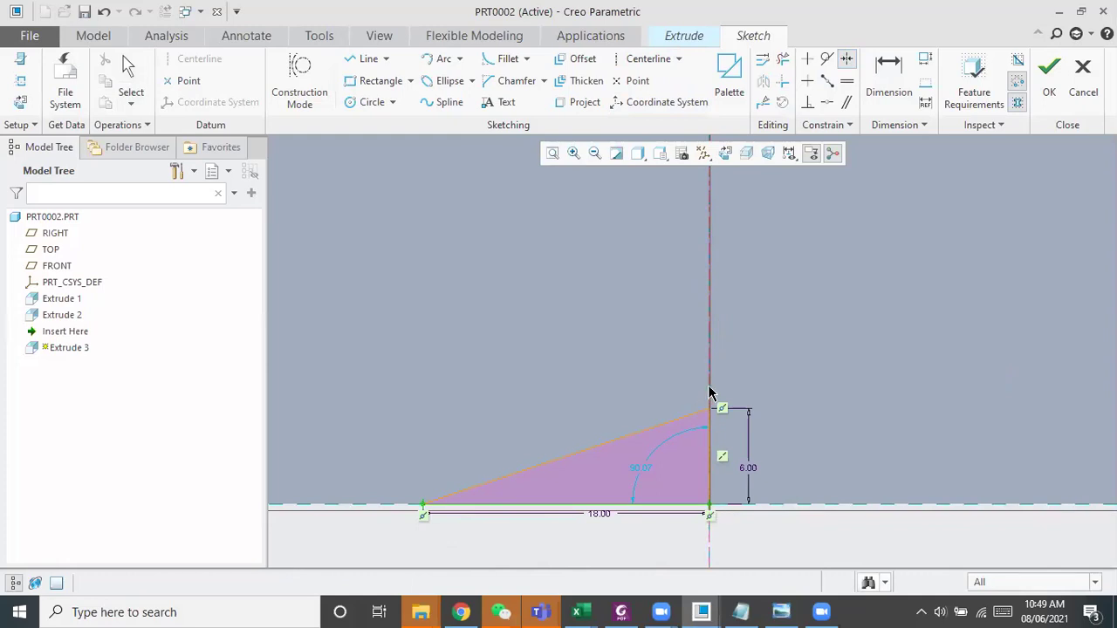
click(708, 393)
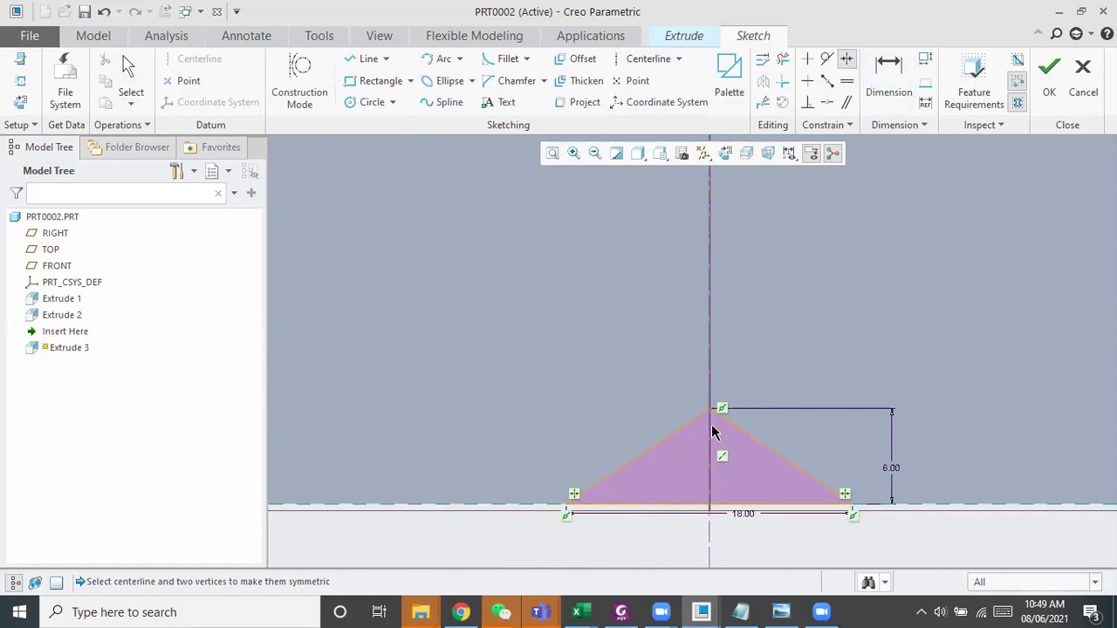
Finish the triangle sketch and extrude it downward as a material-removing cut through the front step, to a depth of about 24
click(1046, 77)
middle_drag(740, 394, 739, 347)
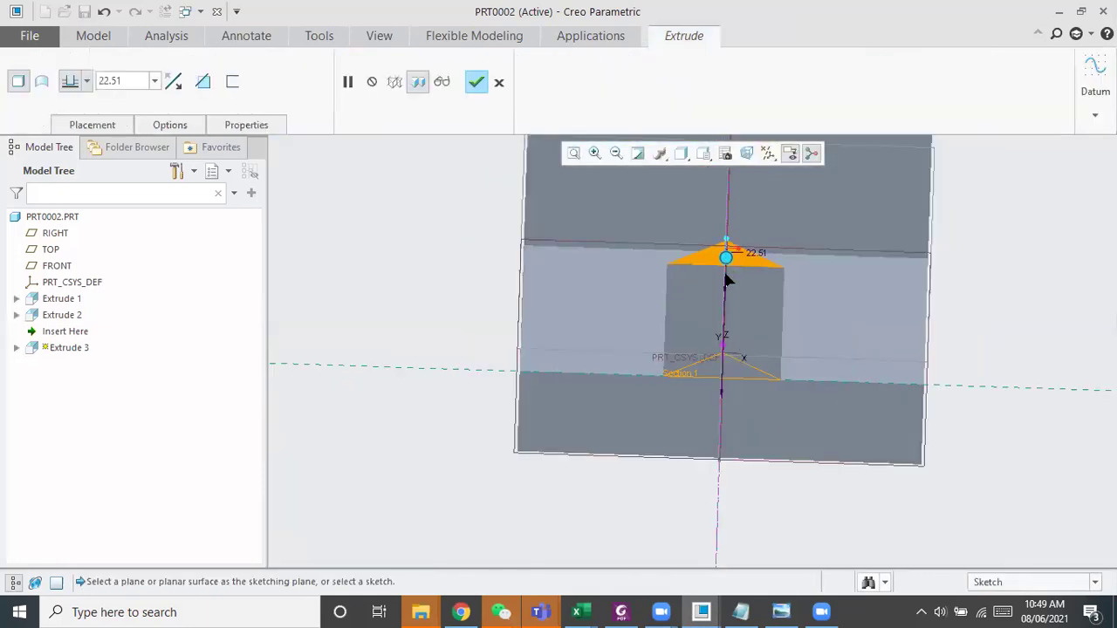
drag(726, 258, 717, 490)
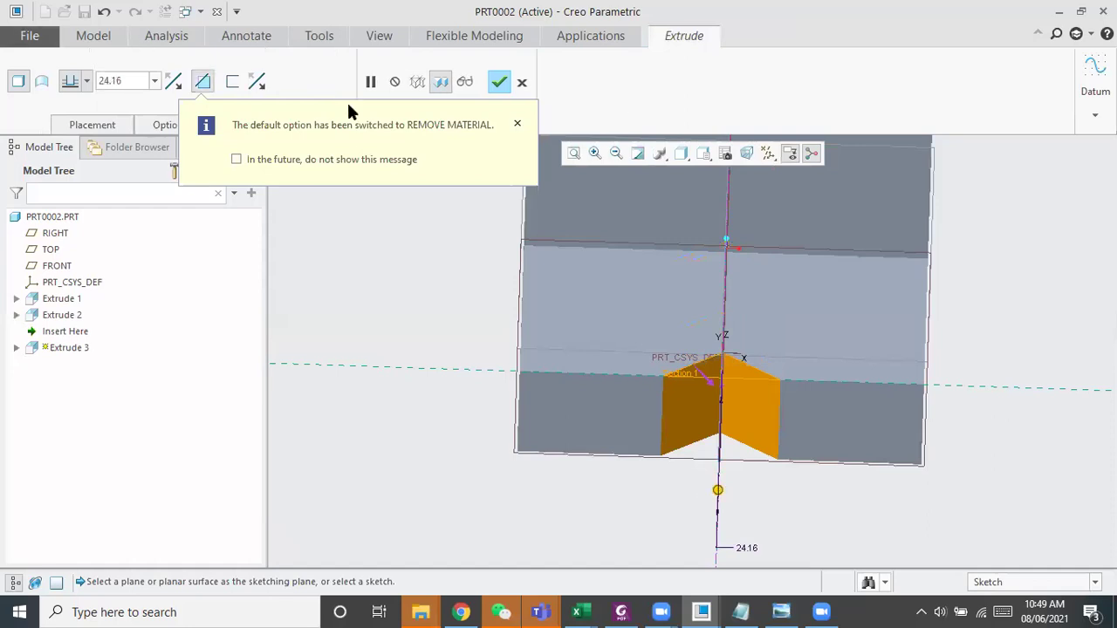
middle_drag(411, 290, 434, 287)
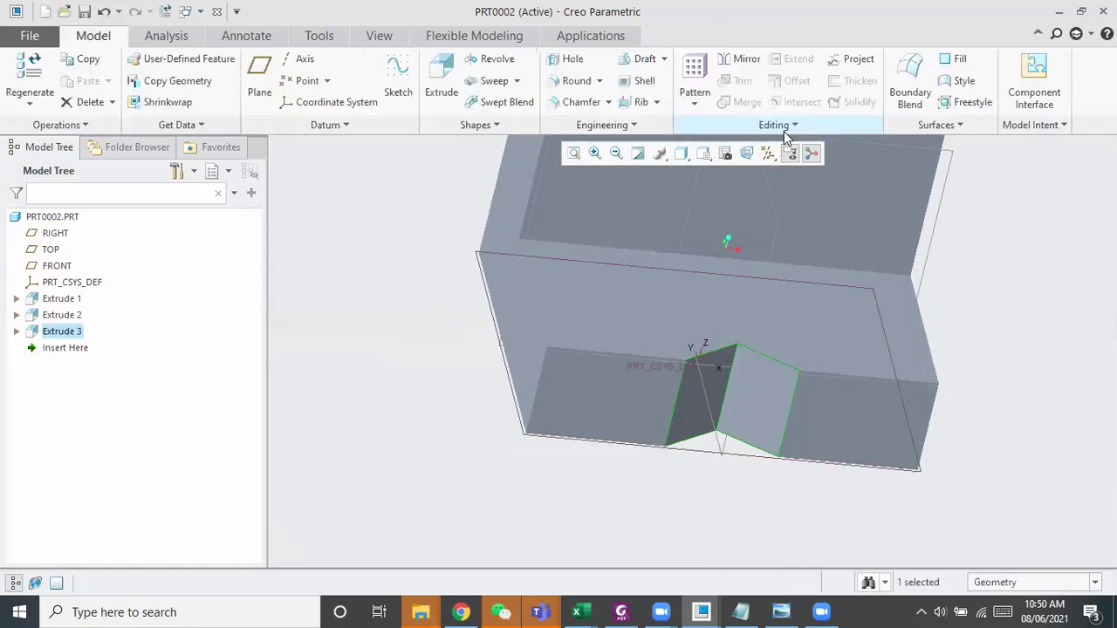
scroll(670, 301, up, 3)
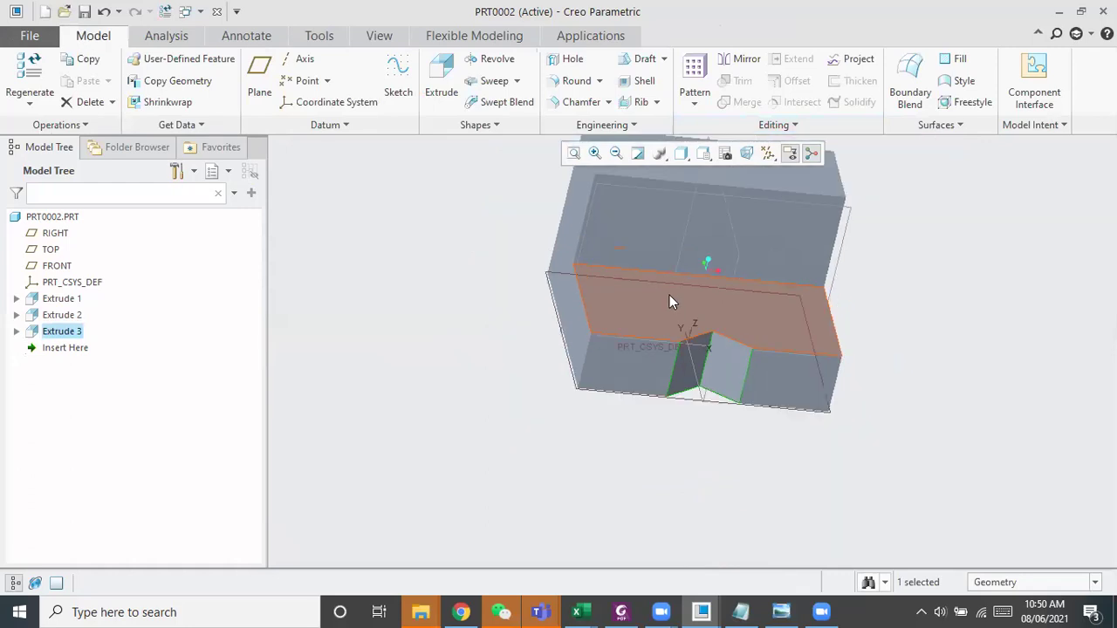
Consult the reference drawing and sketch an inverted triangle about 9 tall on the raised block's front face, base on its upper edge, apex on the vertical centre reference
click(781, 611)
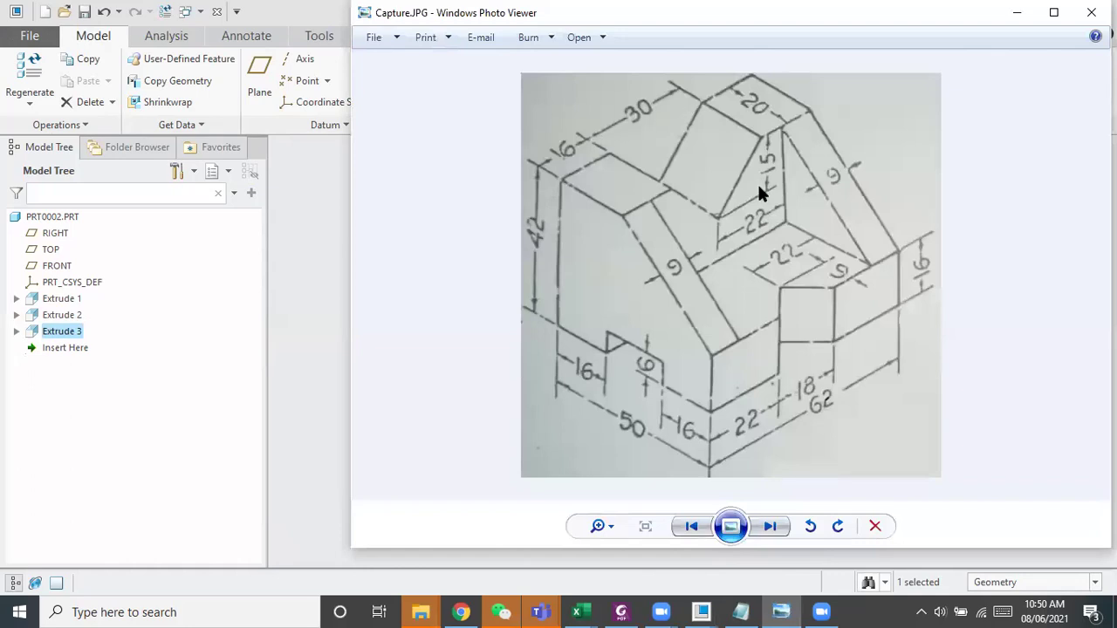
click(1005, 16)
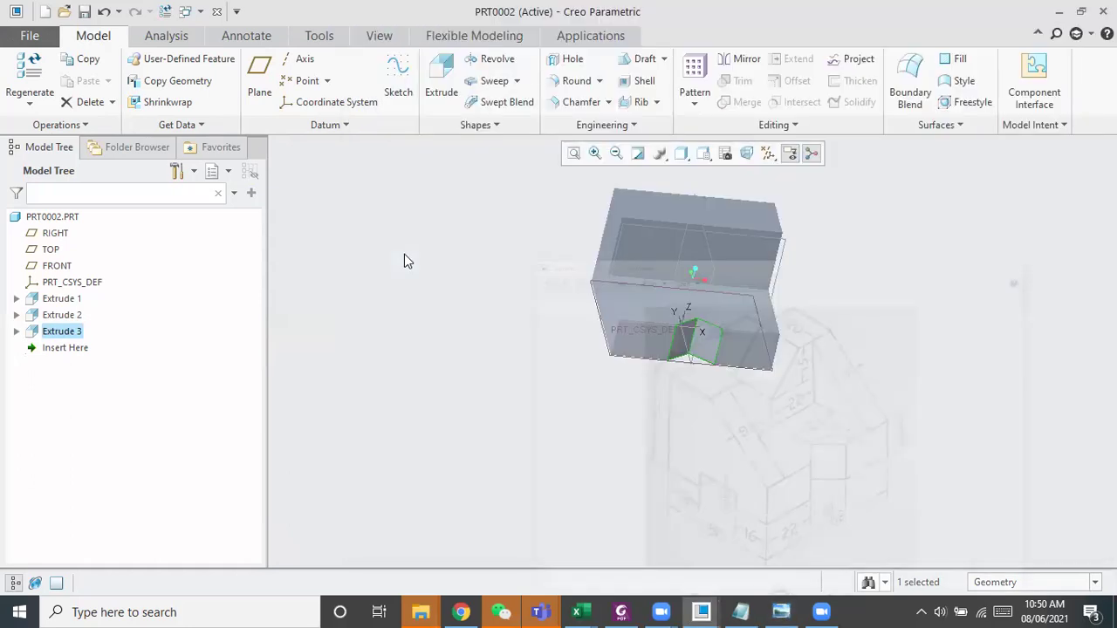
click(639, 205)
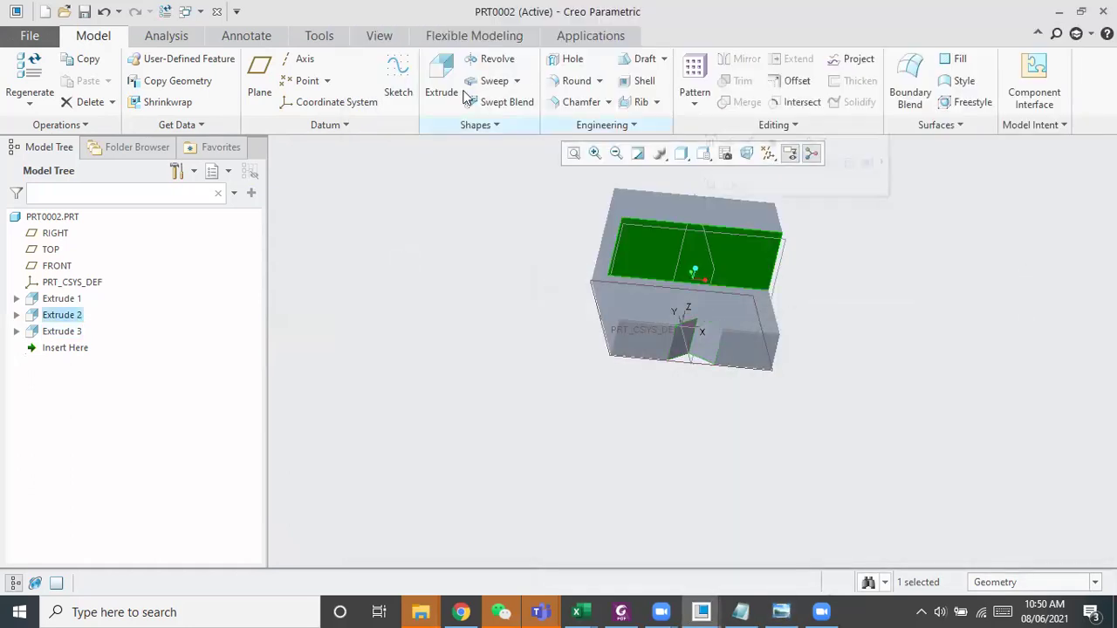
click(443, 89)
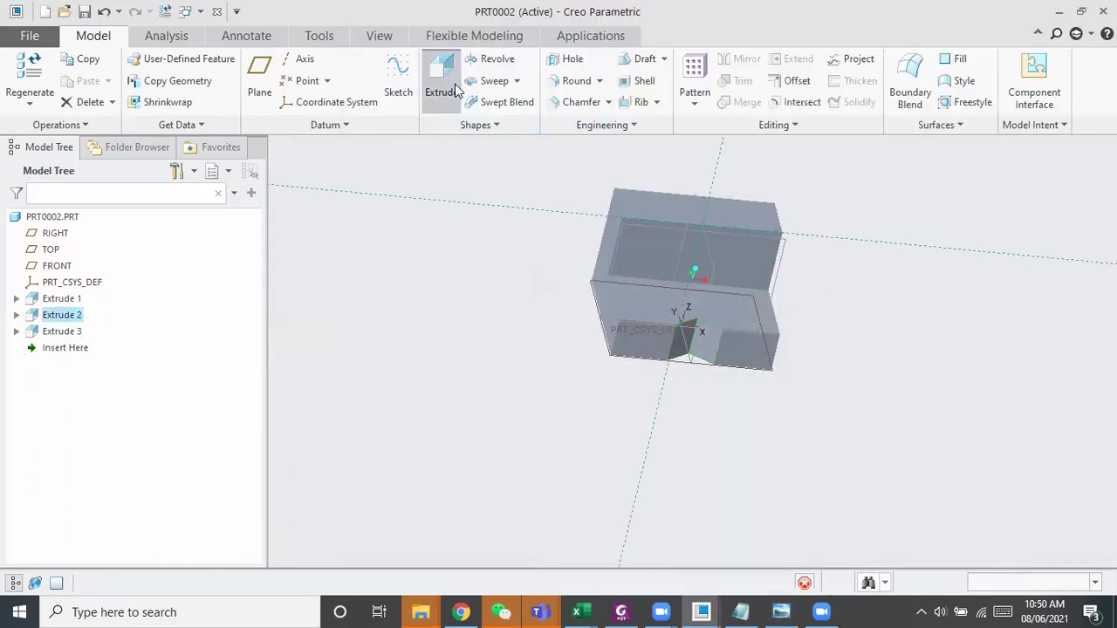
click(723, 155)
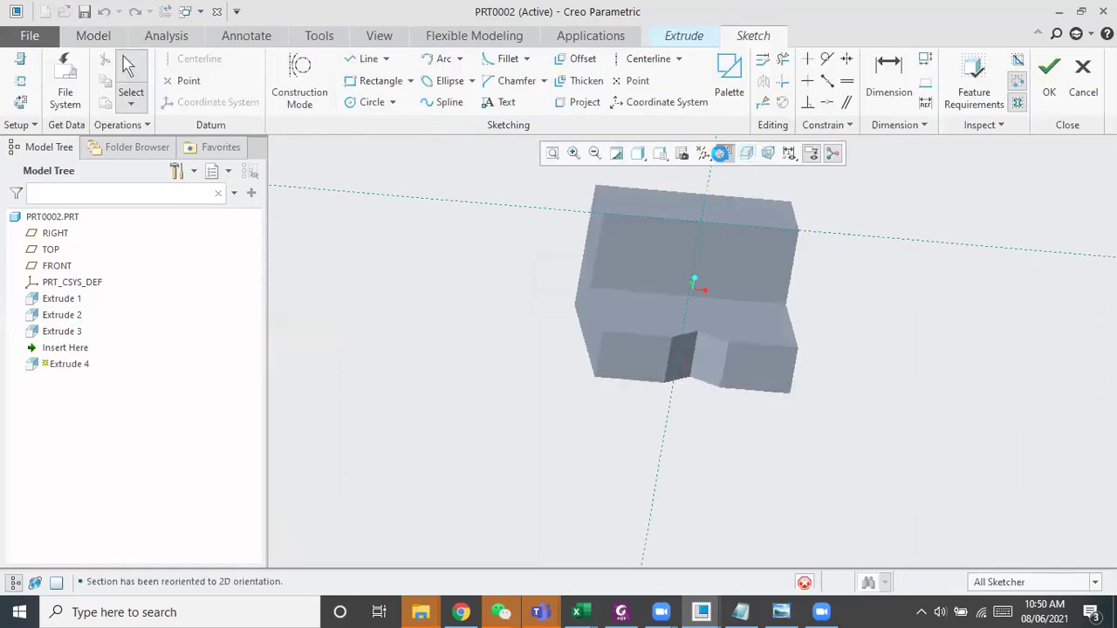
click(359, 60)
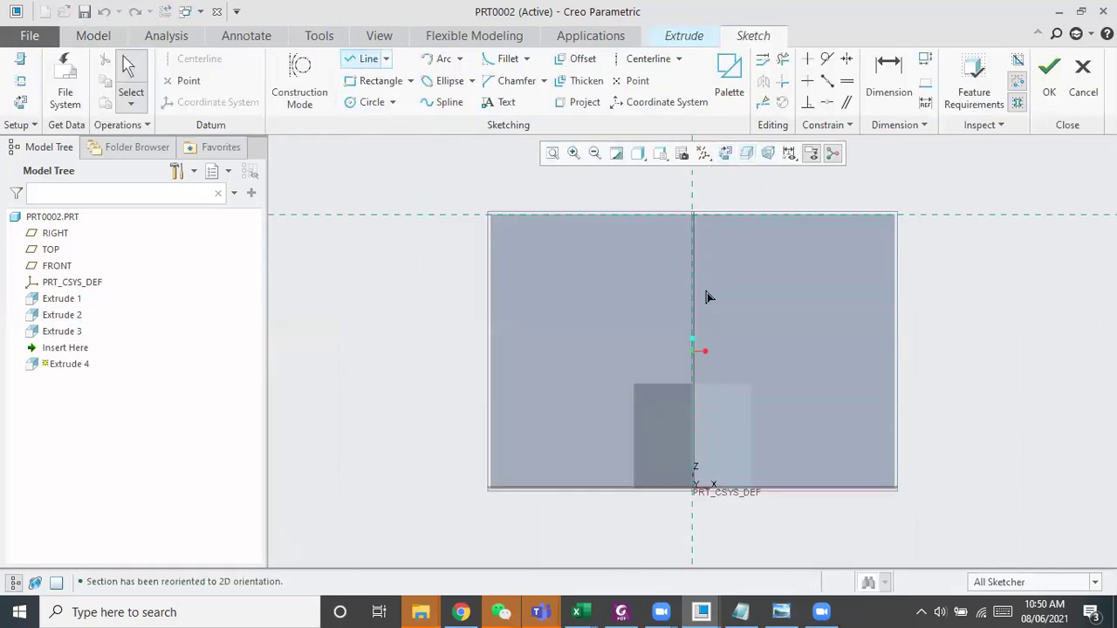
click(743, 214)
click(631, 215)
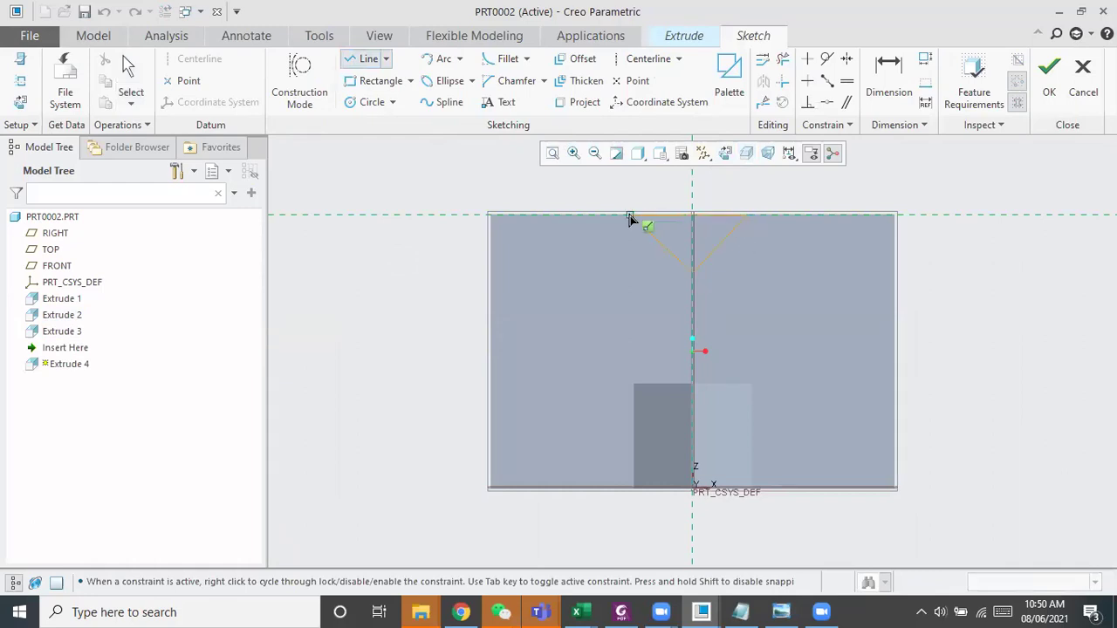
middle_click(738, 254)
middle_click(720, 249)
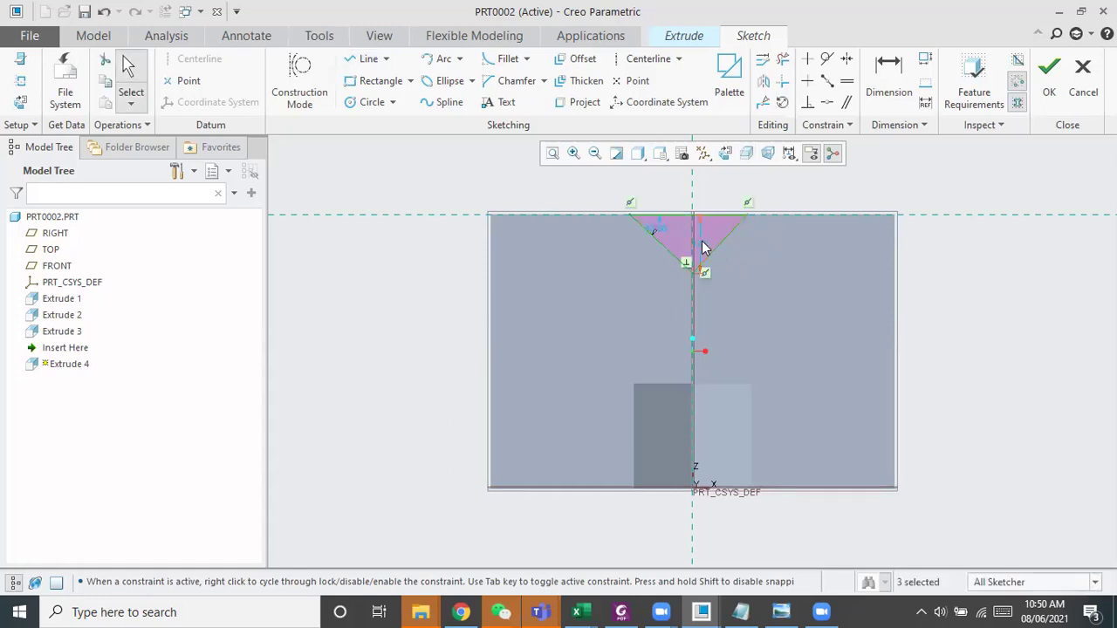
Set the inverted triangle's height to 15
click(705, 249)
double_click(701, 242)
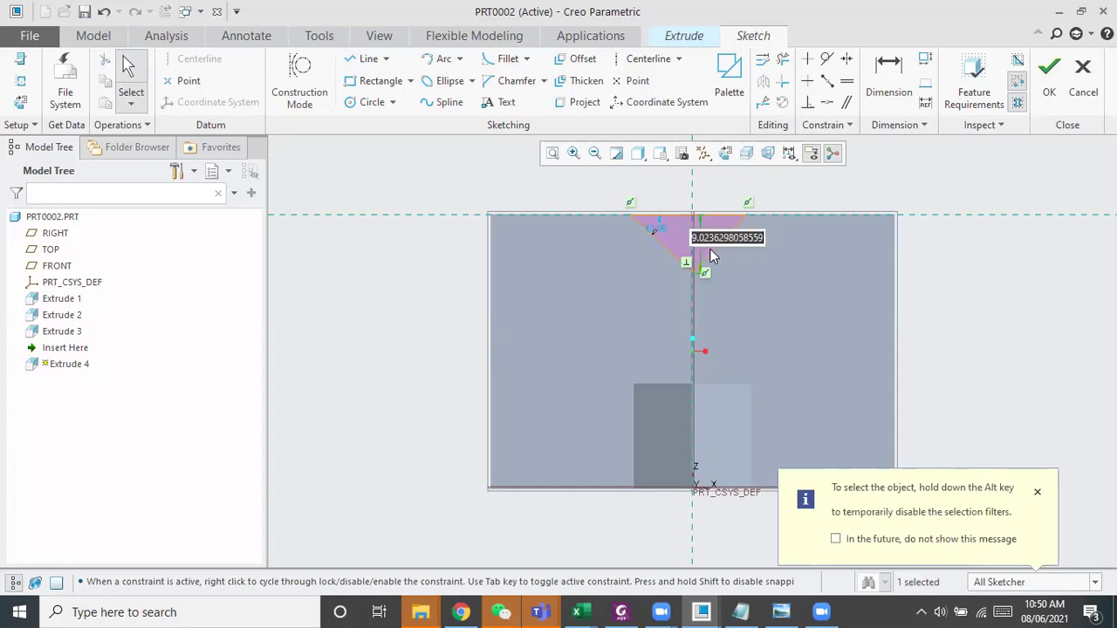
text(15)
key(Return)
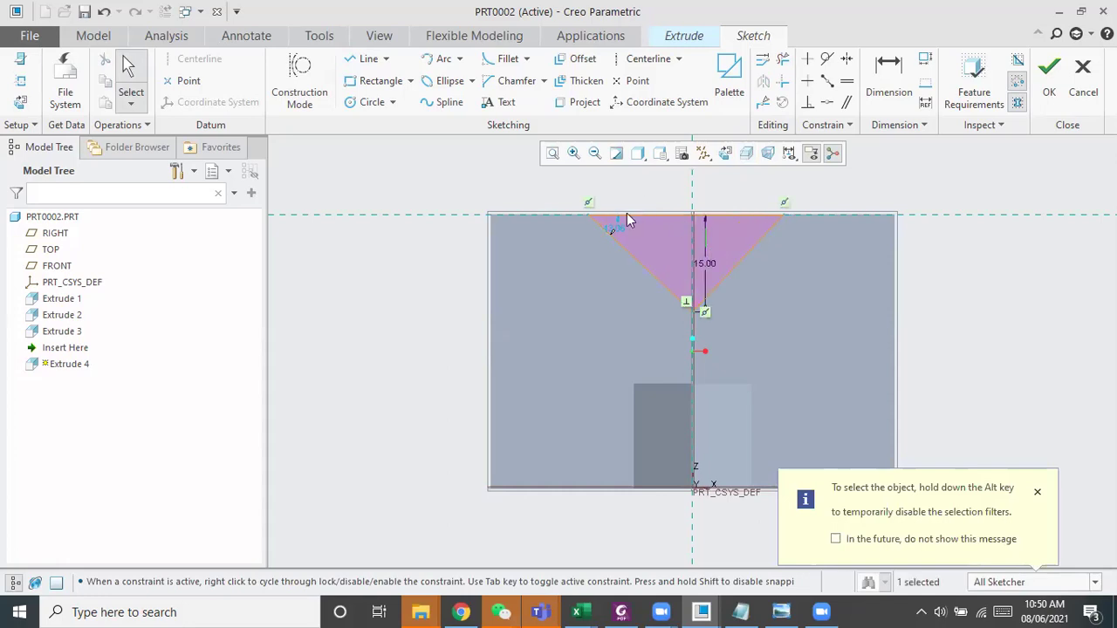
Dimension the inverted triangle's upper width between its two corners and try to set it to 30
scroll(721, 232, down, 2)
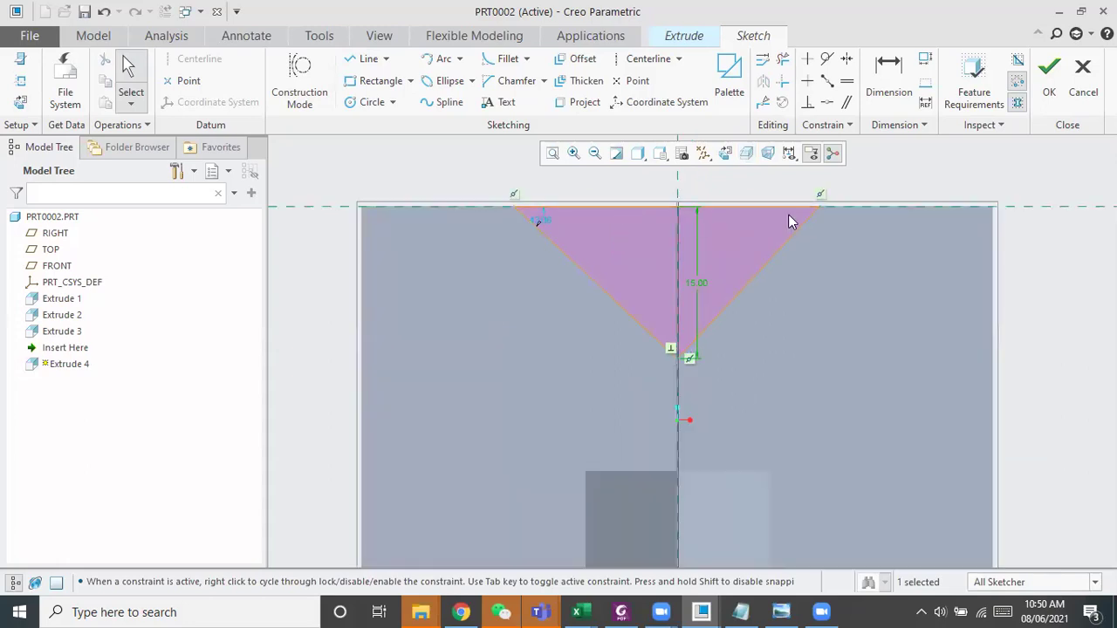
click(887, 77)
key(Escape)
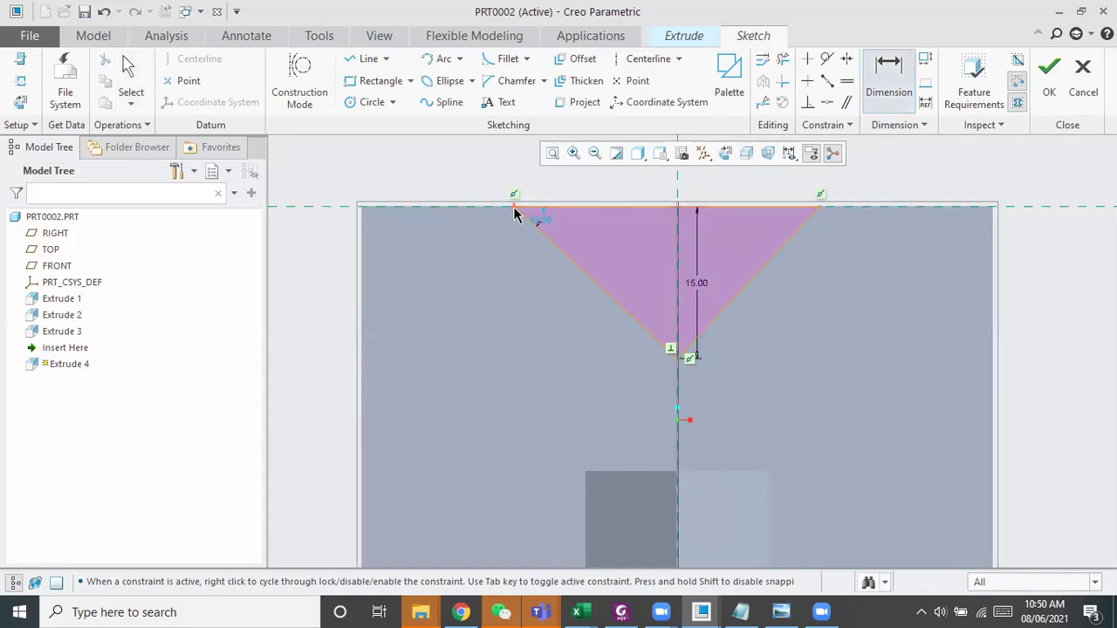
middle_click(663, 180)
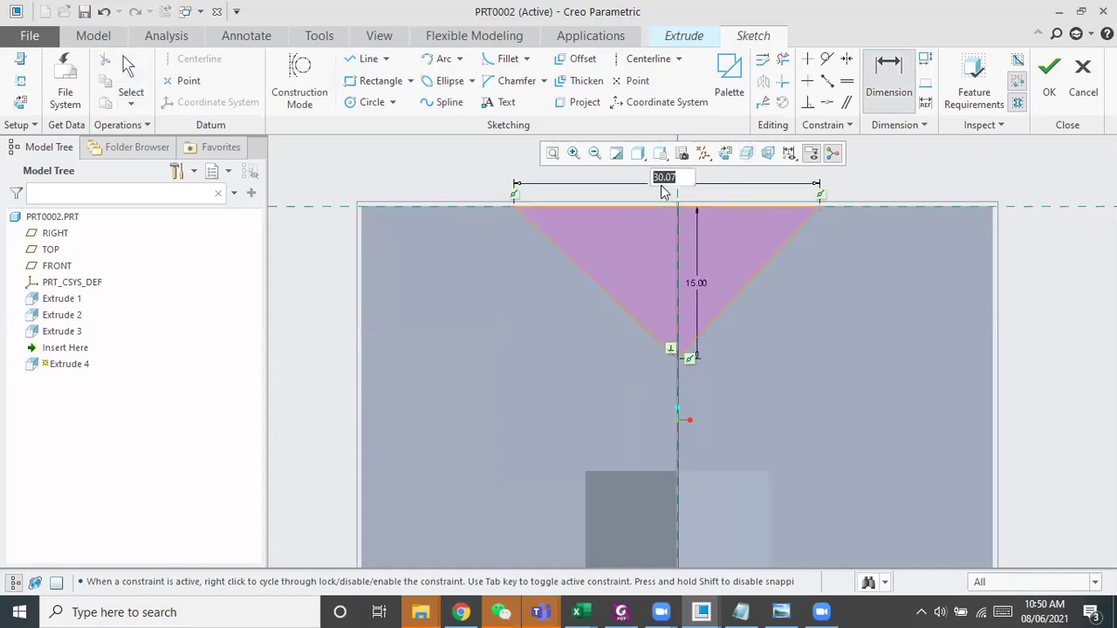
text(30)
key(Return)
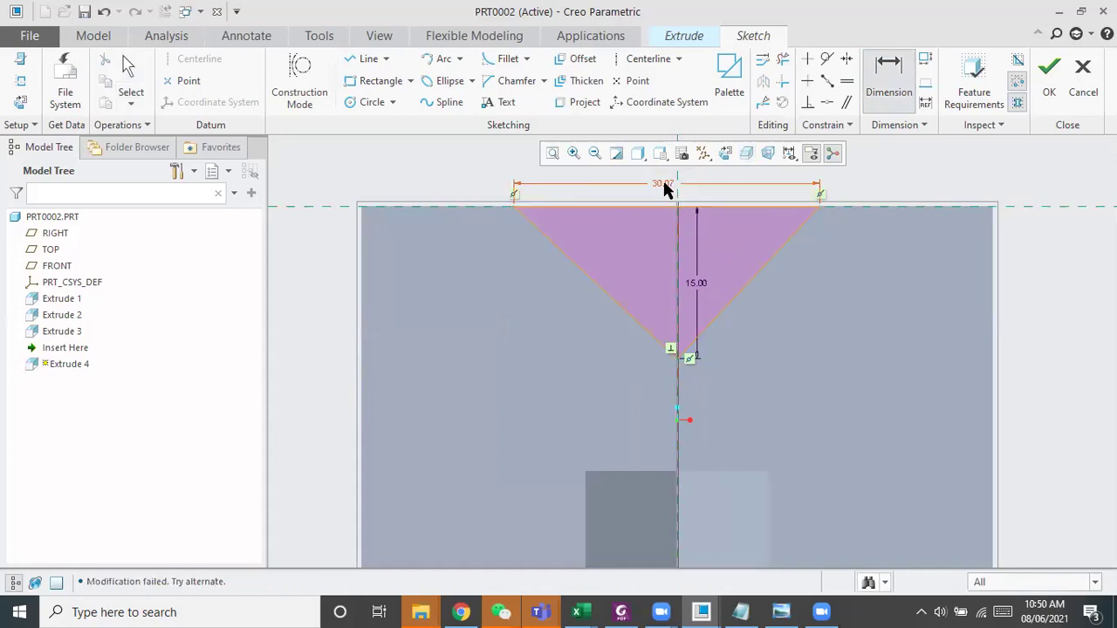
Try again to change the inverted triangle's width dimension to 30
double_click(664, 180)
text(30)
key(Return)
scroll(542, 213, down, 5)
scroll(544, 215, up, 5)
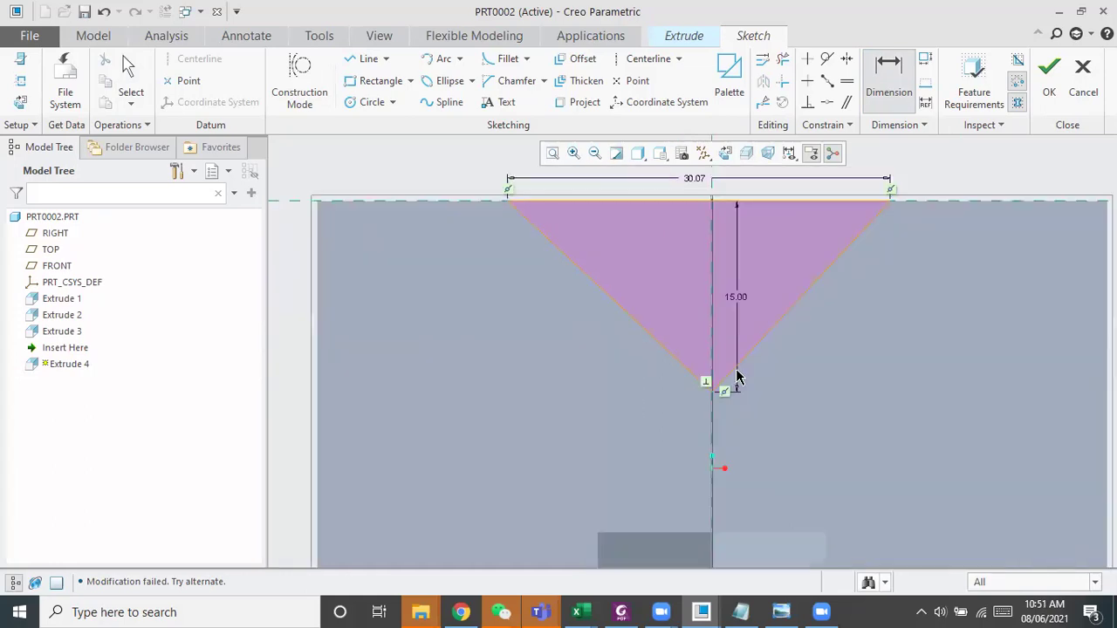
click(693, 182)
double_click(695, 179)
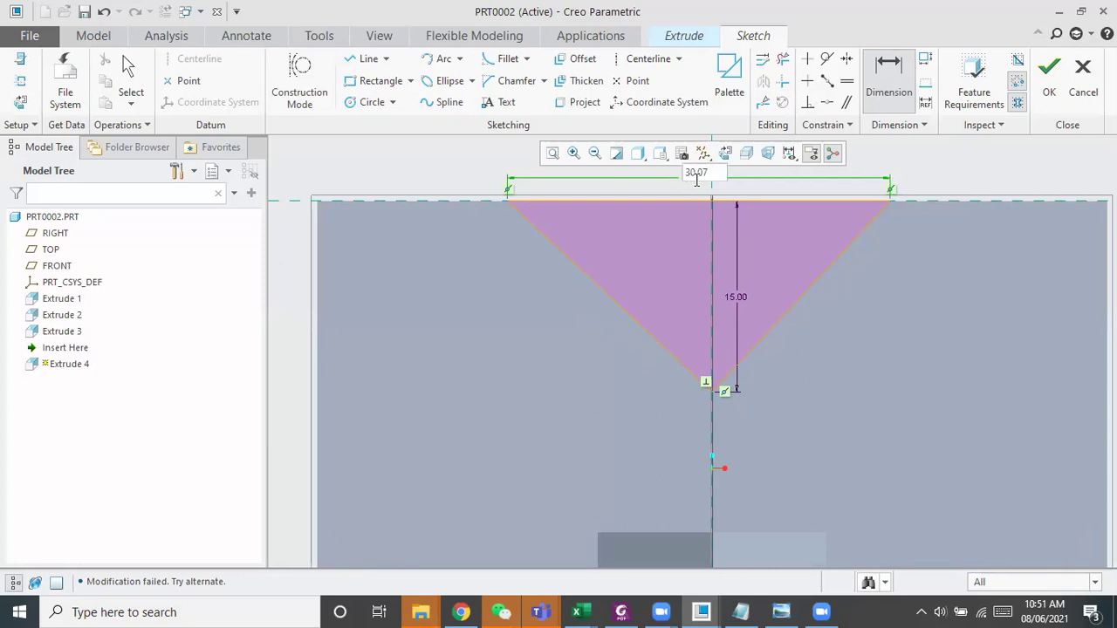
key(Return)
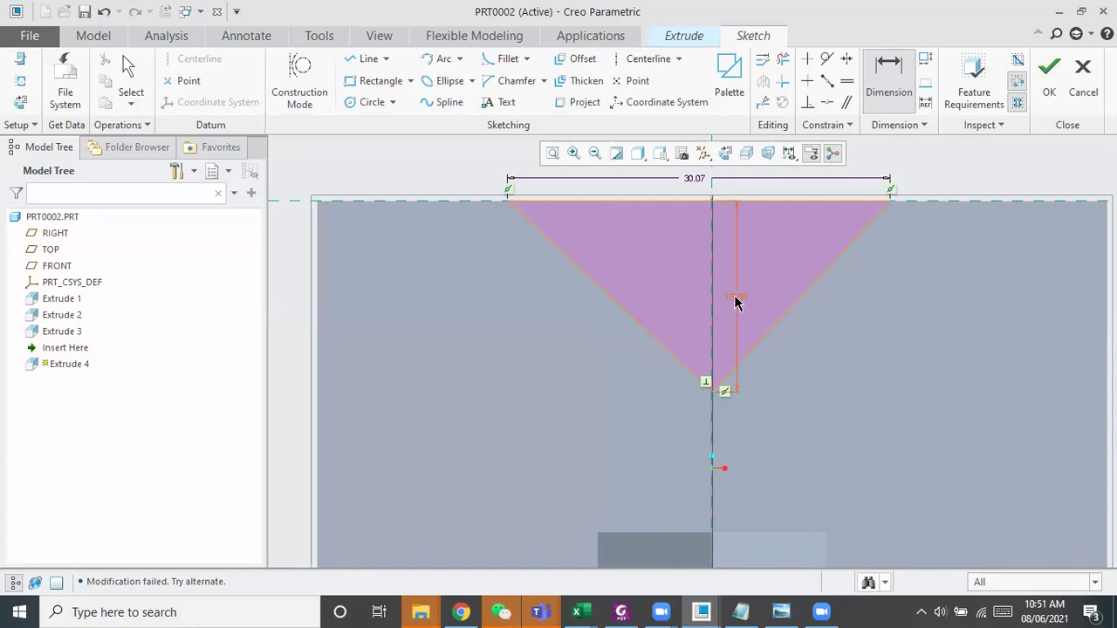
Delete the inverted triangle's 15 height dimension and its locked upper width dimension
key(Delete)
click(693, 179)
click(612, 251)
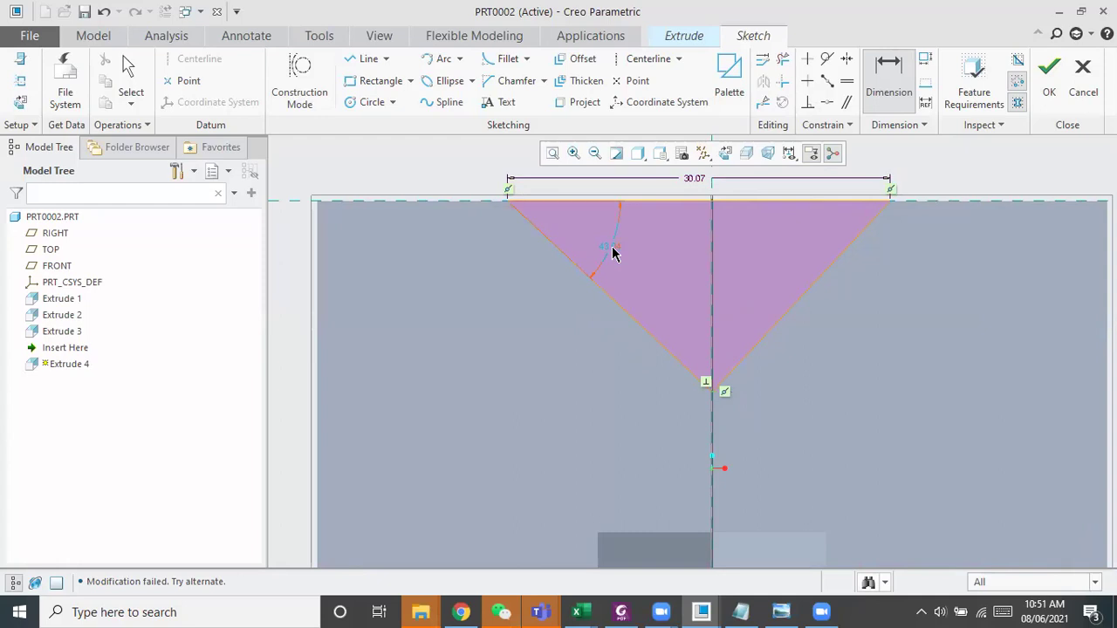
click(614, 251)
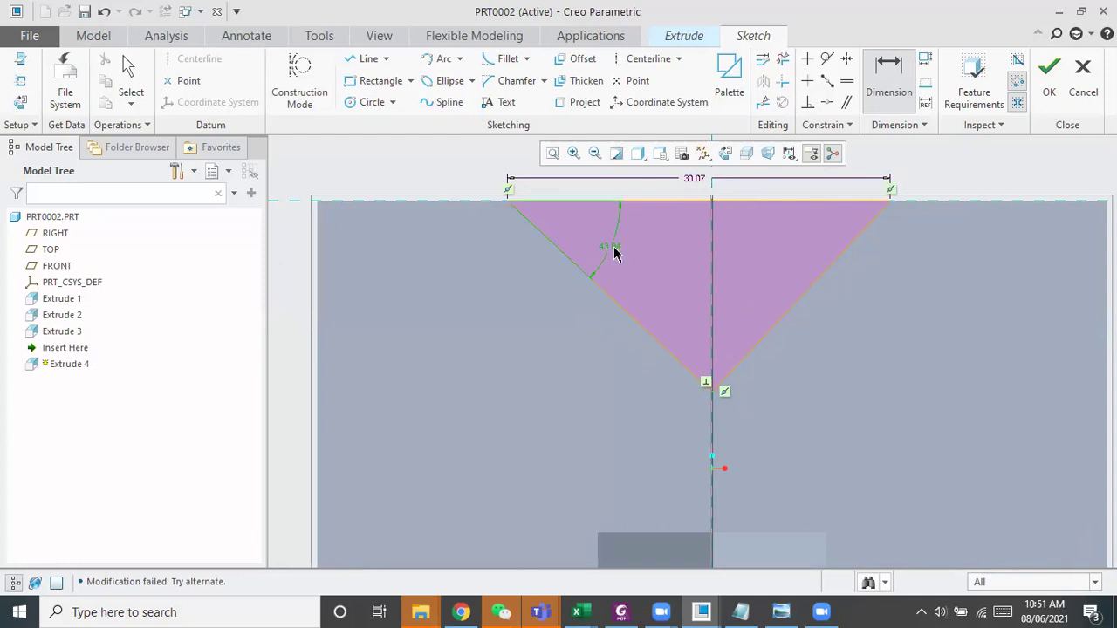
click(695, 182)
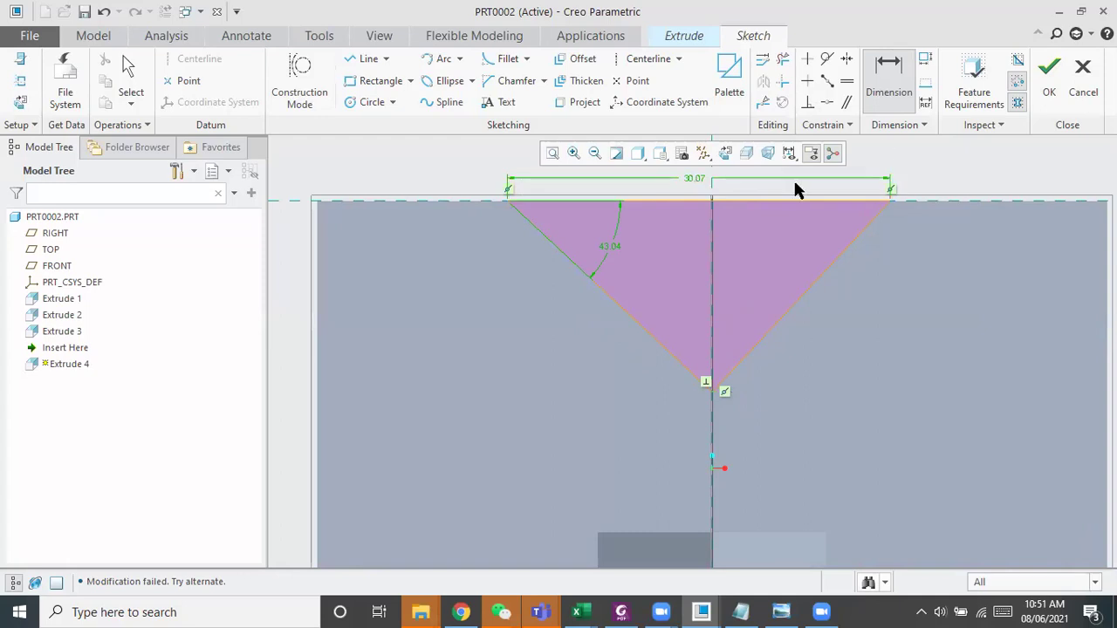
drag(797, 191, 753, 241)
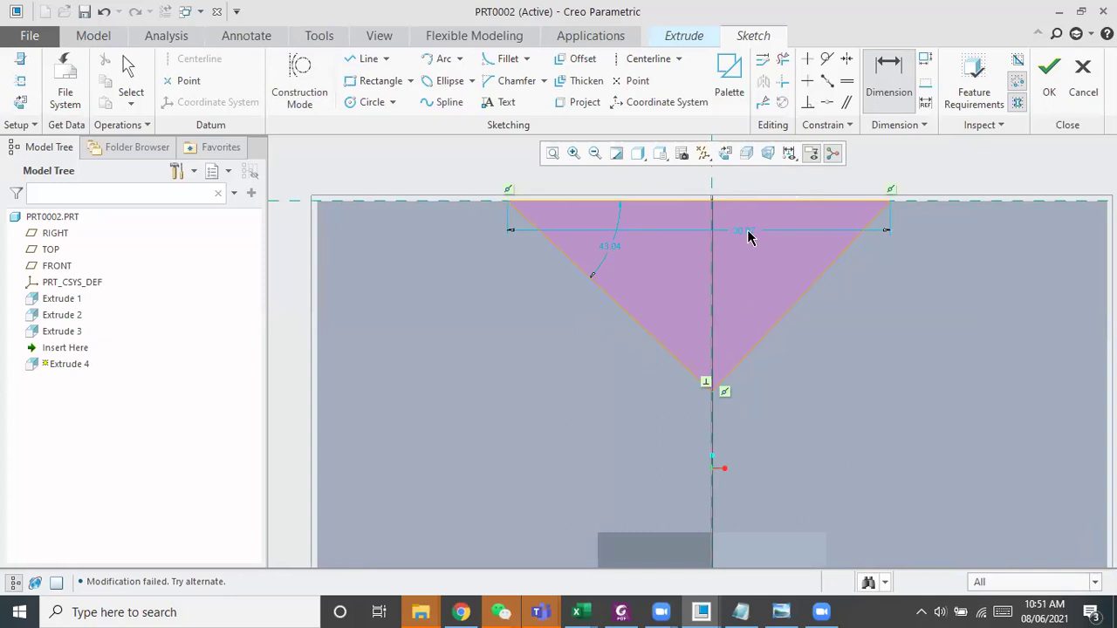
Set the inverted triangle's upper width to 30
double_click(746, 227)
text(30)
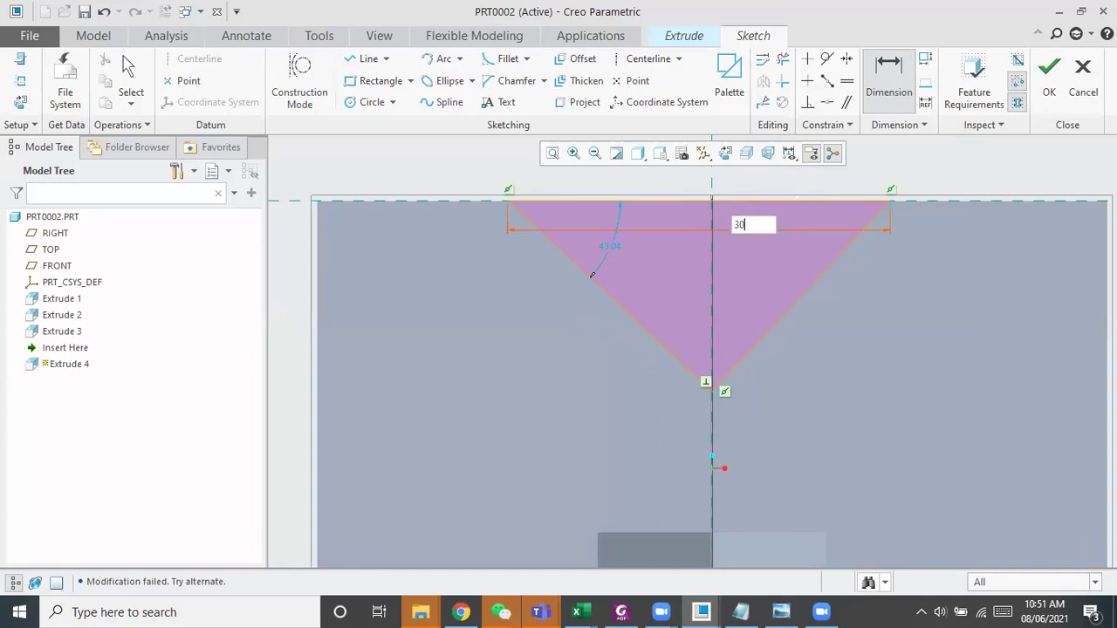
key(Return)
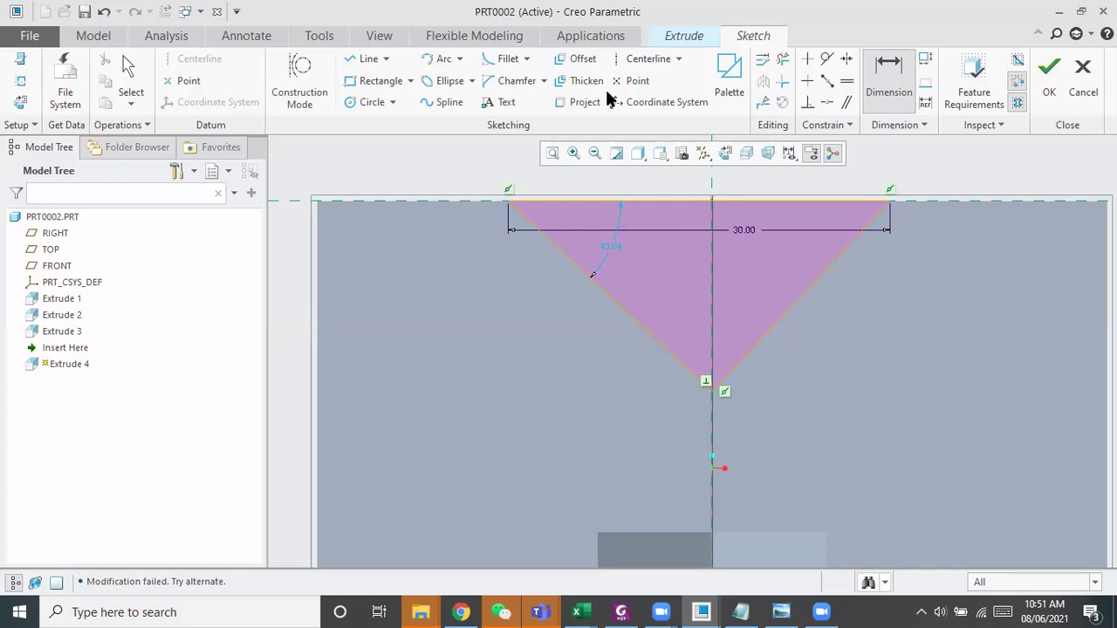
Add a vertical centerline through the inverted triangle's apex along the vertical centre reference
click(646, 59)
click(711, 444)
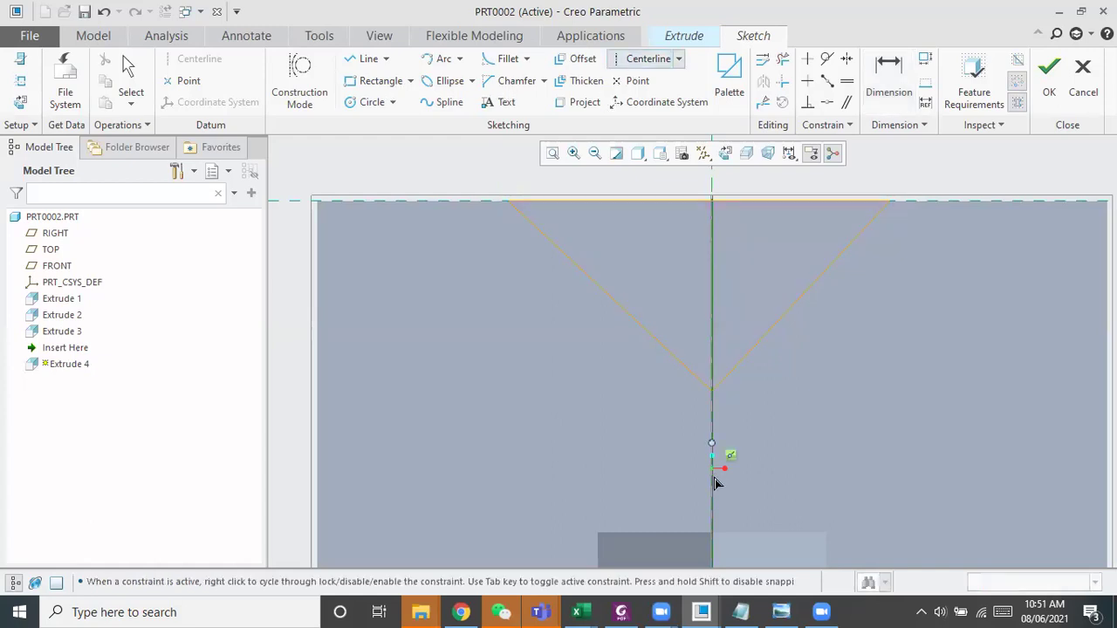
click(713, 477)
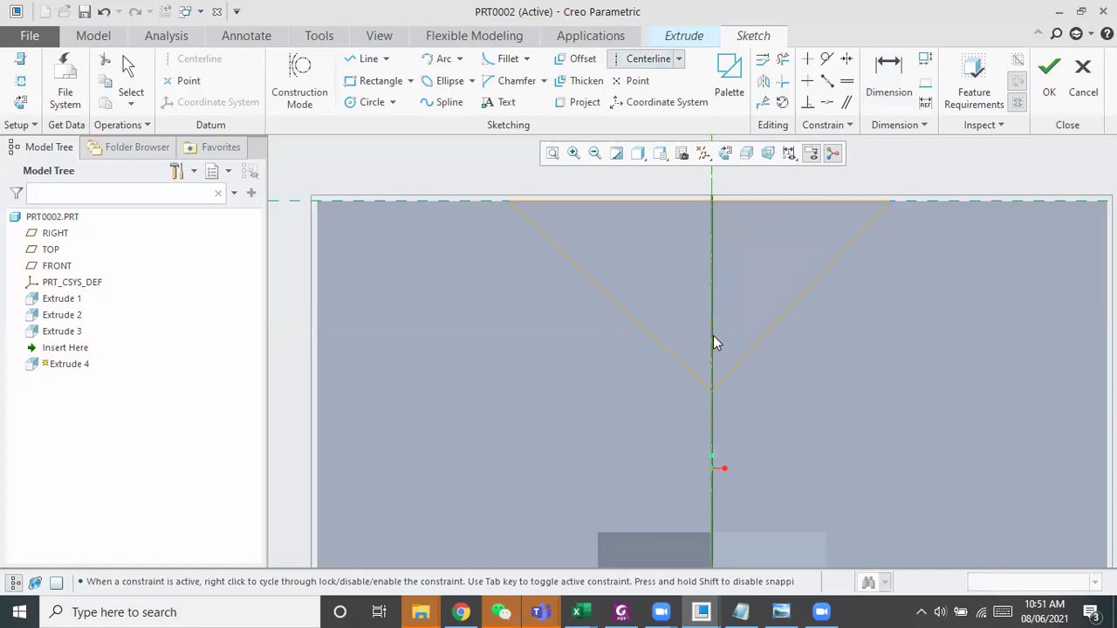
click(859, 237)
middle_click(858, 233)
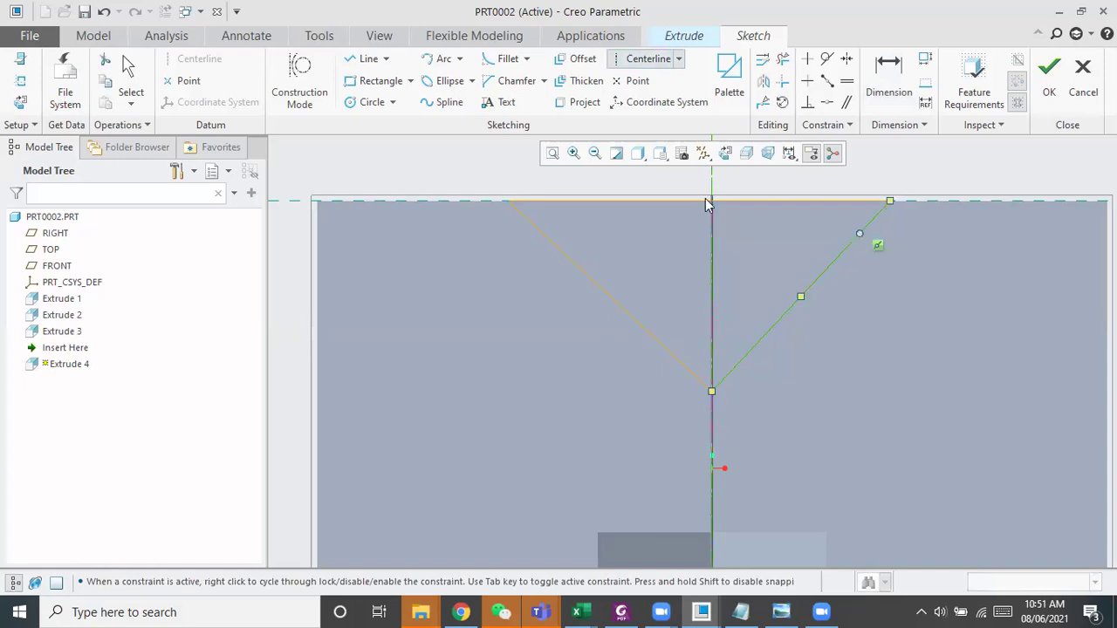
Make the inverted triangle's two upper corners symmetric about the vertical centerline and finish the sketch
click(847, 59)
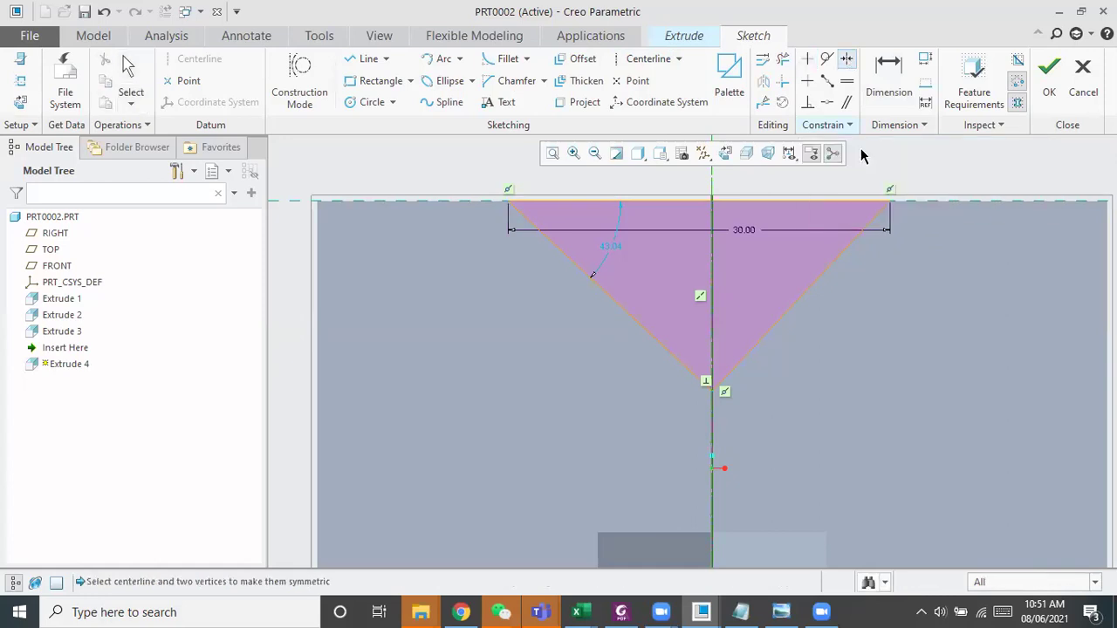
click(890, 202)
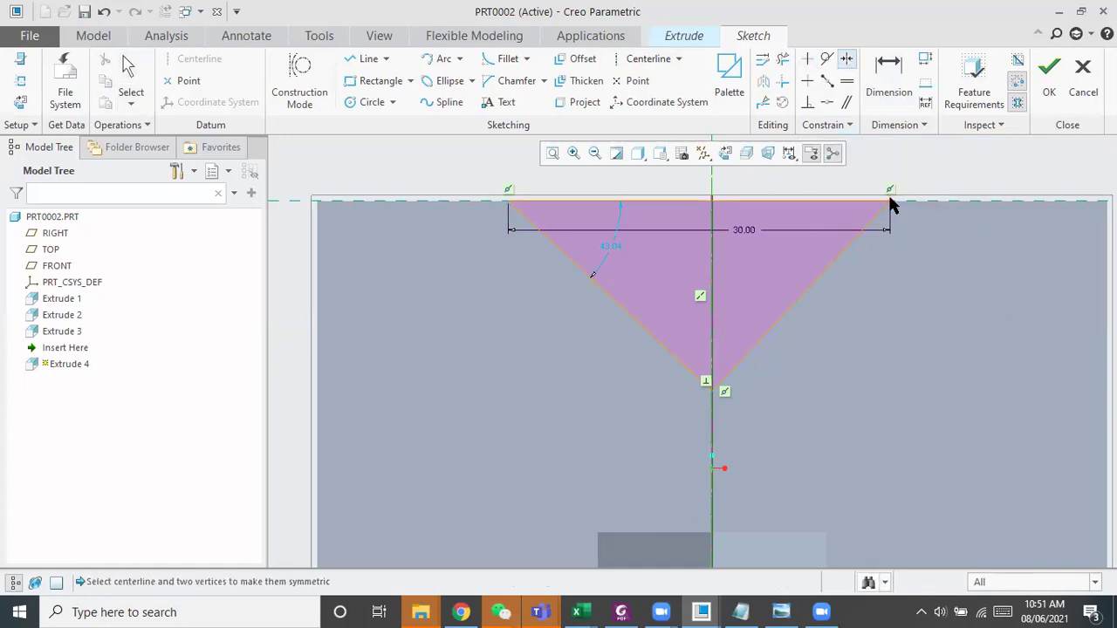
click(509, 202)
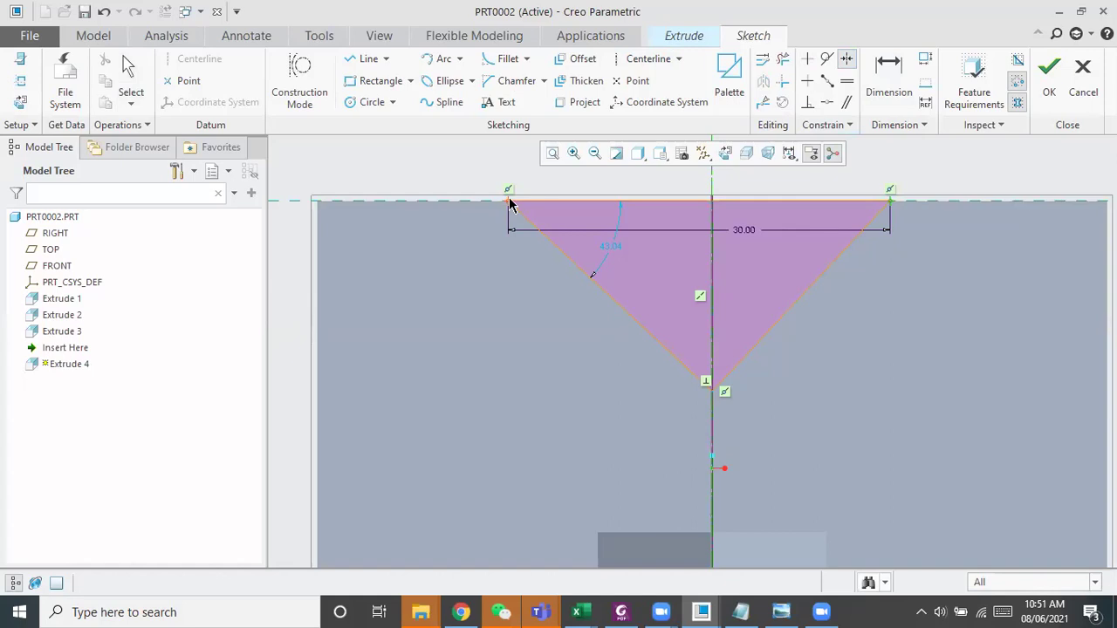
click(712, 422)
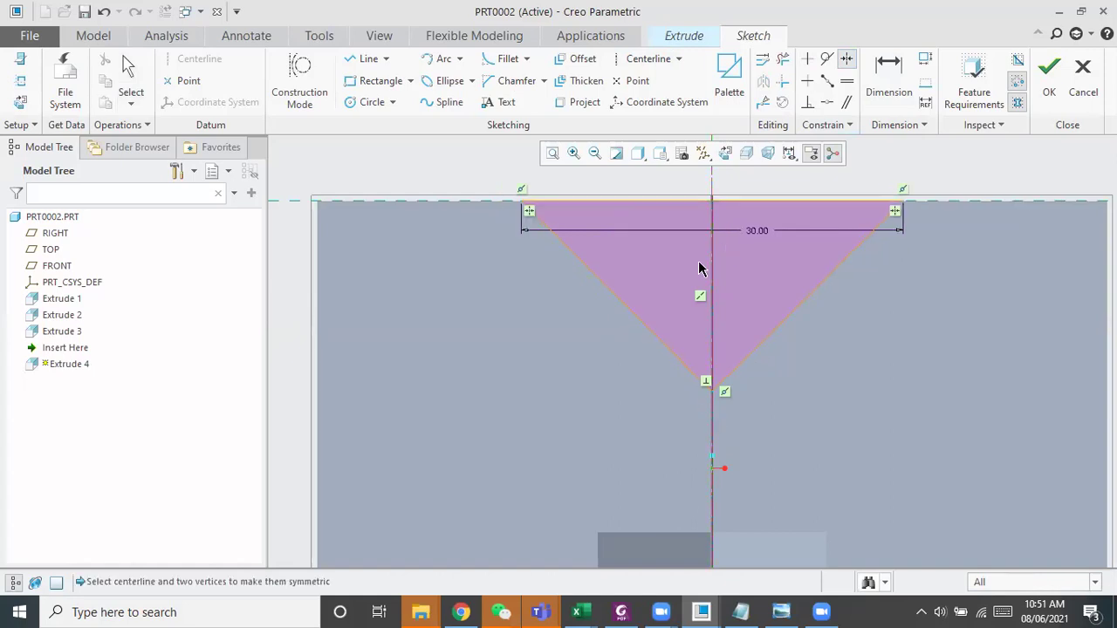
click(1050, 87)
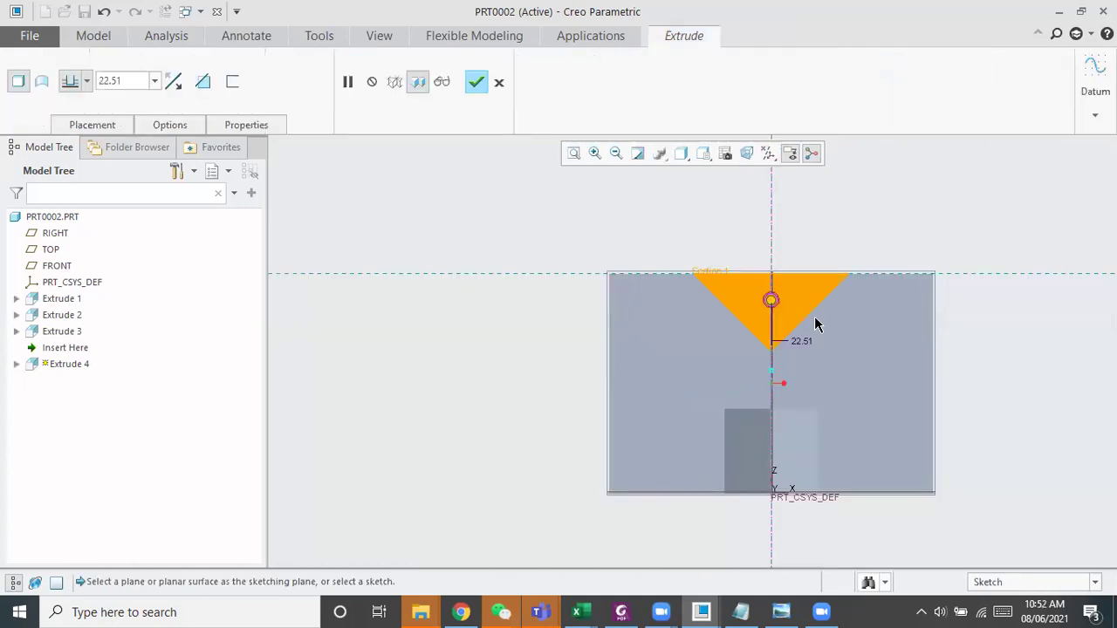
Extrude the inverted triangle about 48.94 through the upright wall as a material-removing V cut
scroll(815, 321, up, 2)
middle_drag(620, 371, 650, 374)
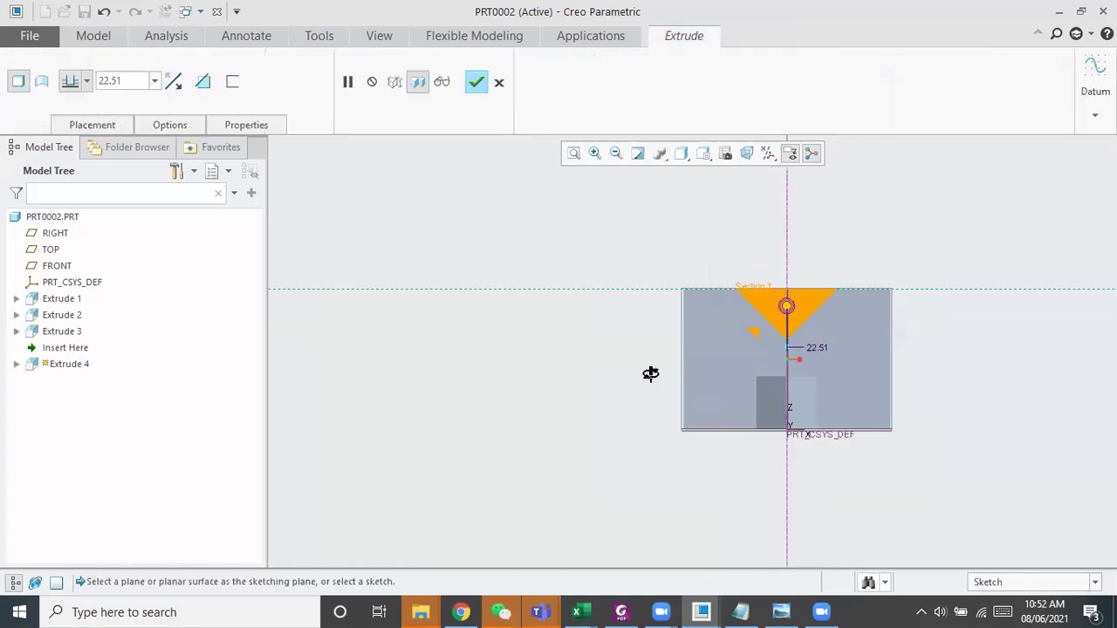
key(ctrl+d)
drag(722, 300, 625, 288)
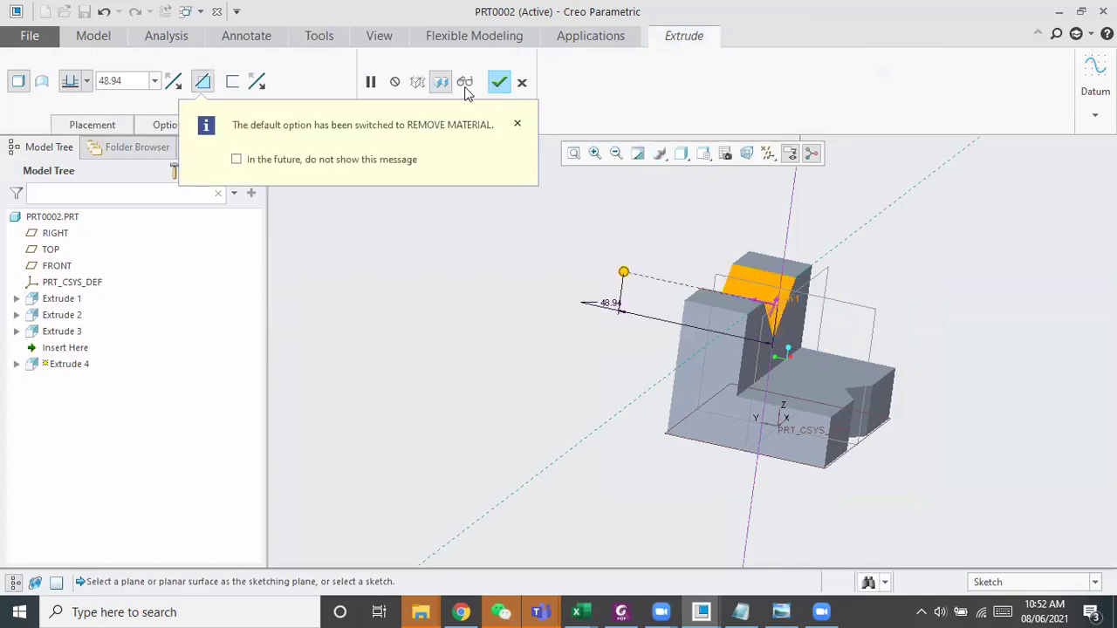
click(497, 85)
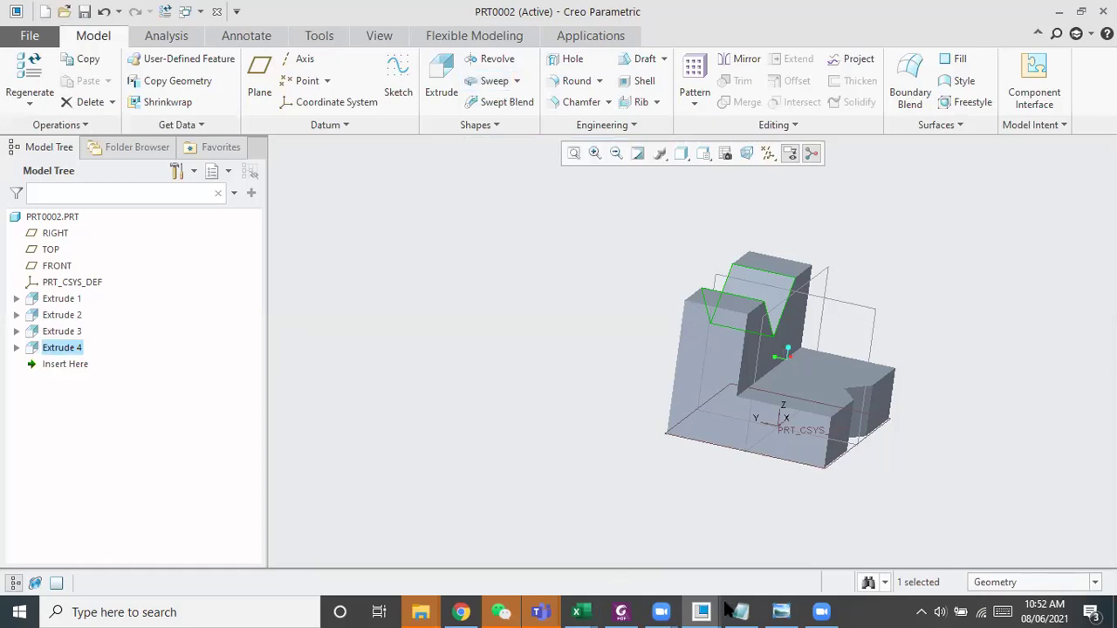
Check the rib dimensions in the reference drawing and start an extrude sketch on the L-shaped side face
click(783, 610)
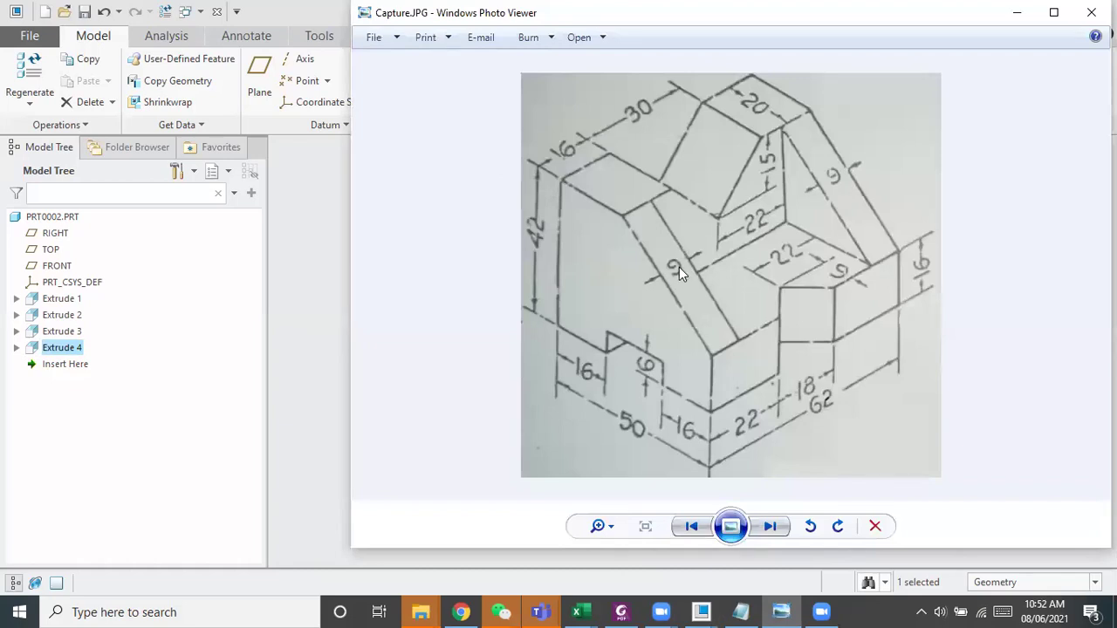
click(1017, 13)
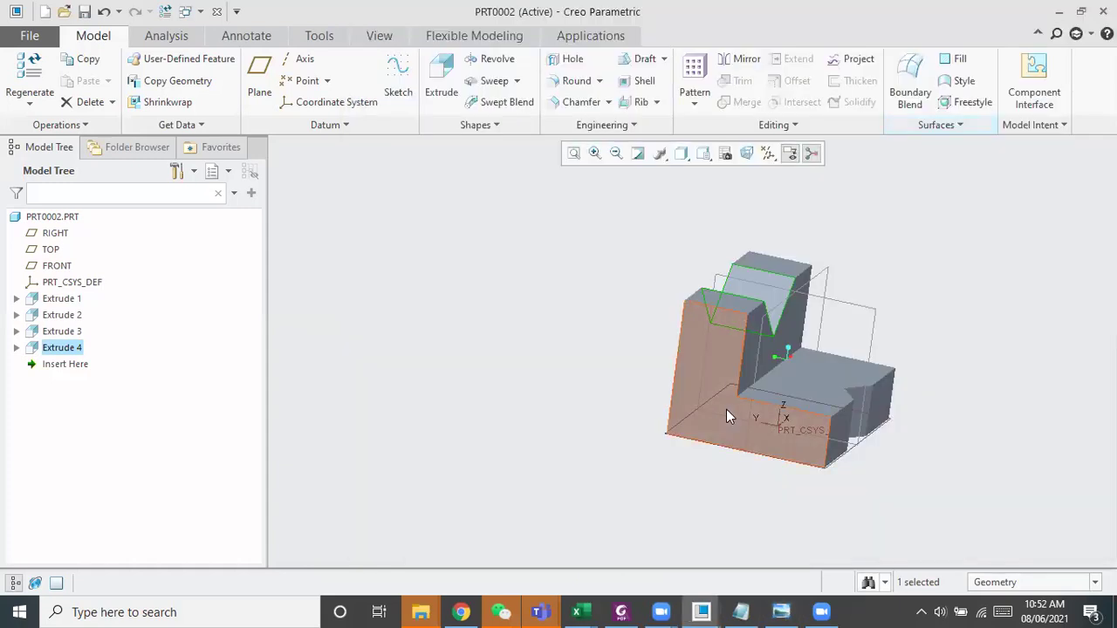
click(723, 402)
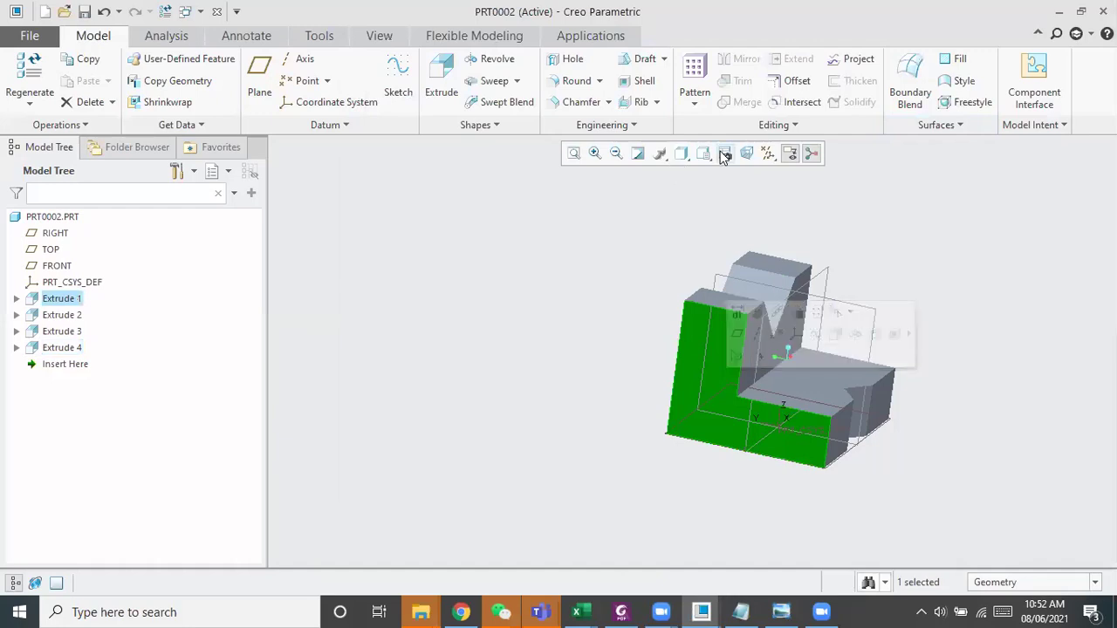
click(445, 68)
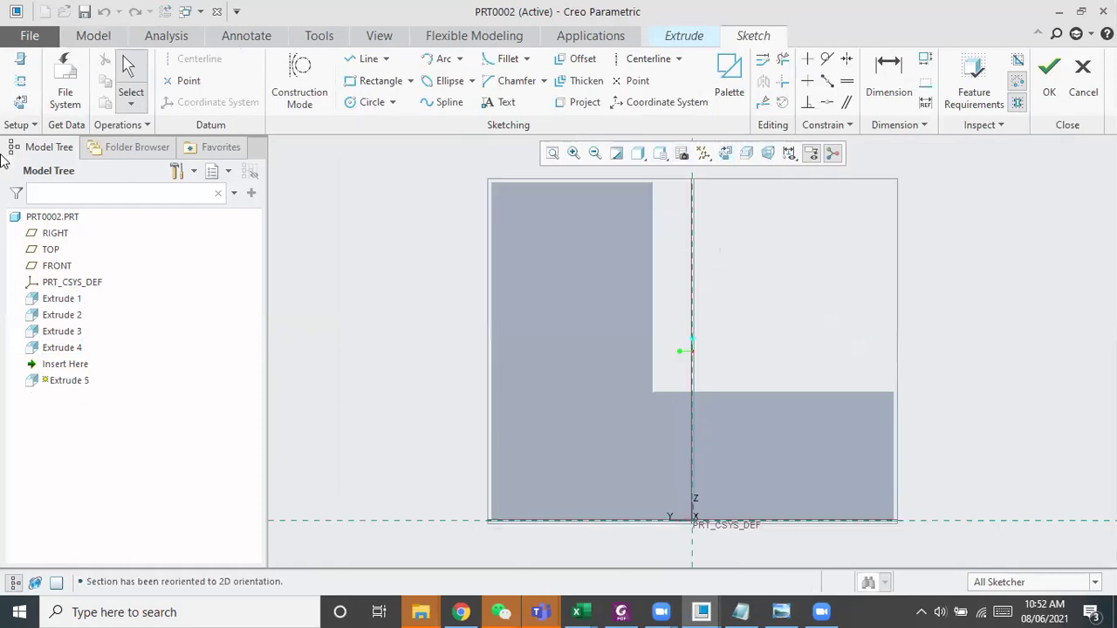
Add the upright wall's inner vertical edge and the lower step's top edge as sketch references
click(19, 83)
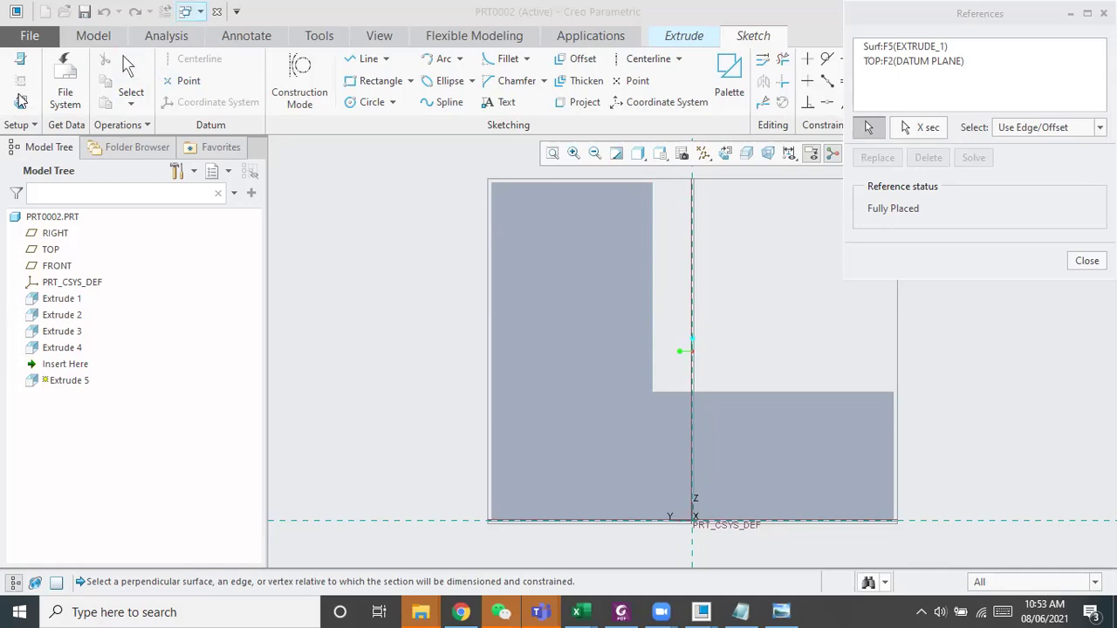
click(653, 295)
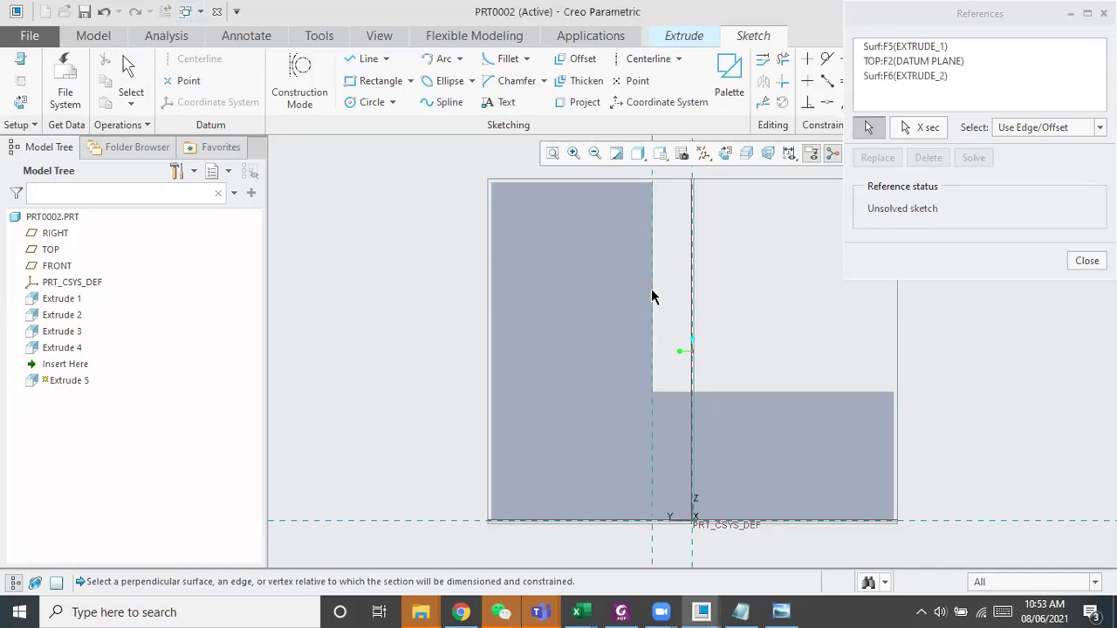
click(723, 392)
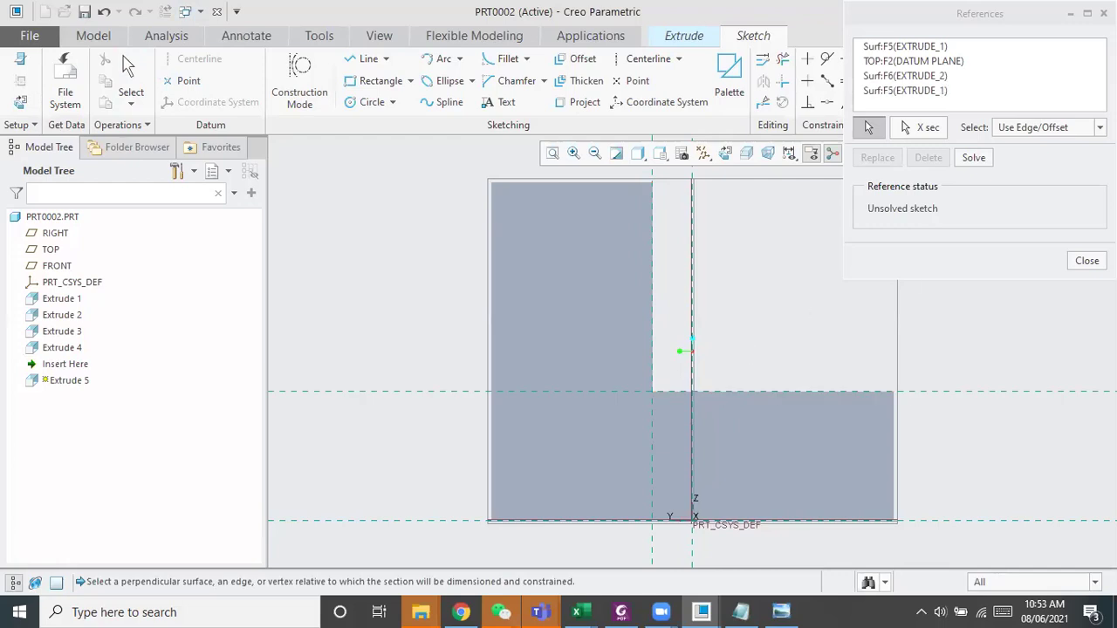
click(1086, 261)
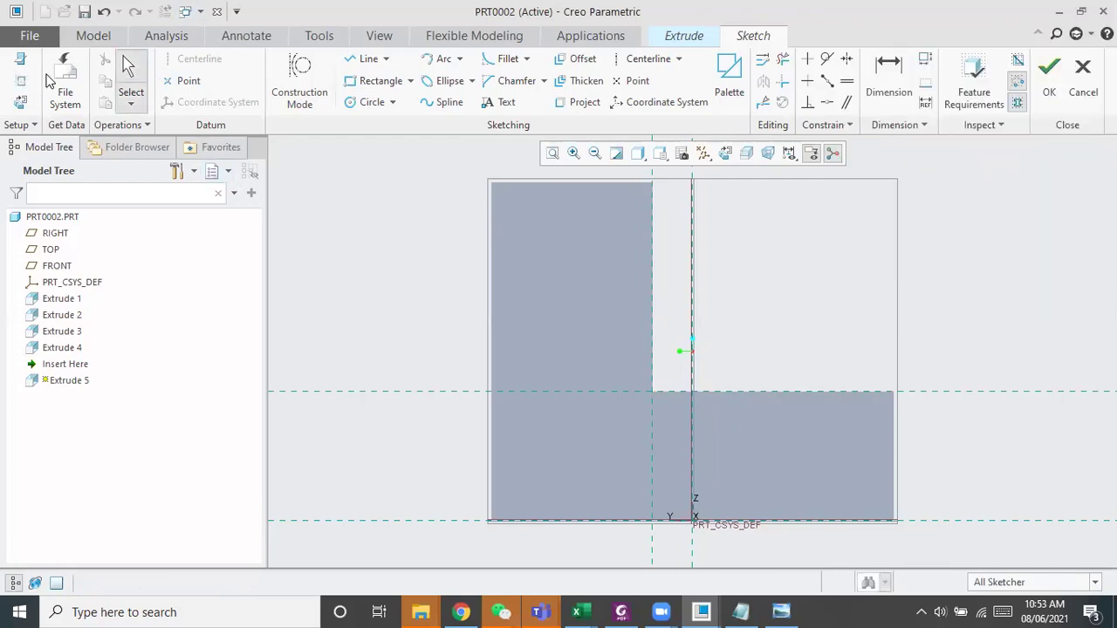
Sketch a closed right triangle from the wall's upper corner to the inner corner and the step's outer end, and finish the sketch
click(366, 68)
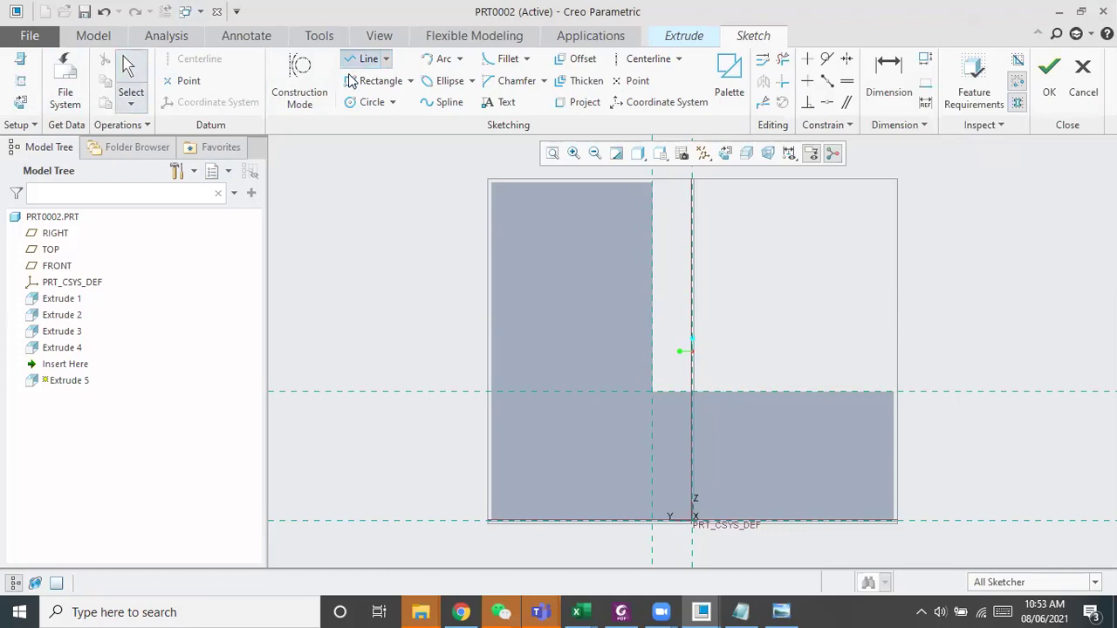
click(650, 184)
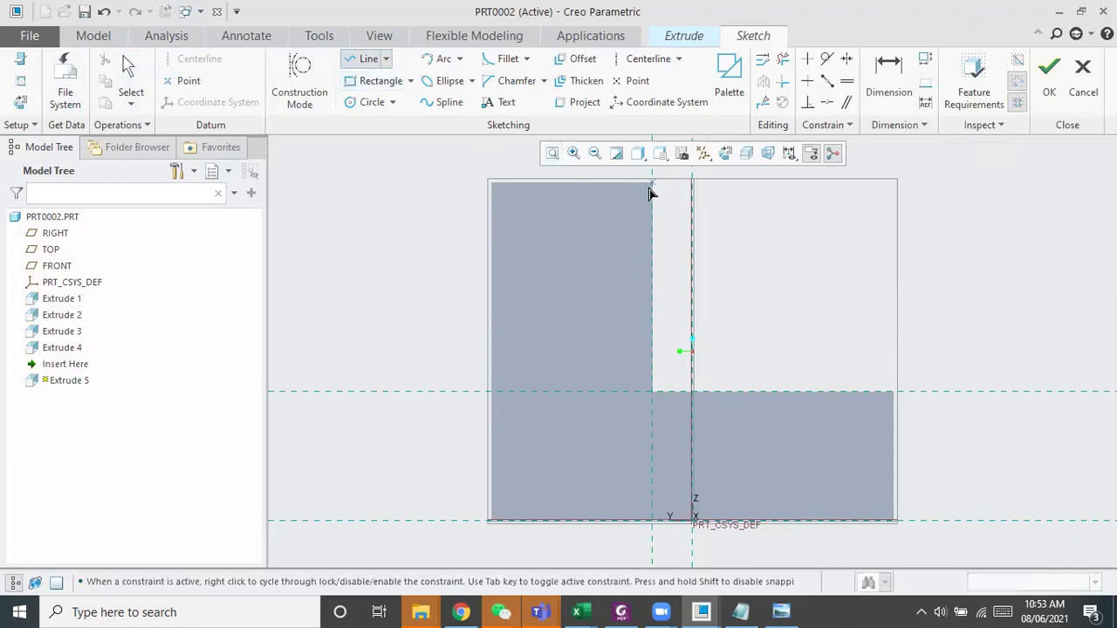
click(672, 394)
click(907, 398)
click(653, 188)
middle_click(792, 251)
middle_click(792, 250)
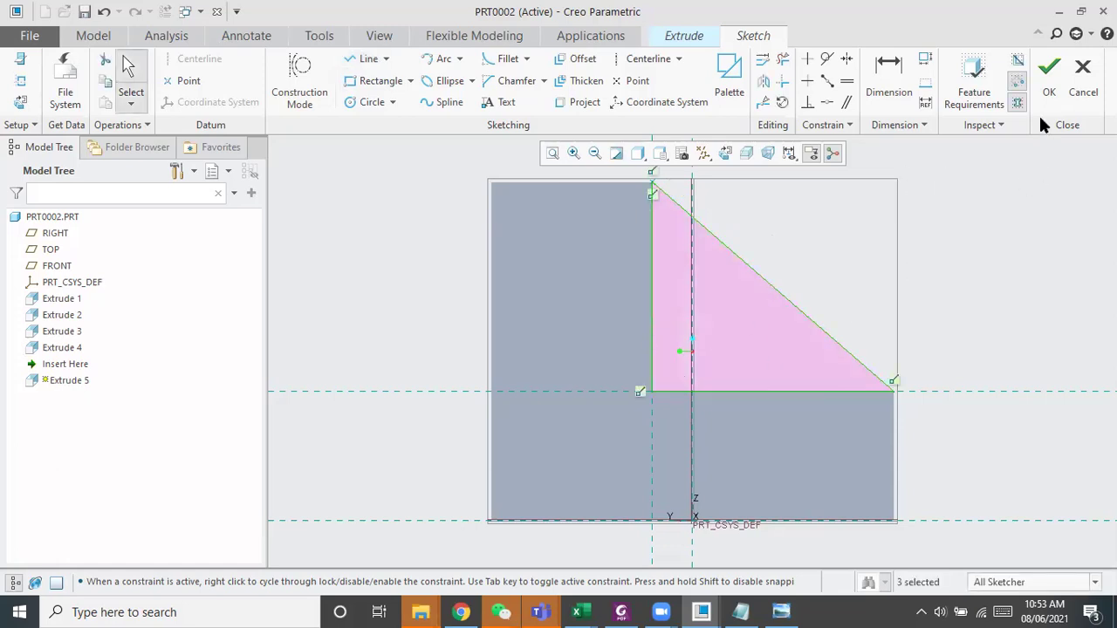
click(1049, 79)
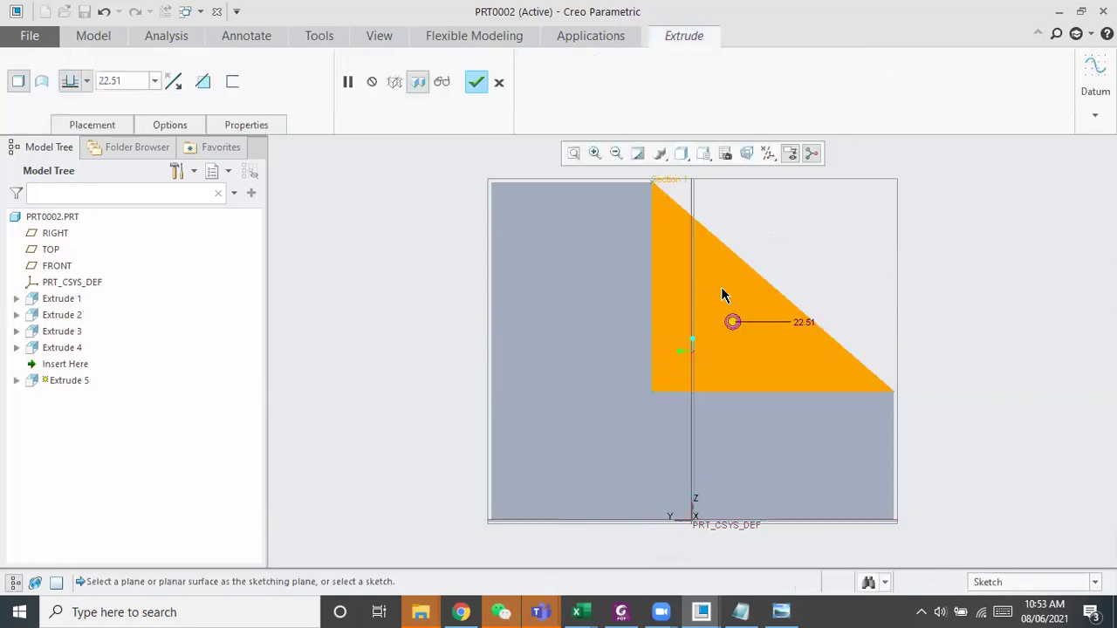
Extrude the triangular rib 6 inward from the side face onto the step
middle_drag(929, 331, 875, 341)
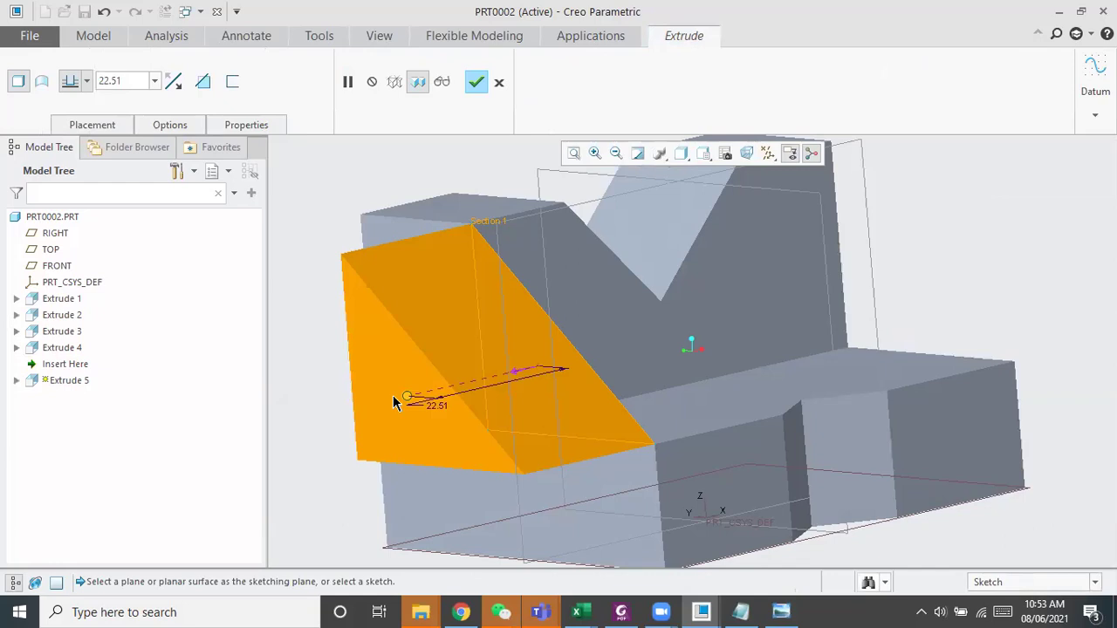
drag(407, 396, 575, 353)
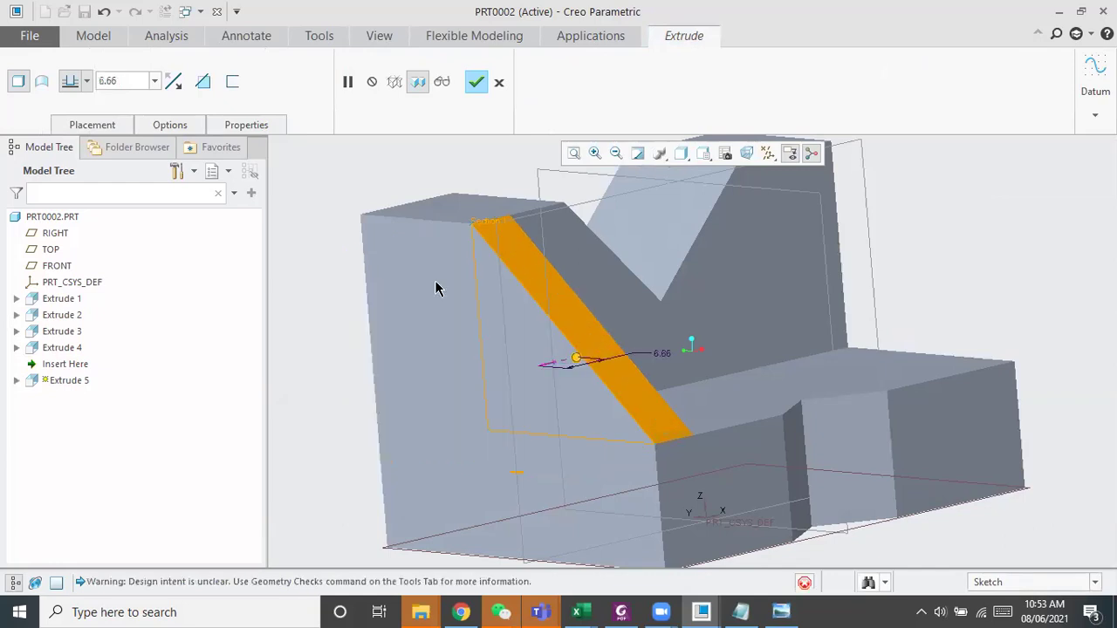
double_click(133, 82)
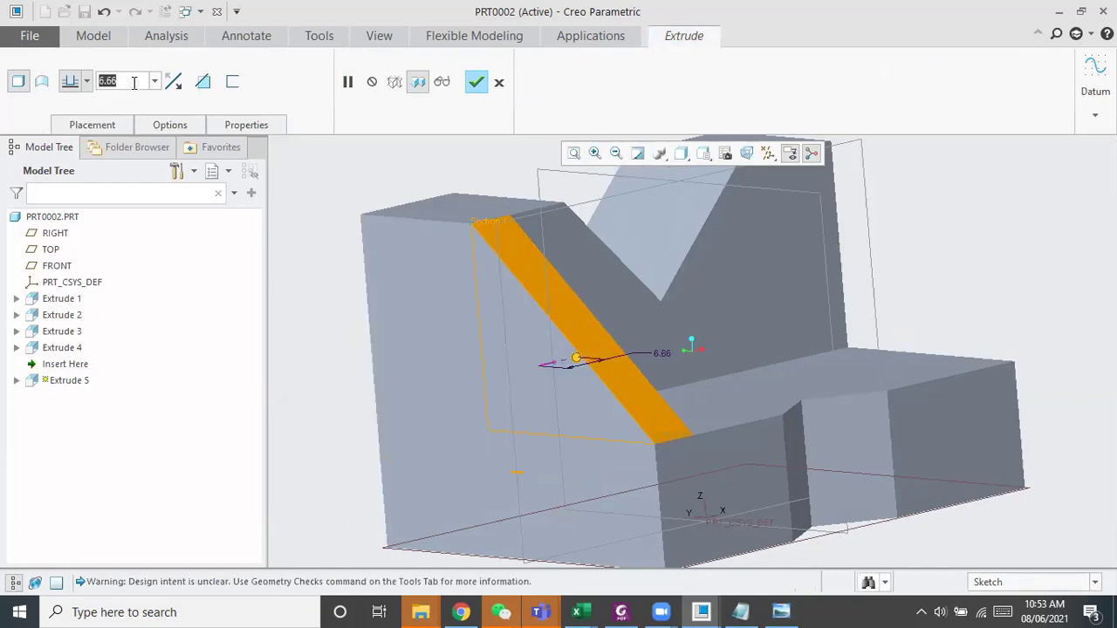
text(6)
key(Return)
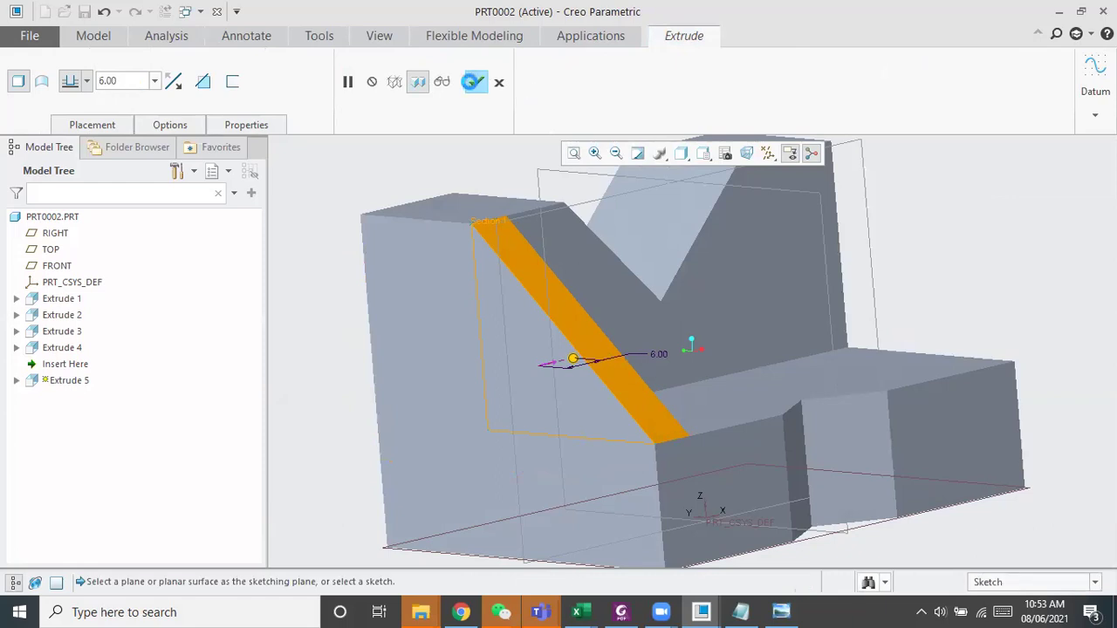
click(472, 82)
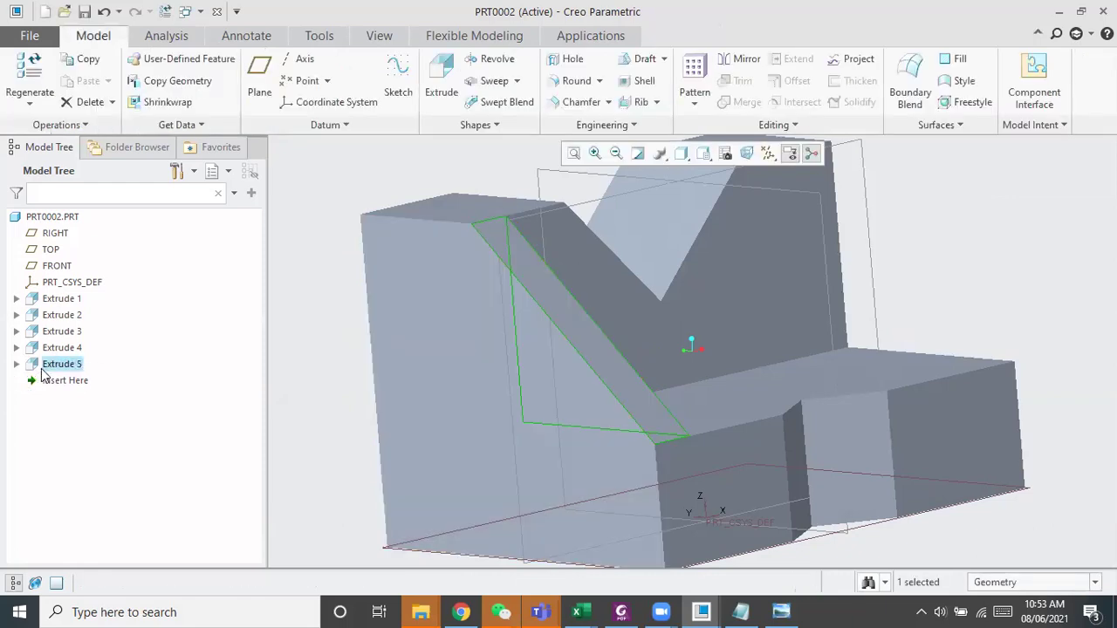
Mirror the triangular rib about the central datum plane to the opposite side of the block
click(54, 368)
click(744, 59)
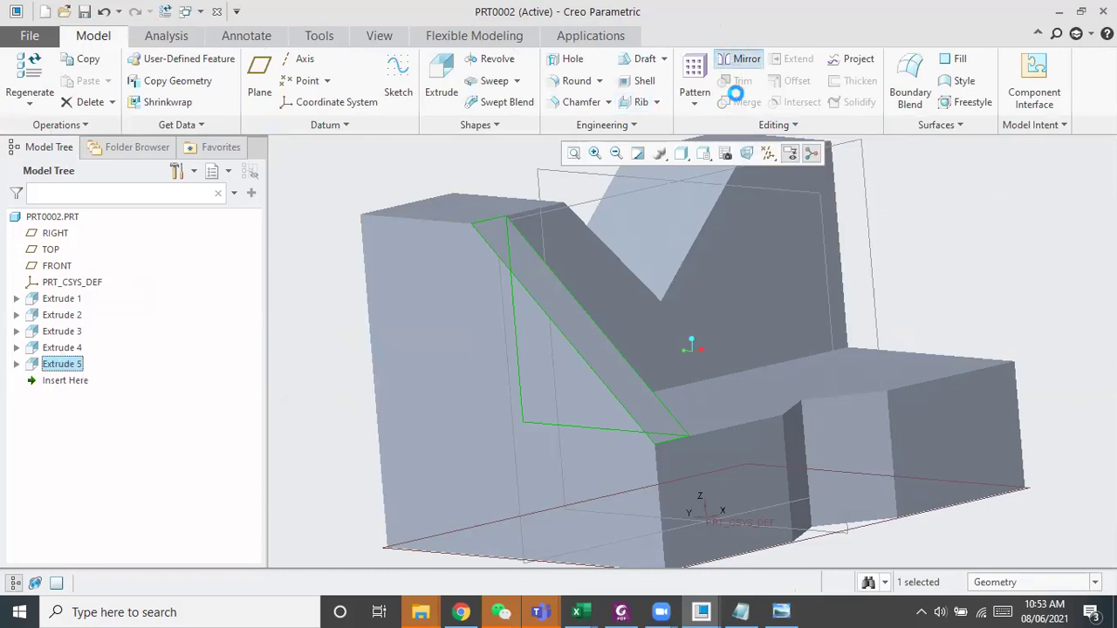
click(793, 193)
middle_drag(975, 444, 927, 427)
middle_click(926, 427)
Examine the two ribs, the V cut and the front notch from several angles
scroll(902, 395, down, 2)
scroll(904, 401, up, 5)
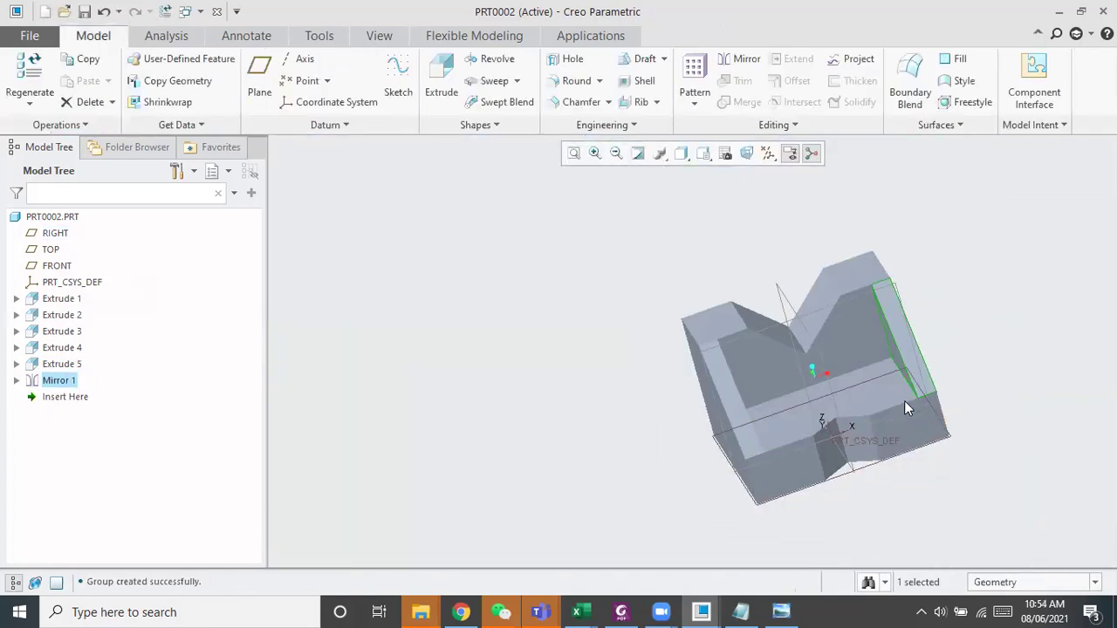
scroll(903, 401, up, 1)
middle_drag(690, 468, 803, 318)
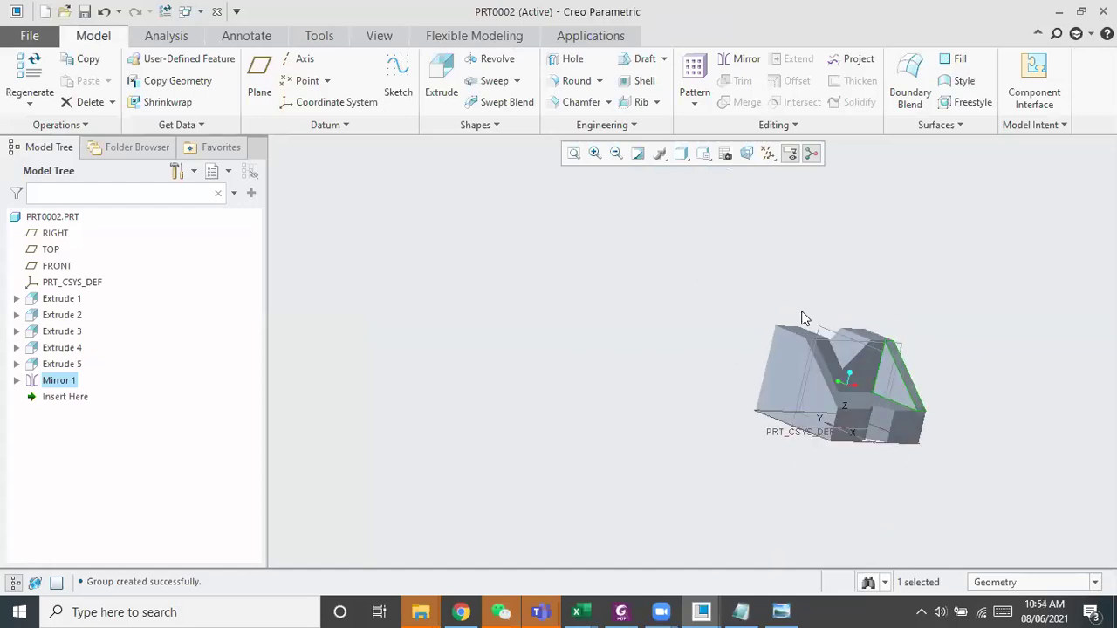
scroll(837, 349, down, 3)
middle_drag(844, 383, 875, 396)
scroll(873, 396, down, 3)
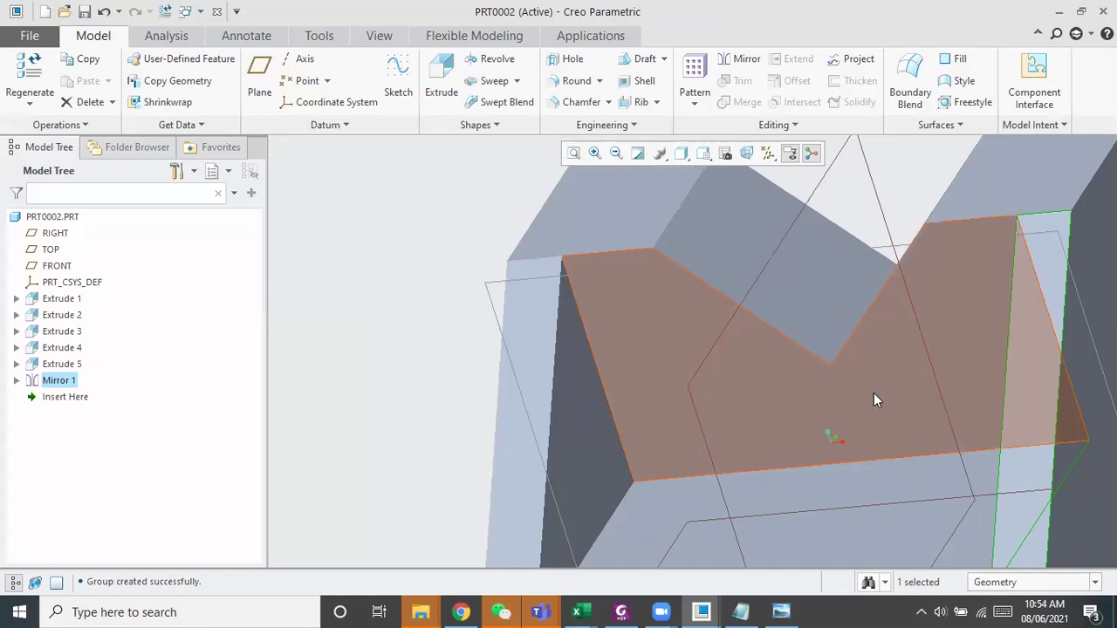
scroll(873, 392, up, 4)
scroll(892, 486, down, 1)
scroll(899, 471, up, 1)
middle_drag(898, 475, 821, 576)
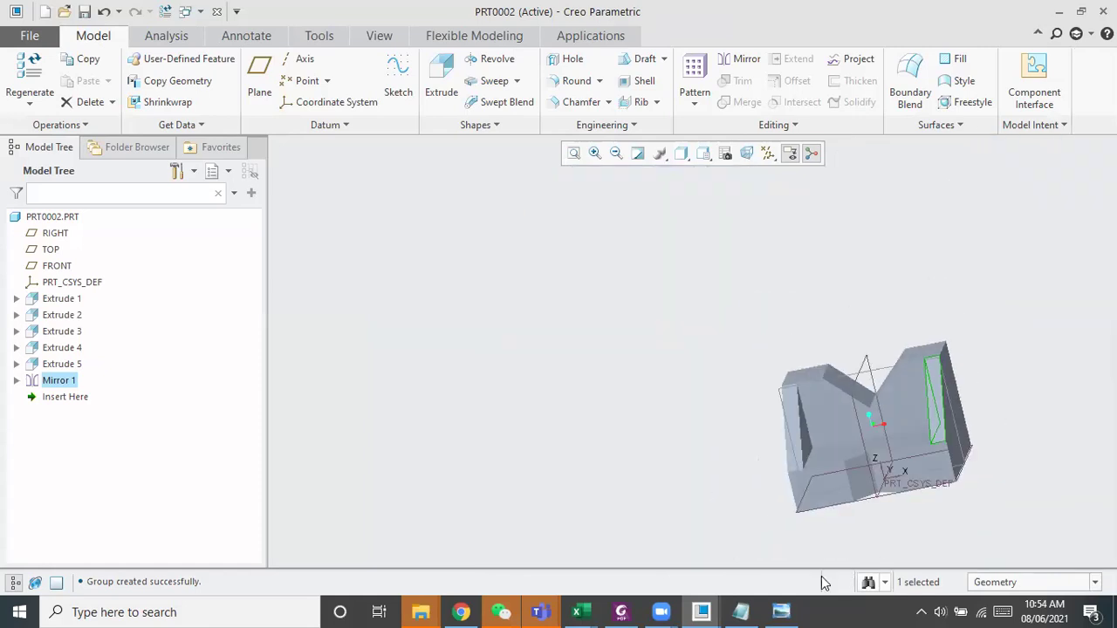
View the reference drawing and the next drawing, 1.JPG, and return to inspect the part from other angles
click(738, 611)
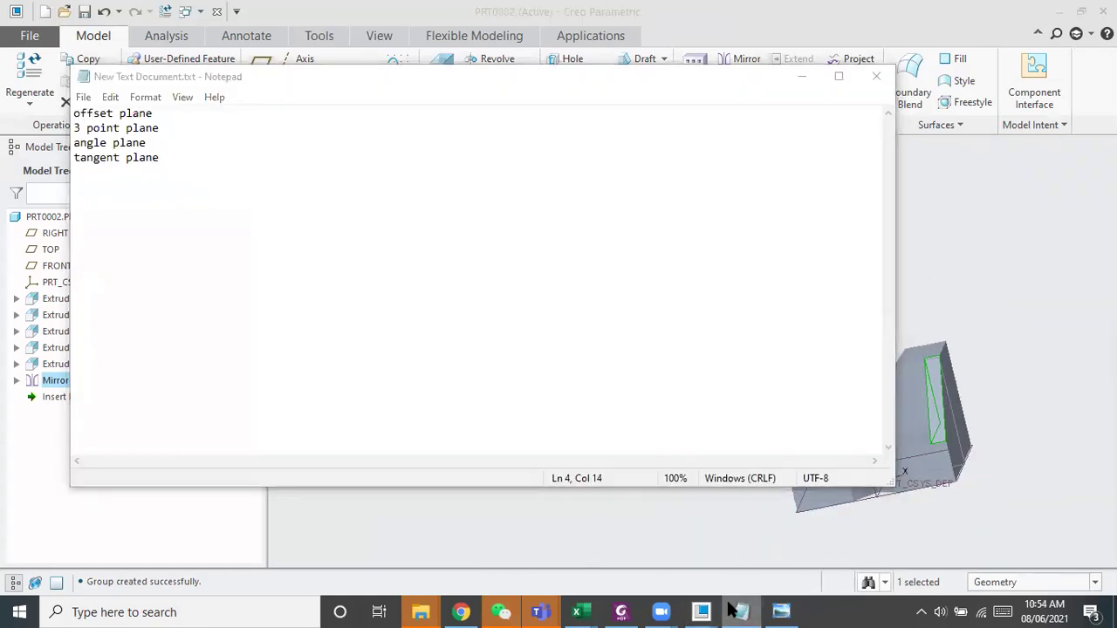
click(733, 610)
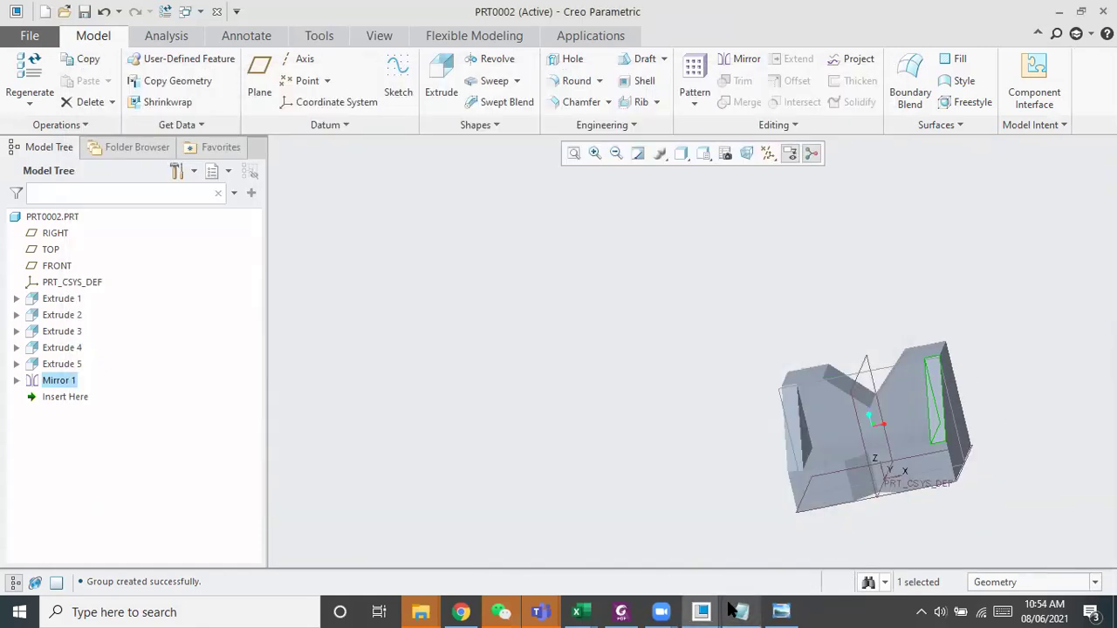
click(780, 611)
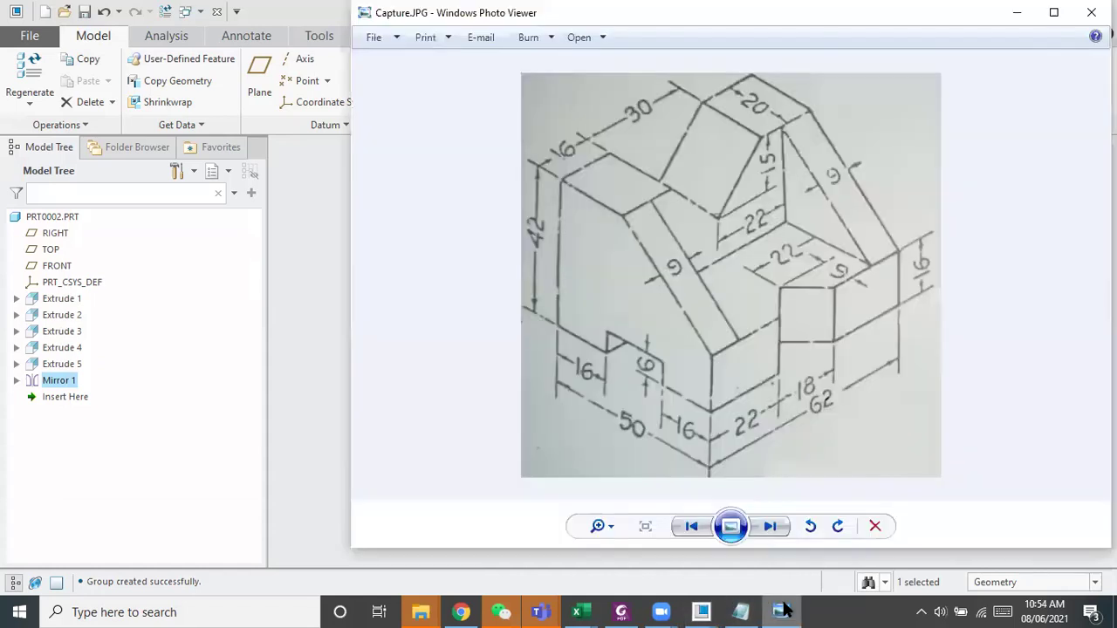
click(771, 527)
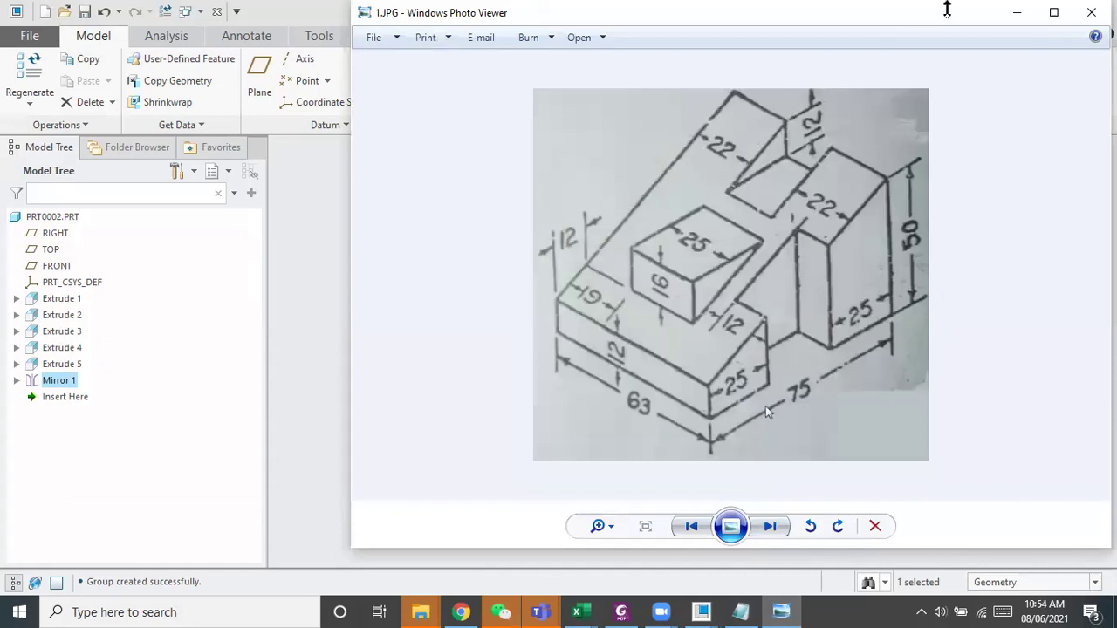
click(1012, 15)
middle_drag(793, 466, 994, 232)
middle_drag(937, 428, 987, 244)
middle_drag(888, 408, 753, 475)
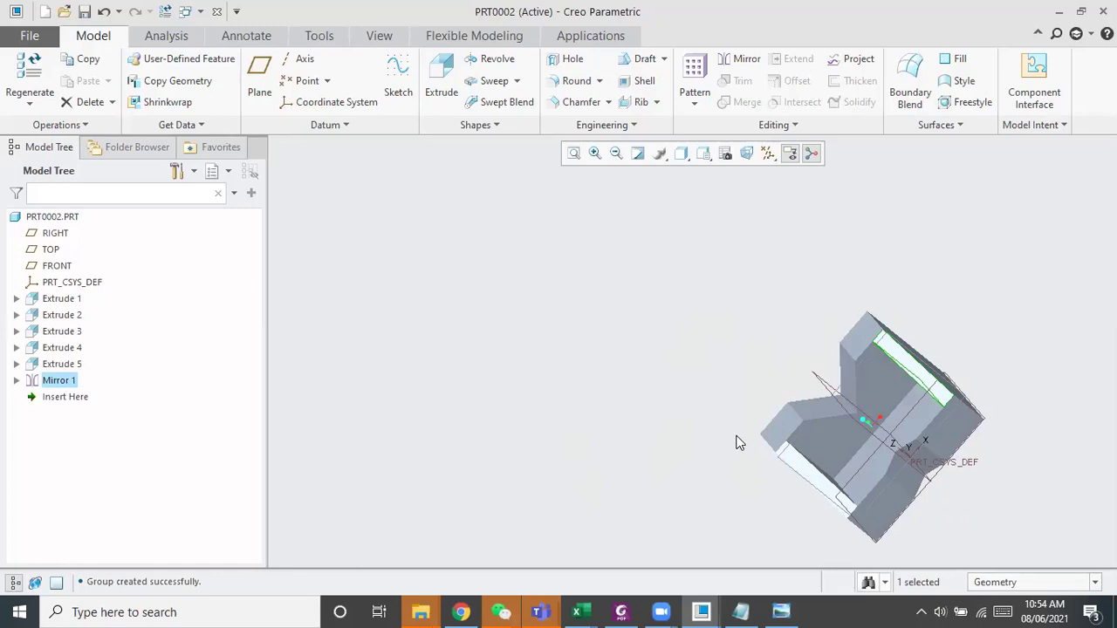
Inspect the ribbed block from other angles and consult the reference drawing 1.JPG
middle_drag(738, 364, 791, 332)
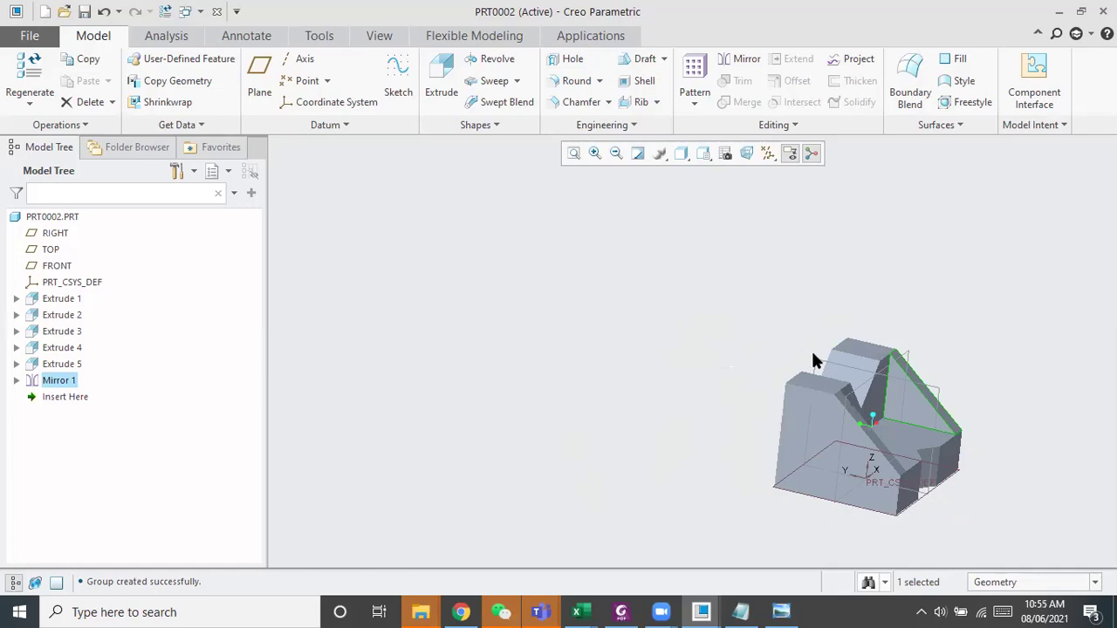
middle_drag(844, 392, 828, 427)
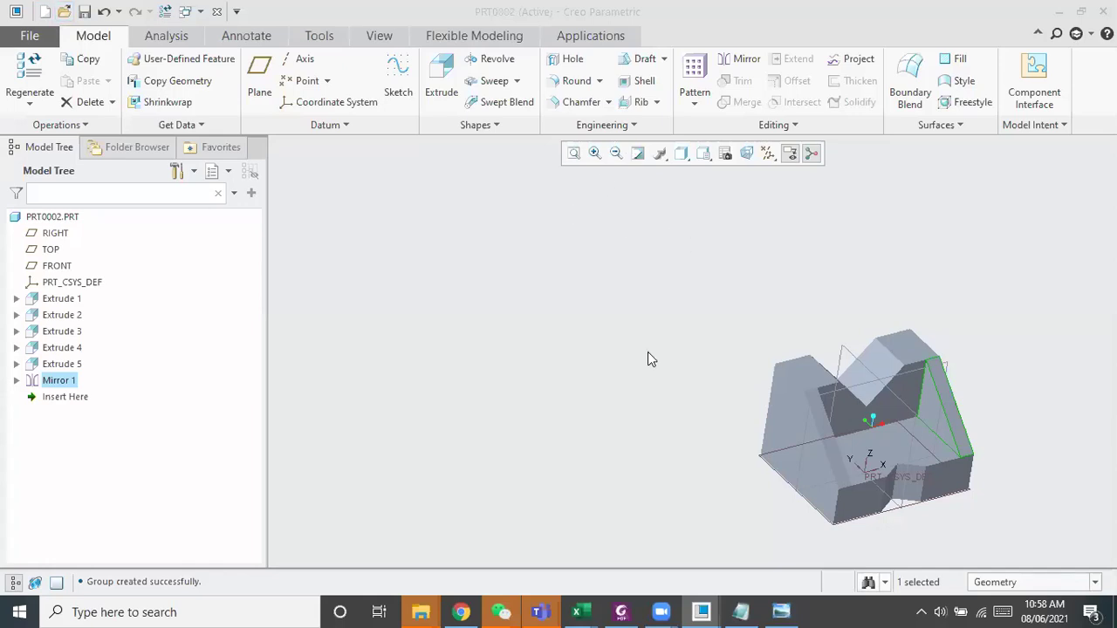
click(781, 612)
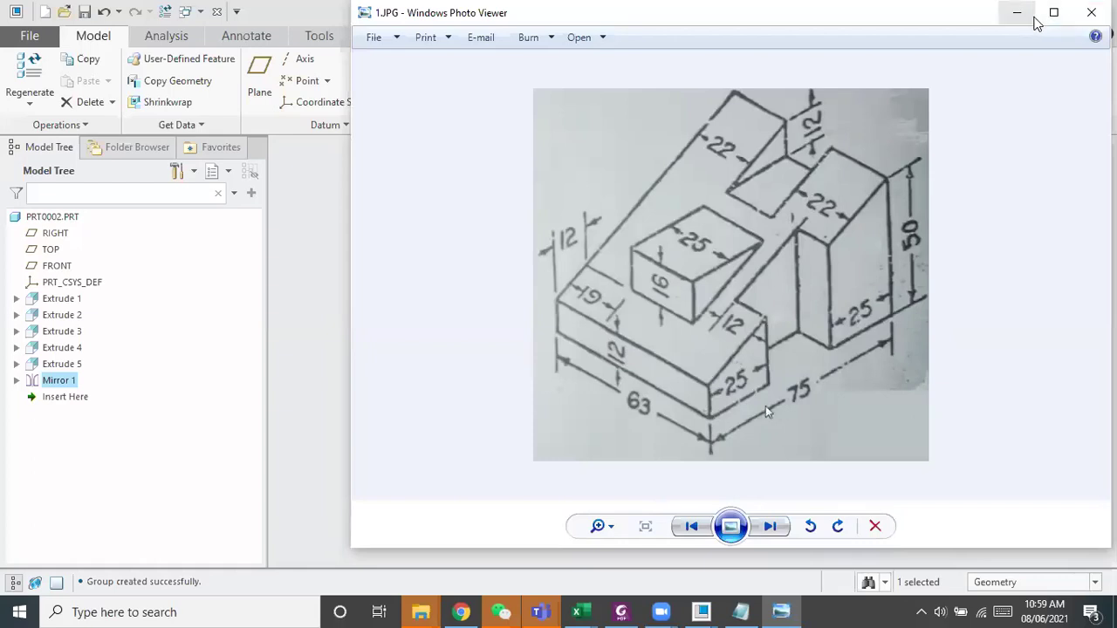
click(1034, 22)
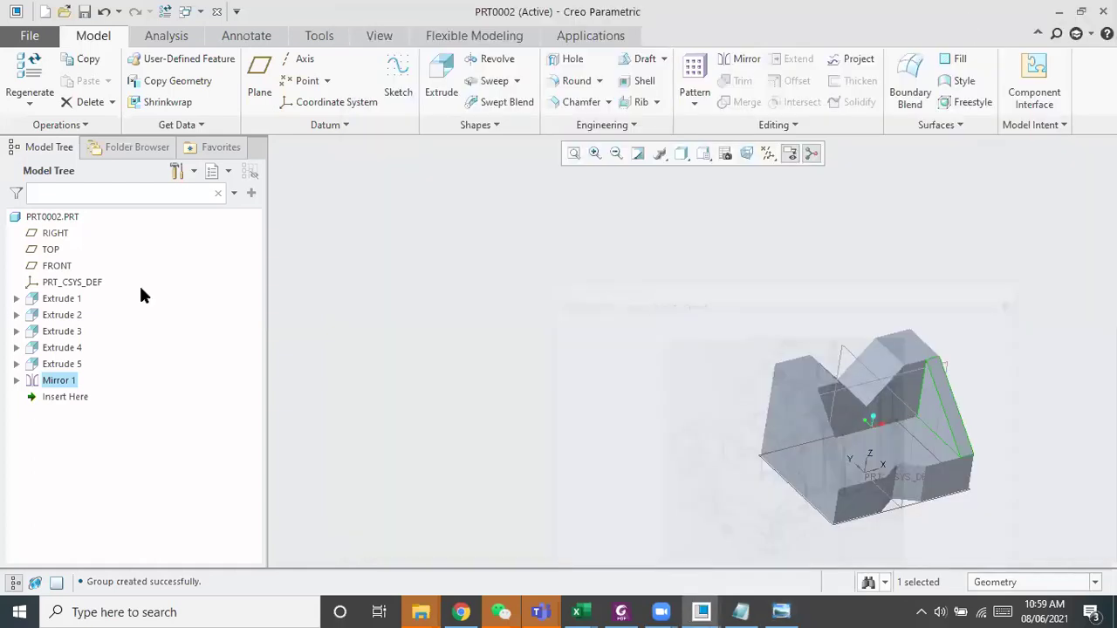
Create a new solid part using the default template
click(17, 35)
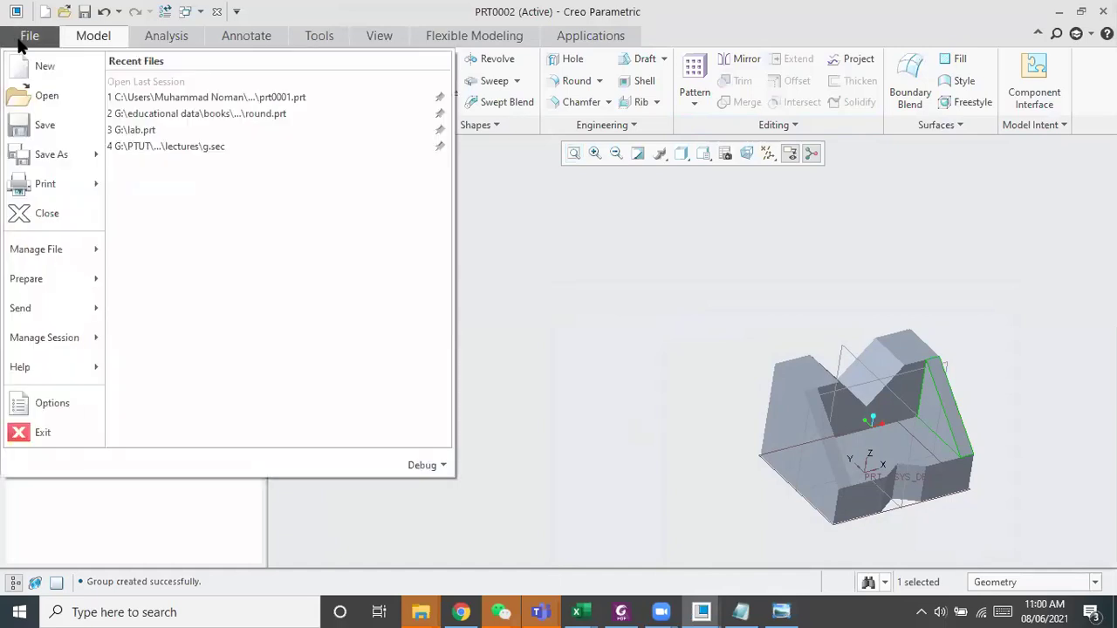
click(44, 66)
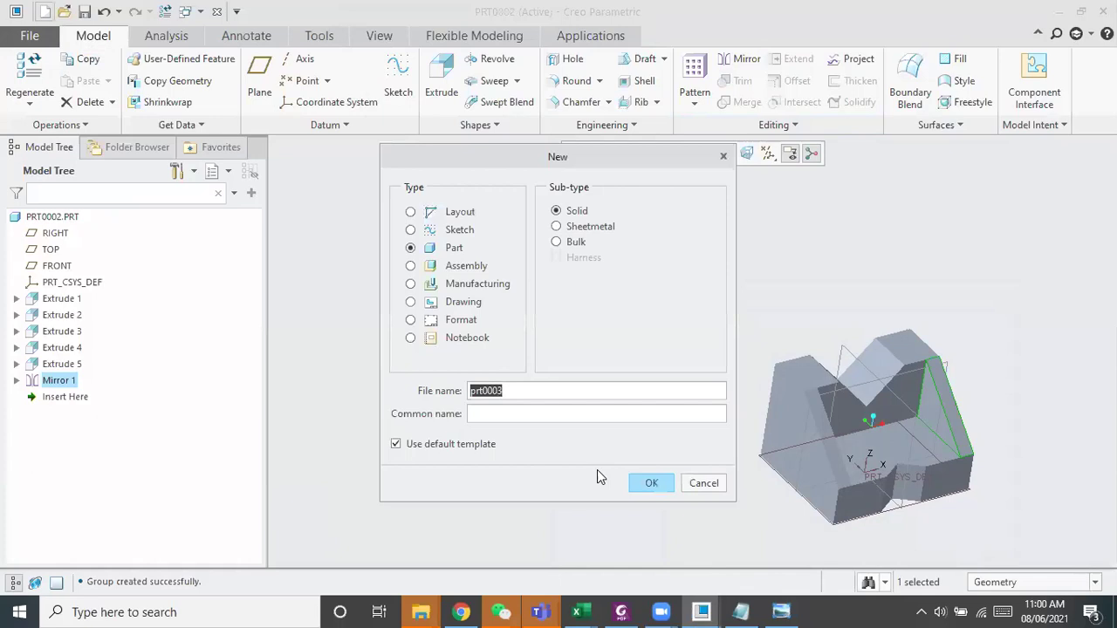
click(650, 483)
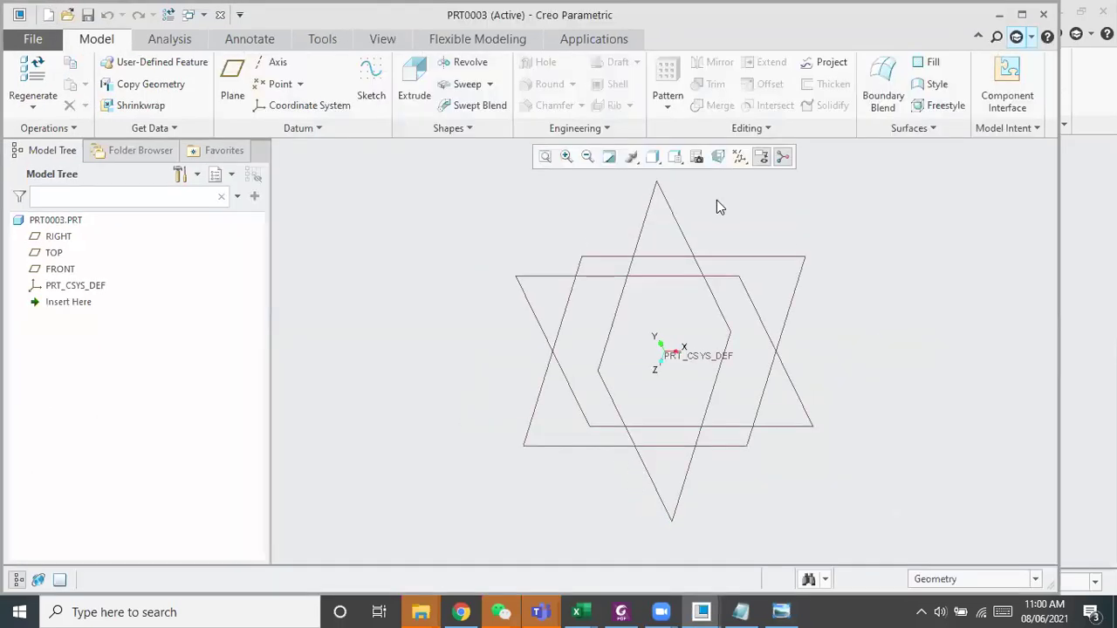
Sketch a closed wedge profile on the TOP plane from the origin, about 245 long, 46 high at the origin and 154 at the far end
click(765, 260)
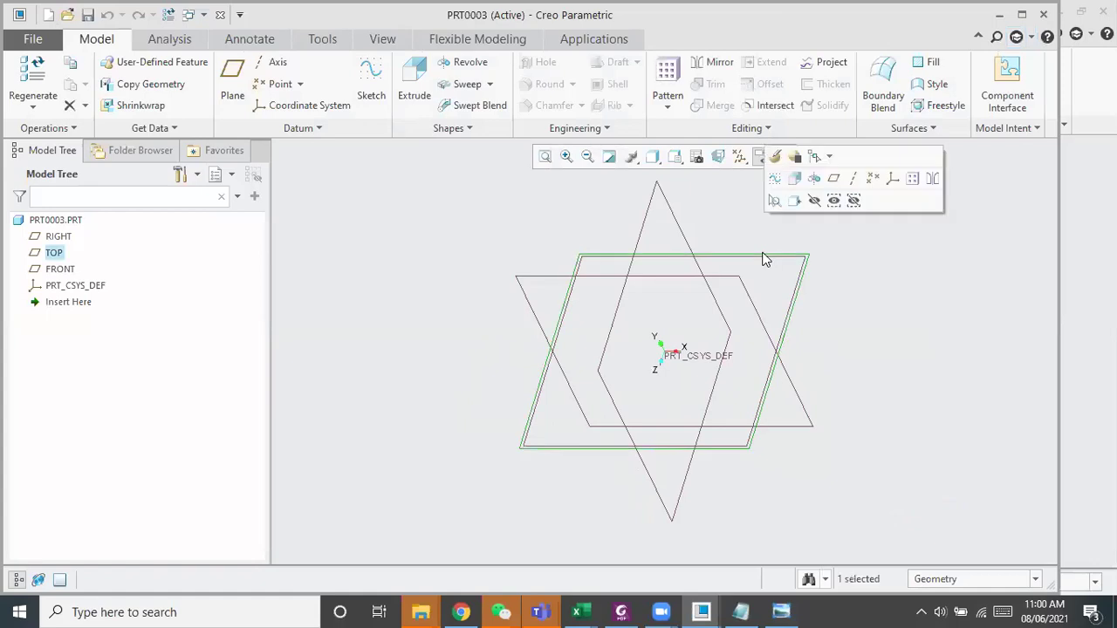
click(421, 110)
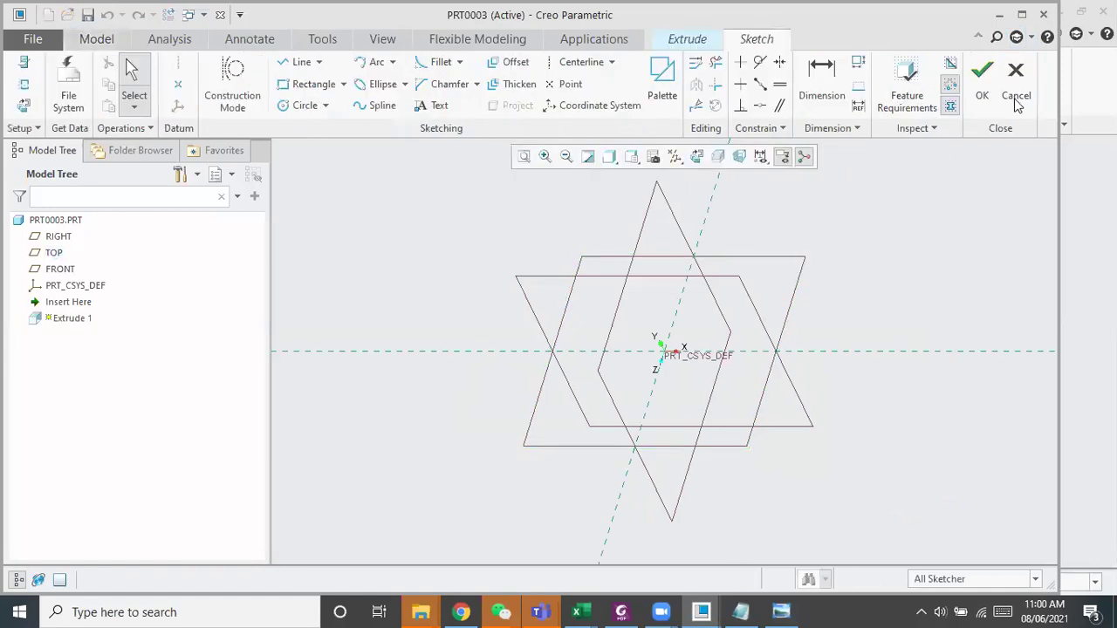
click(697, 157)
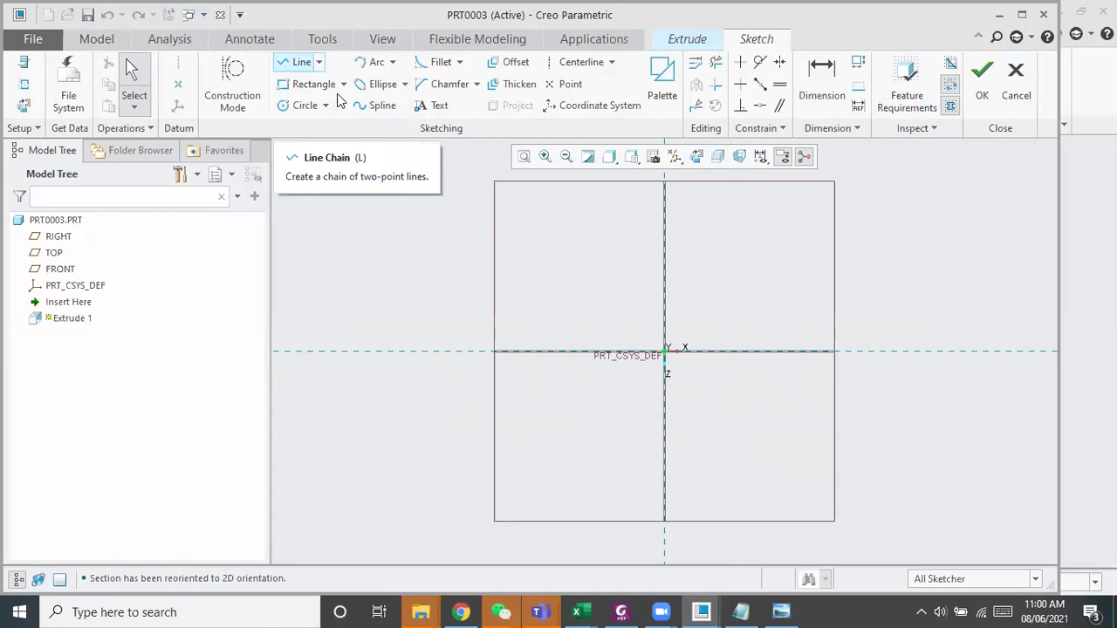
key(l)
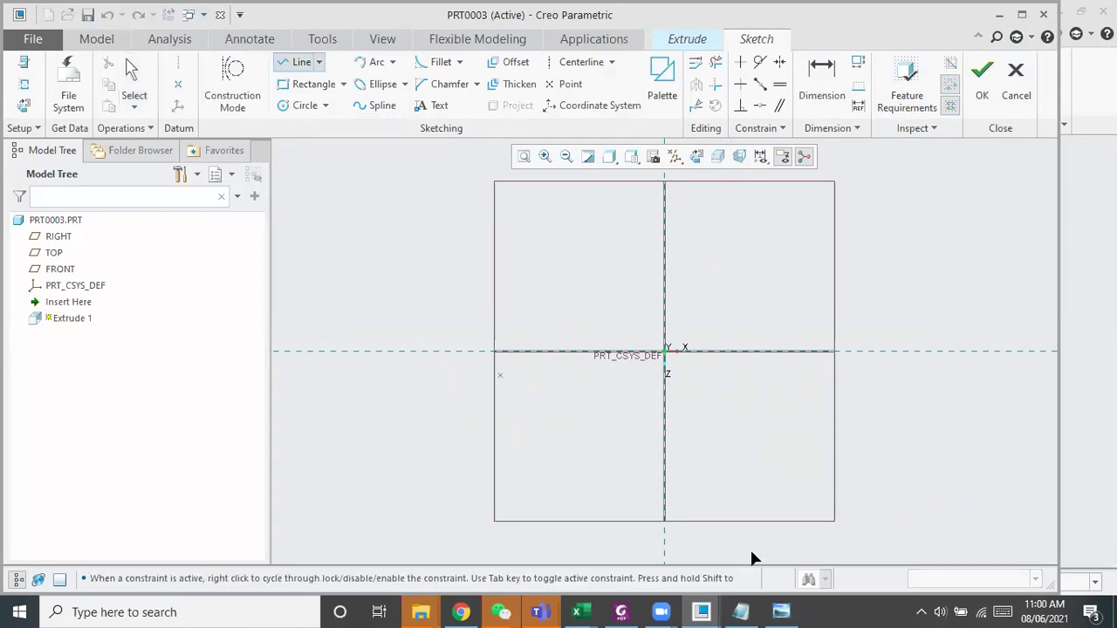
click(663, 320)
click(664, 353)
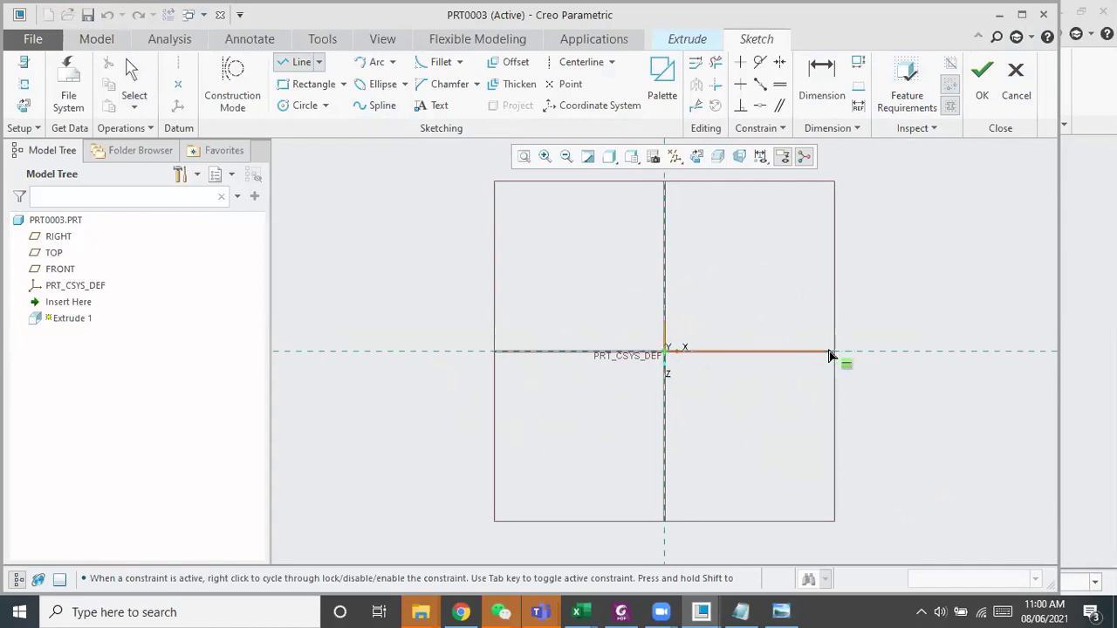
click(828, 251)
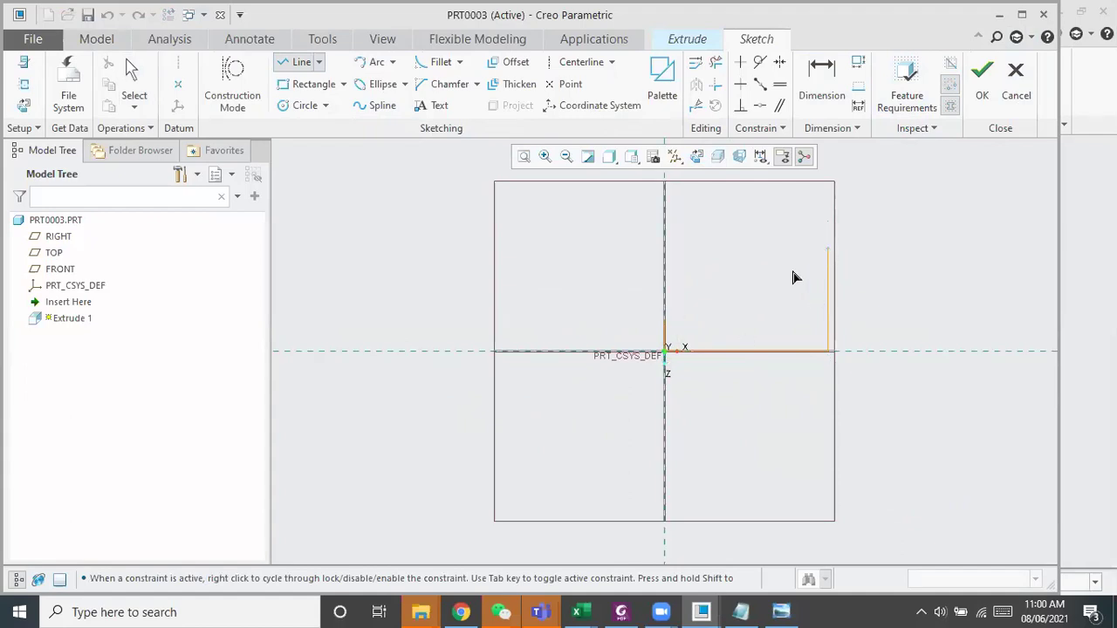
click(664, 321)
middle_click(764, 312)
middle_click(761, 311)
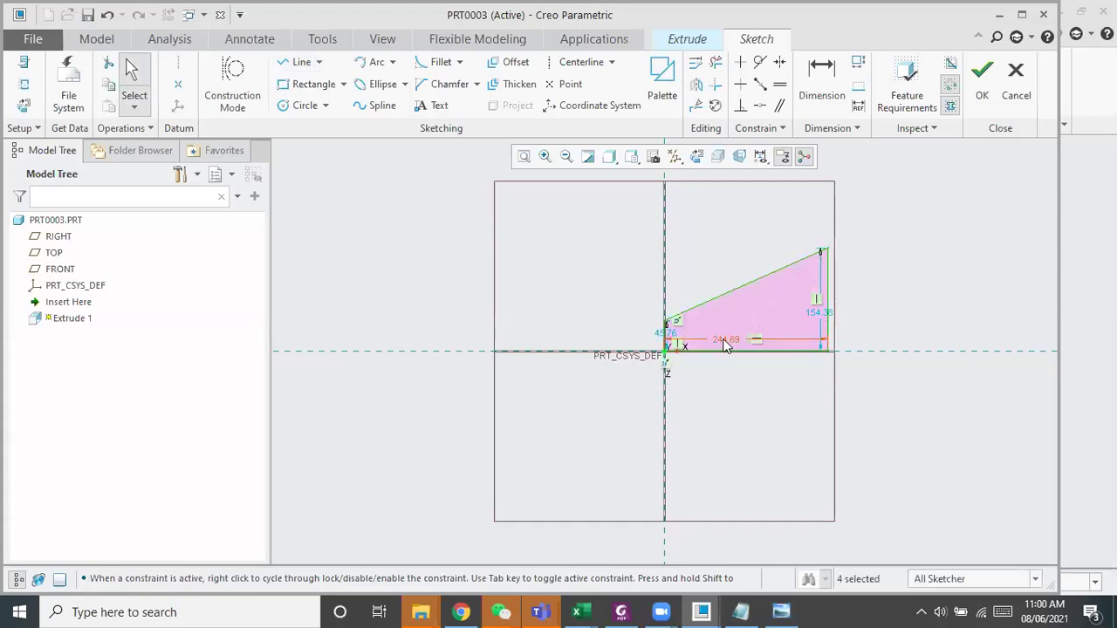
Set the wedge profile's short side to 12, its base length to 75 and its tall side to 50
double_click(661, 336)
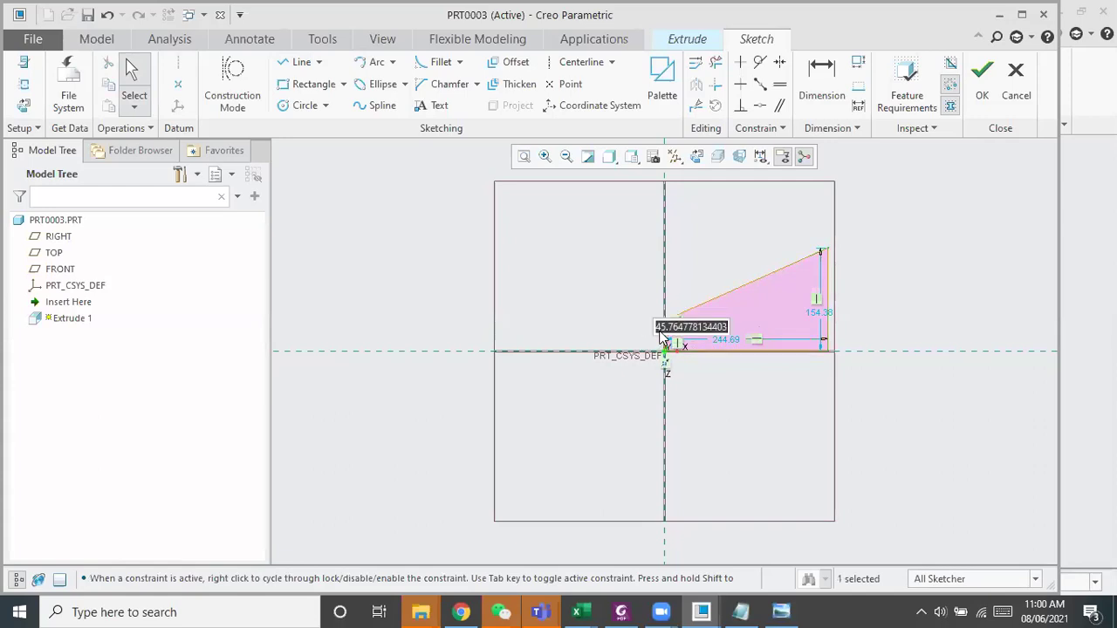
text(12)
key(Return)
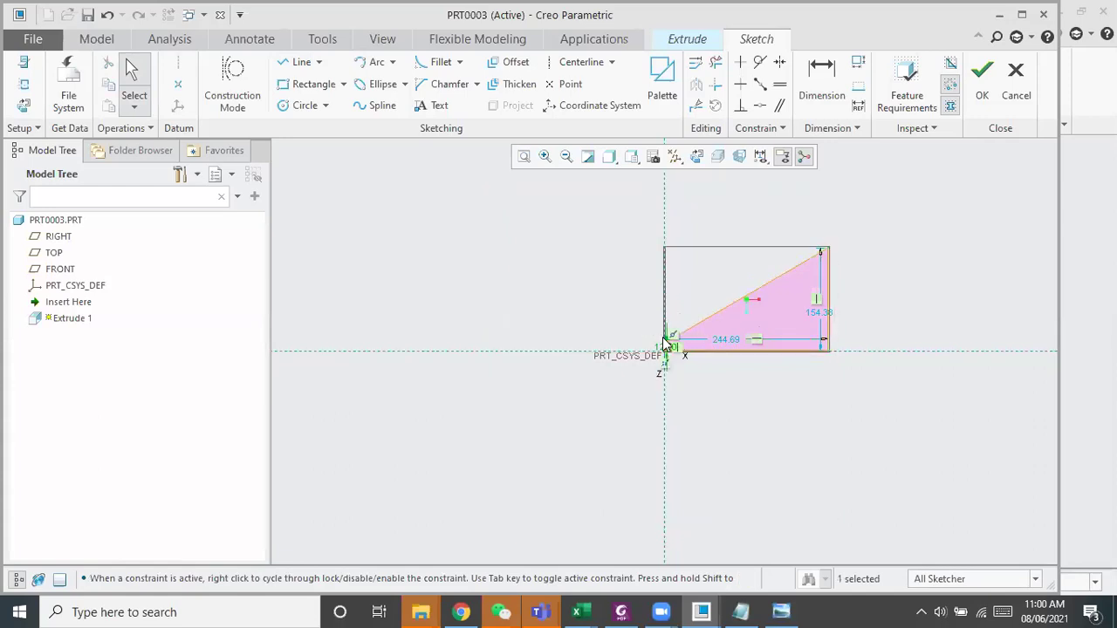
double_click(730, 338)
text(75)
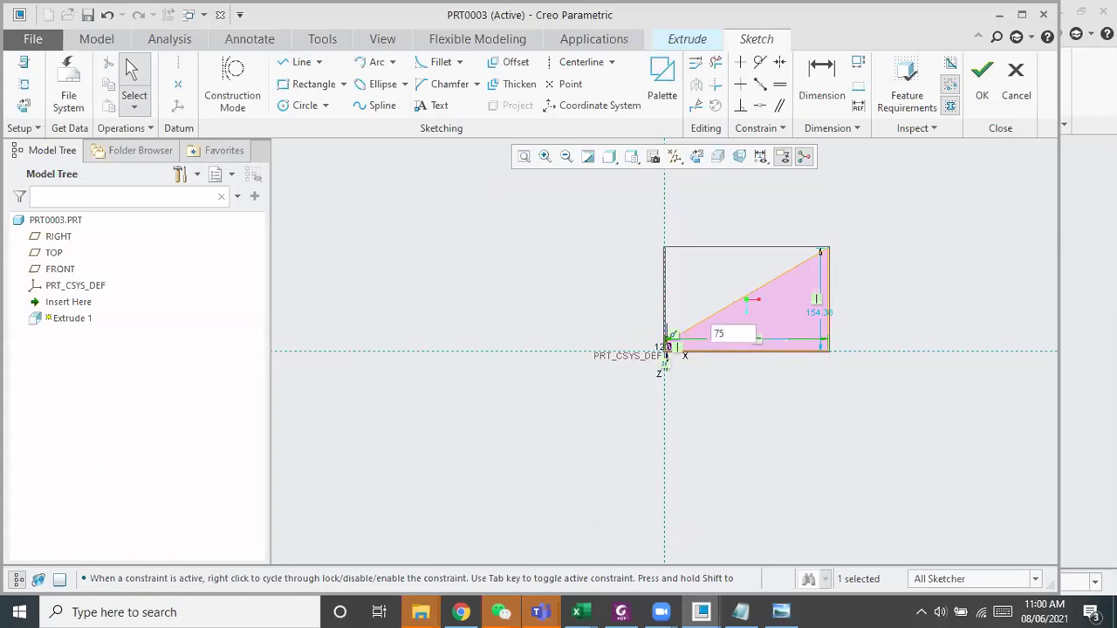
key(Return)
double_click(706, 316)
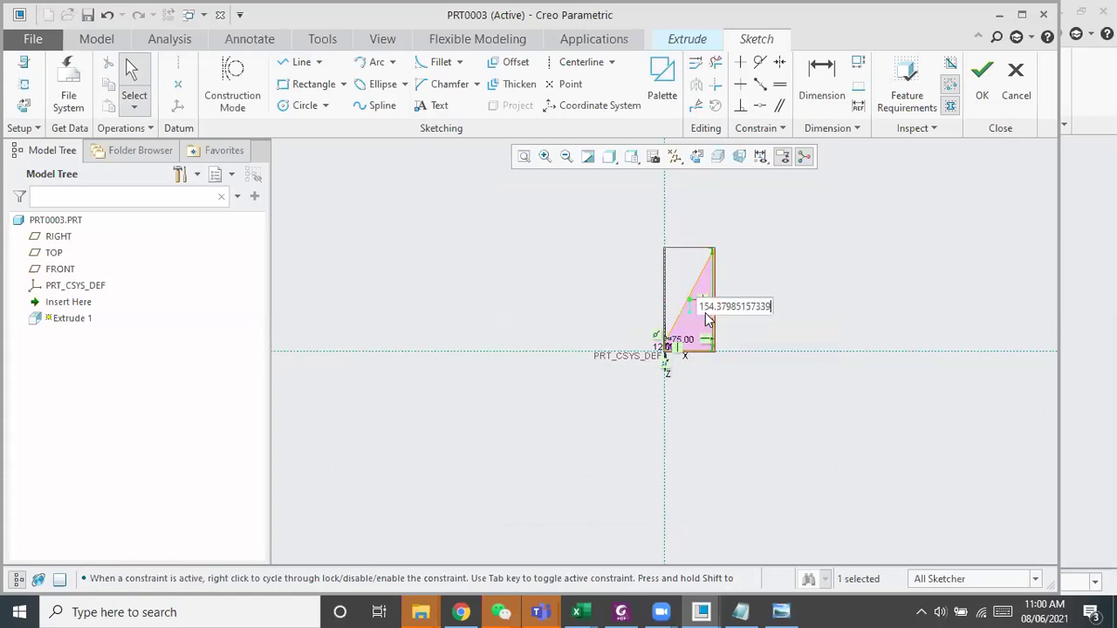
text(50)
key(Return)
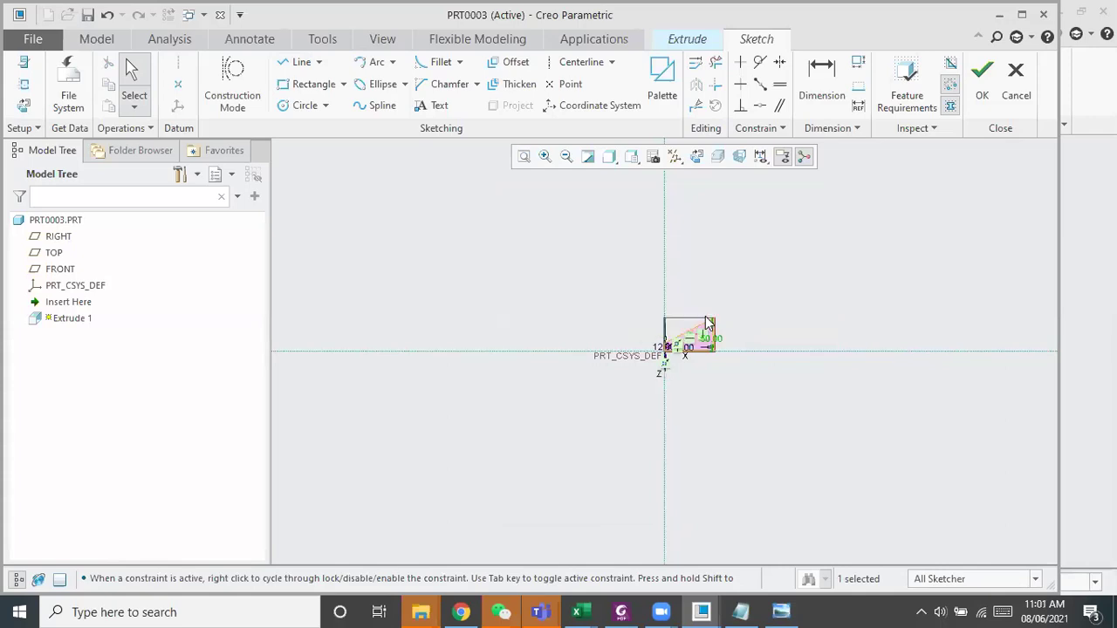
scroll(677, 334, down, 6)
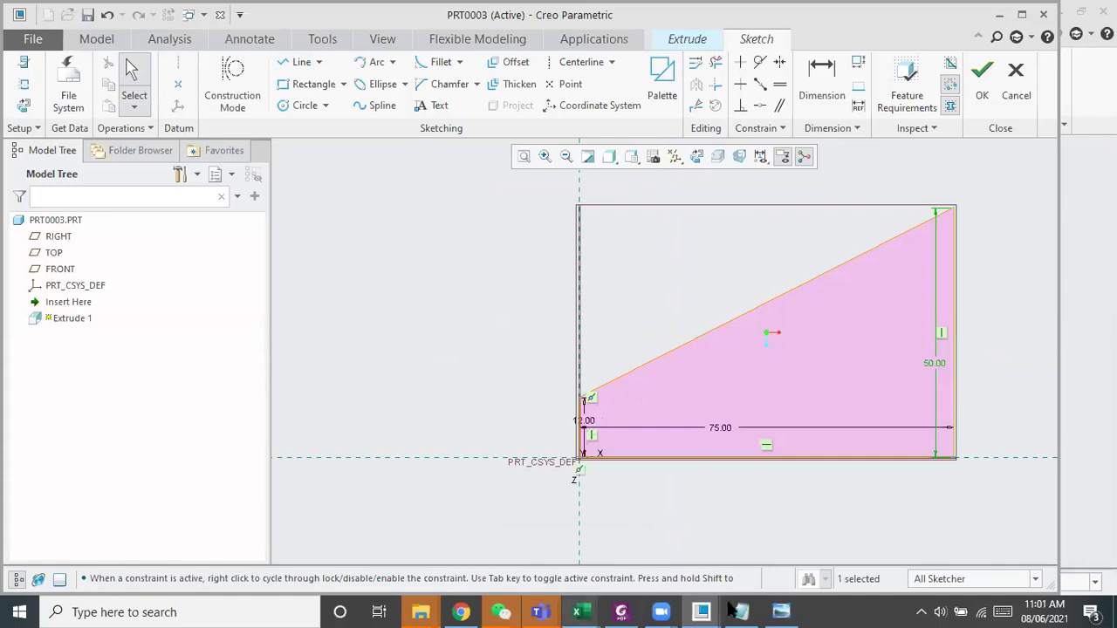
Check the dimensions in the reference drawing, finish the profile sketch and extrude it 63
click(772, 611)
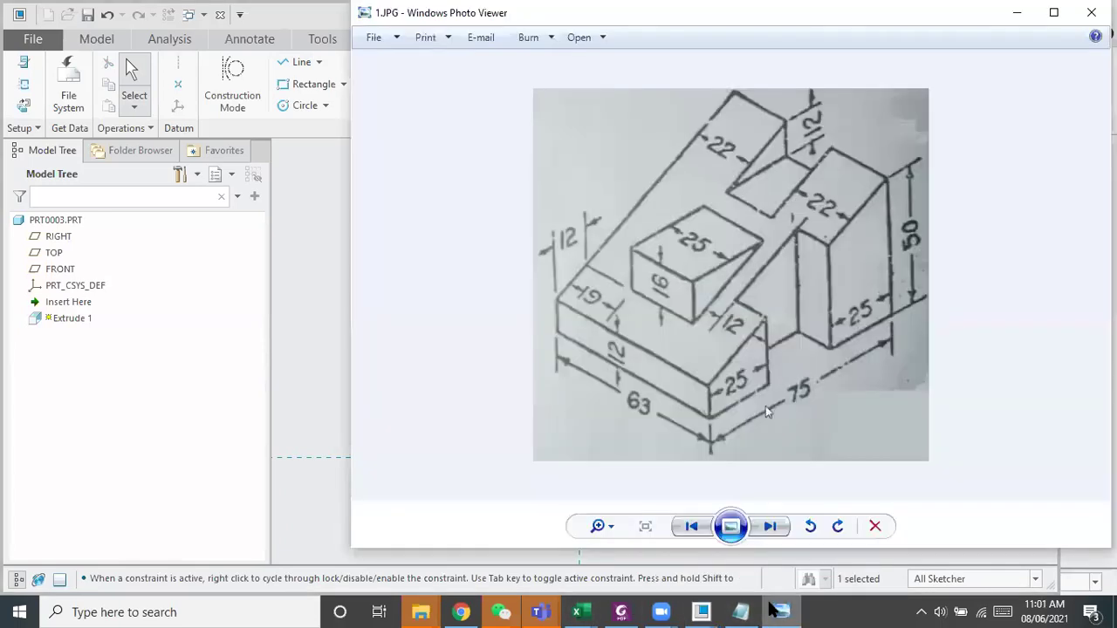
click(778, 611)
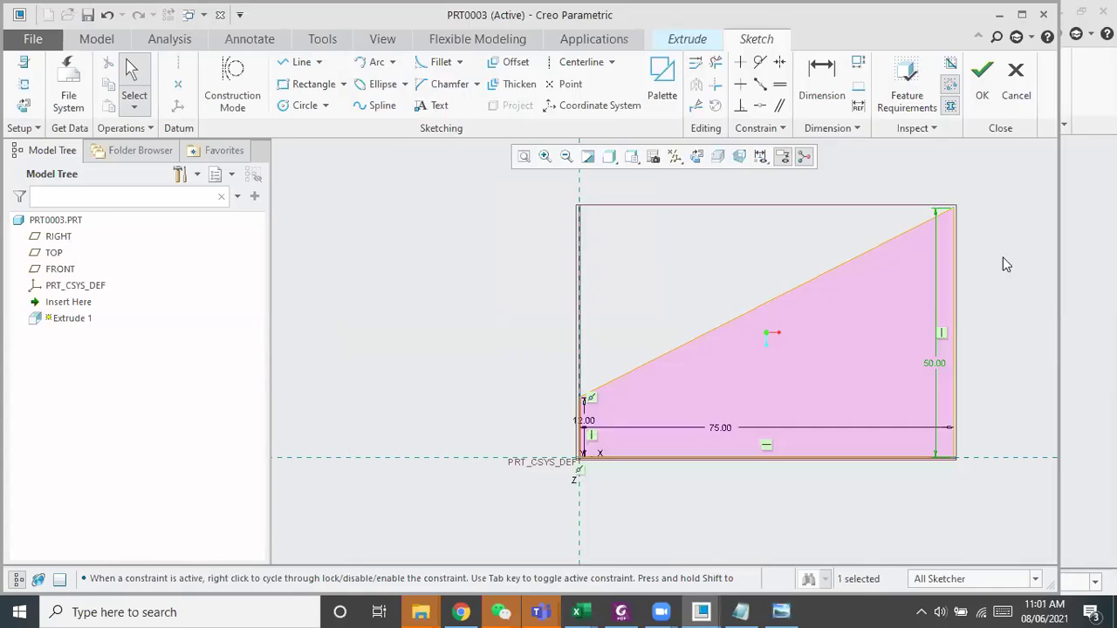
click(981, 77)
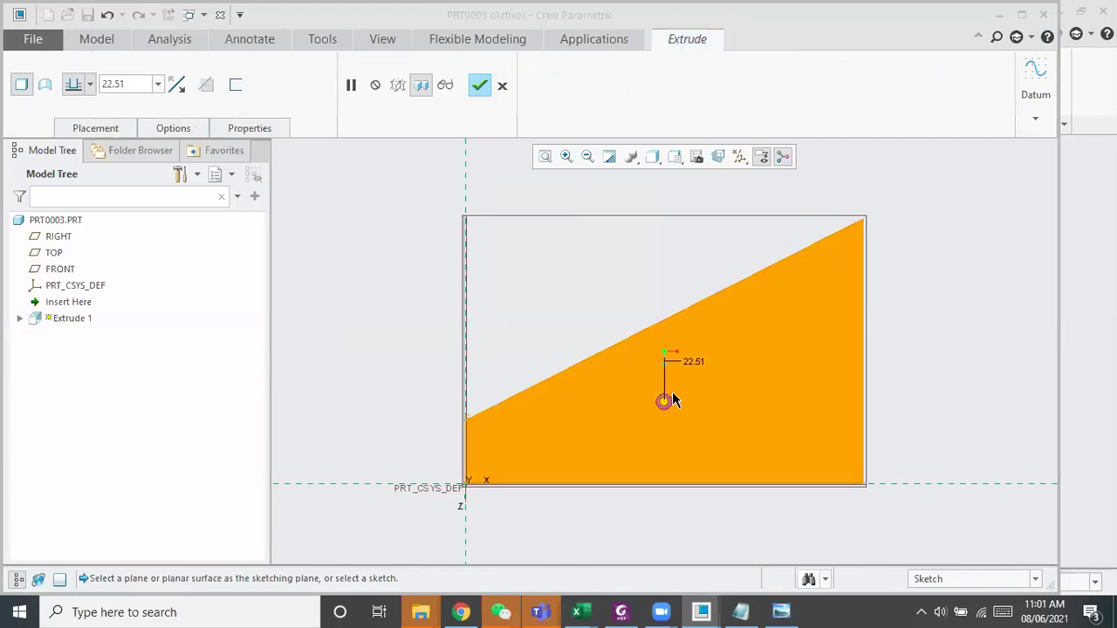
click(780, 612)
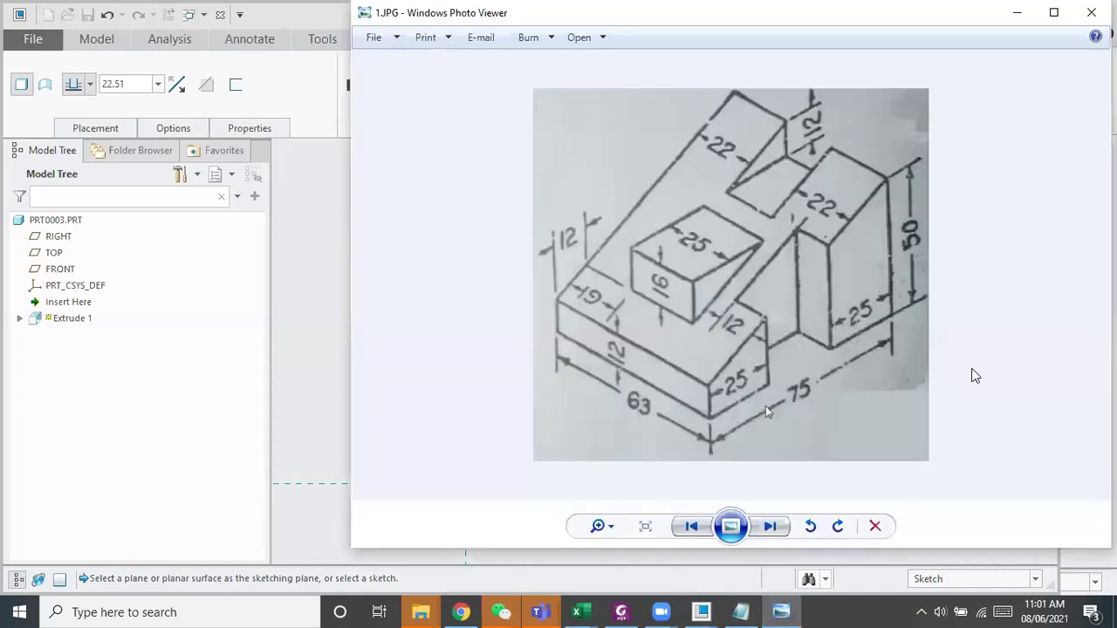
click(1018, 16)
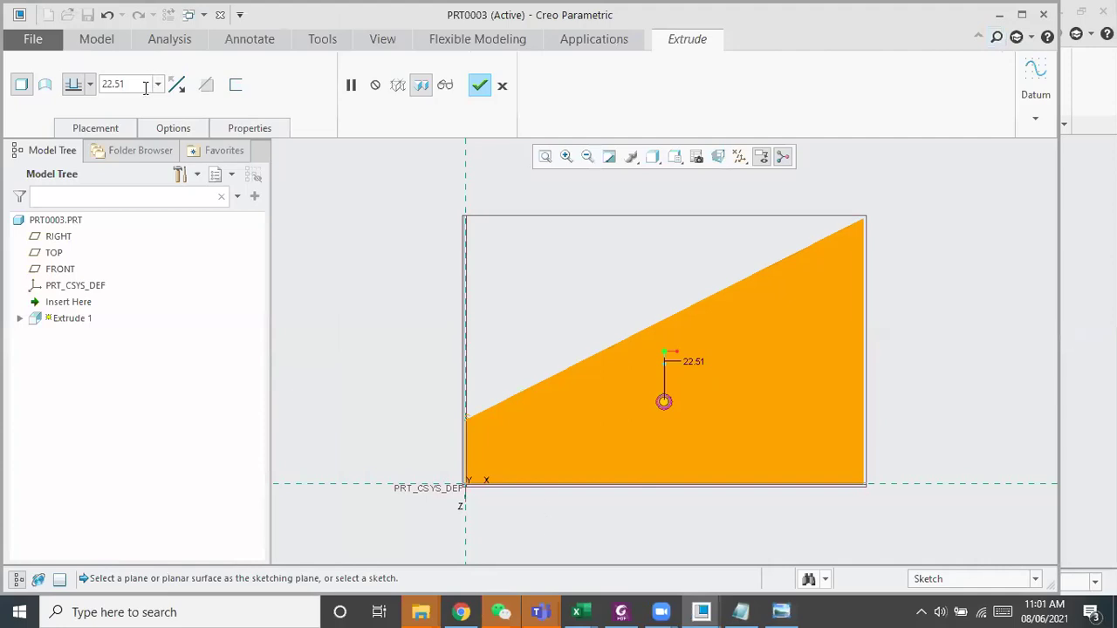
double_click(107, 82)
text(63)
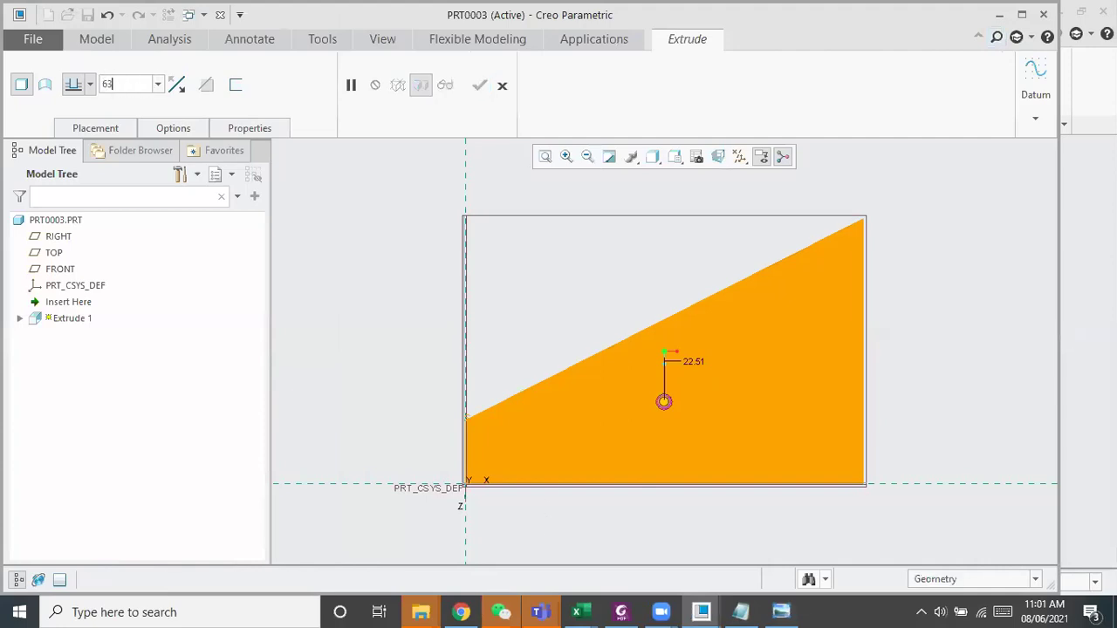
key(Return)
middle_click(375, 360)
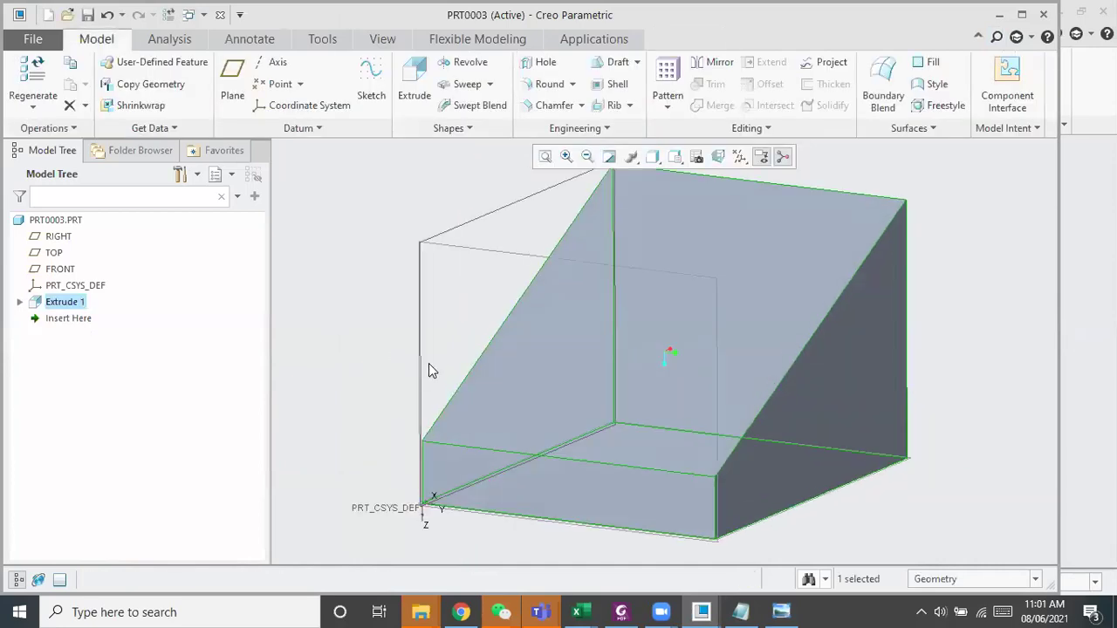
Redefine the wedge extrusion so its 63 depth is symmetric about the sketch plane
click(48, 306)
click(73, 204)
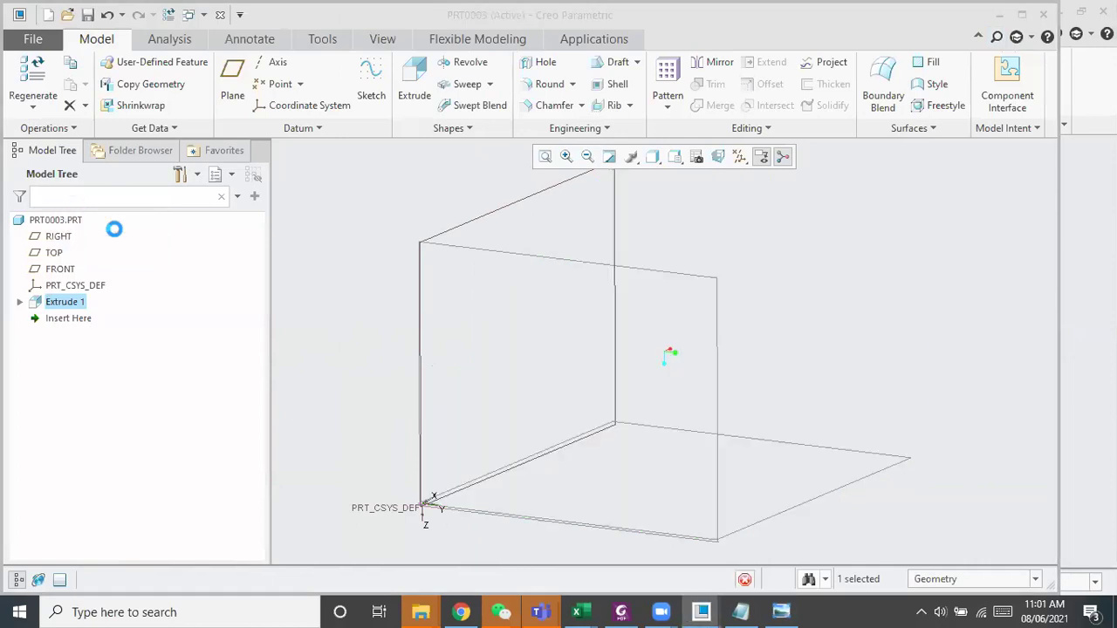
scroll(462, 339, up, 3)
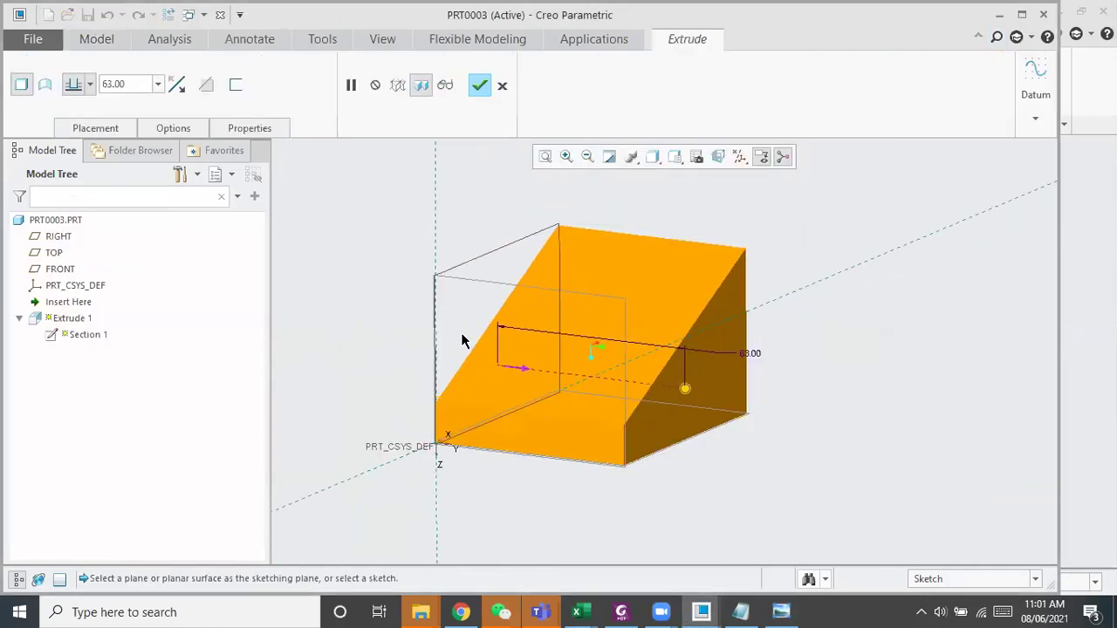
scroll(462, 339, up, 2)
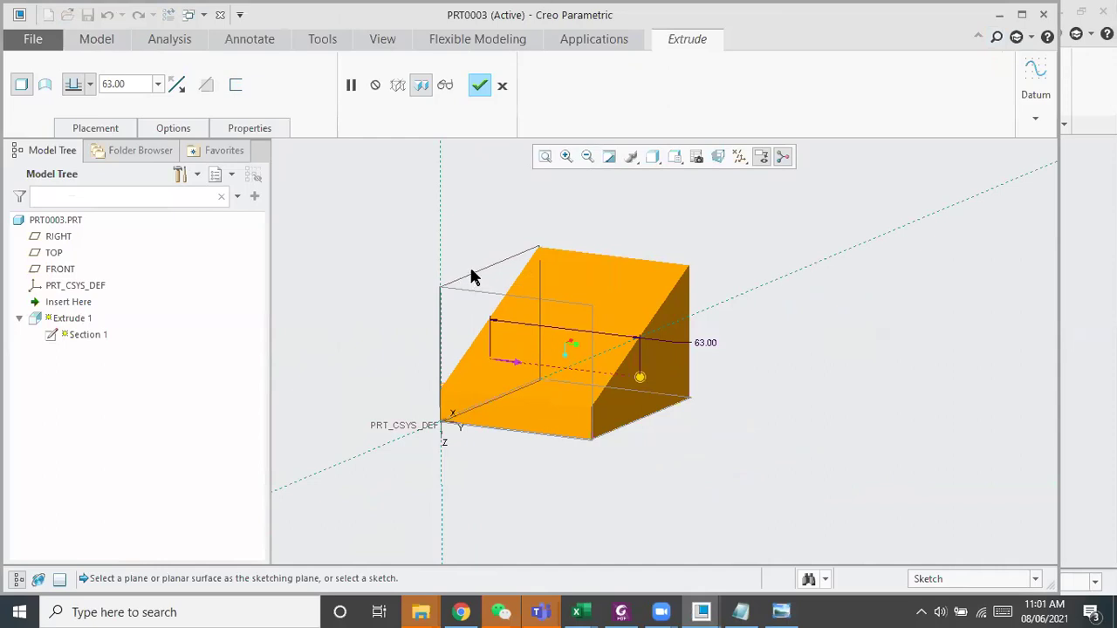
click(90, 85)
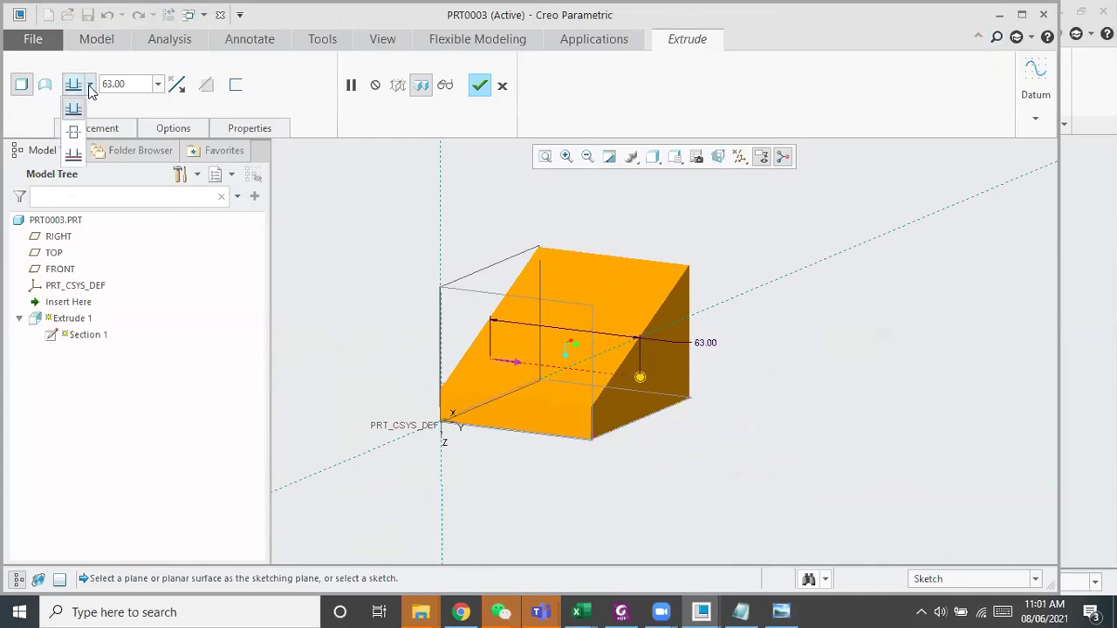
click(75, 134)
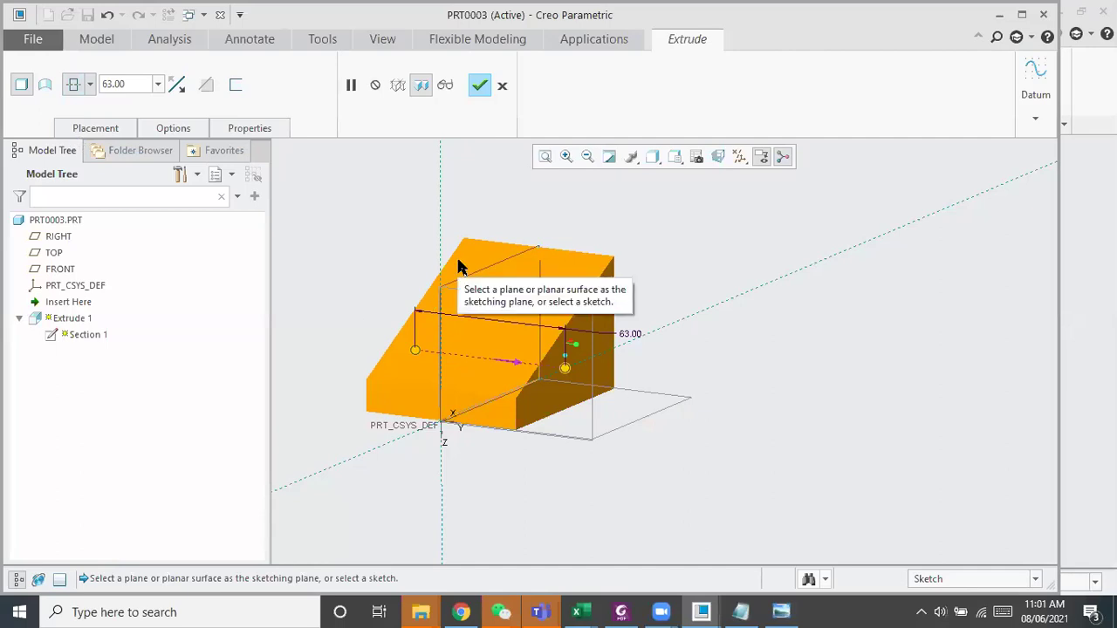
click(479, 85)
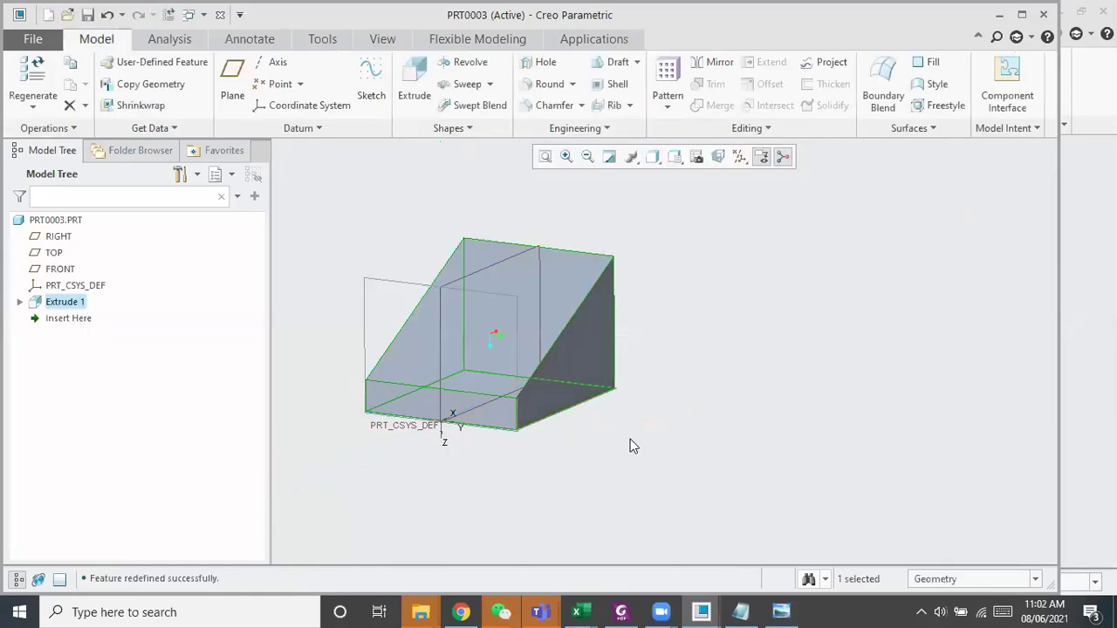
middle_drag(655, 453, 641, 476)
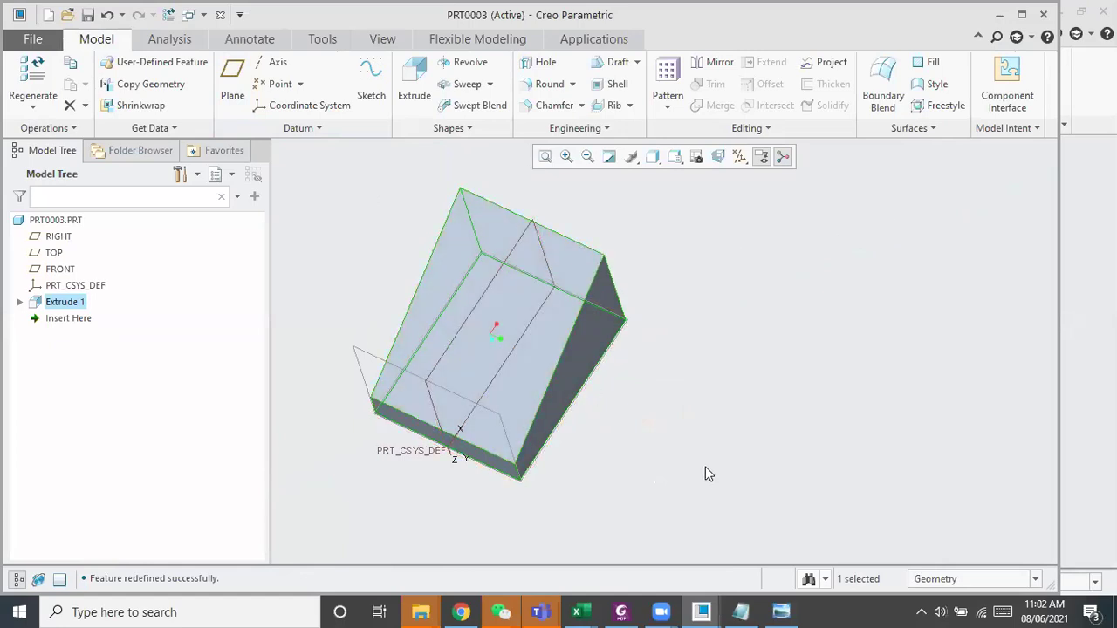
mouse_move(673, 457)
middle_down()
mouse_move(698, 404)
mouse_move(598, 256)
mouse_move(666, 267)
mouse_move(613, 305)
mouse_move(636, 270)
mouse_move(637, 297)
middle_up()
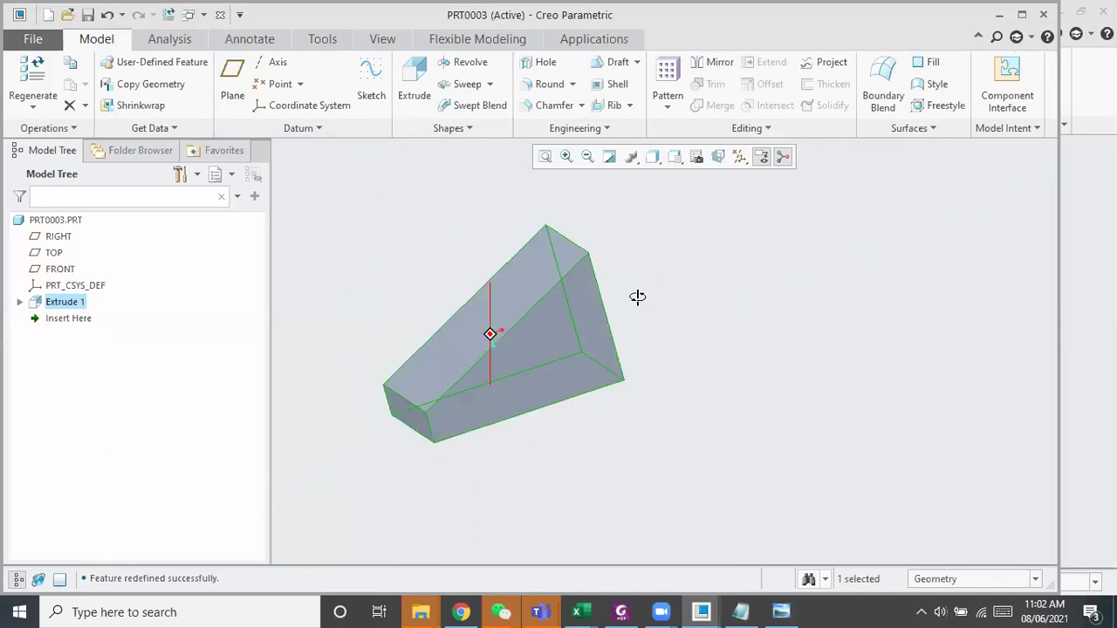
Check the reference drawing, start an extrude sketch on the wedge's 75 x 63 base face and orient it parallel to the screen
click(781, 611)
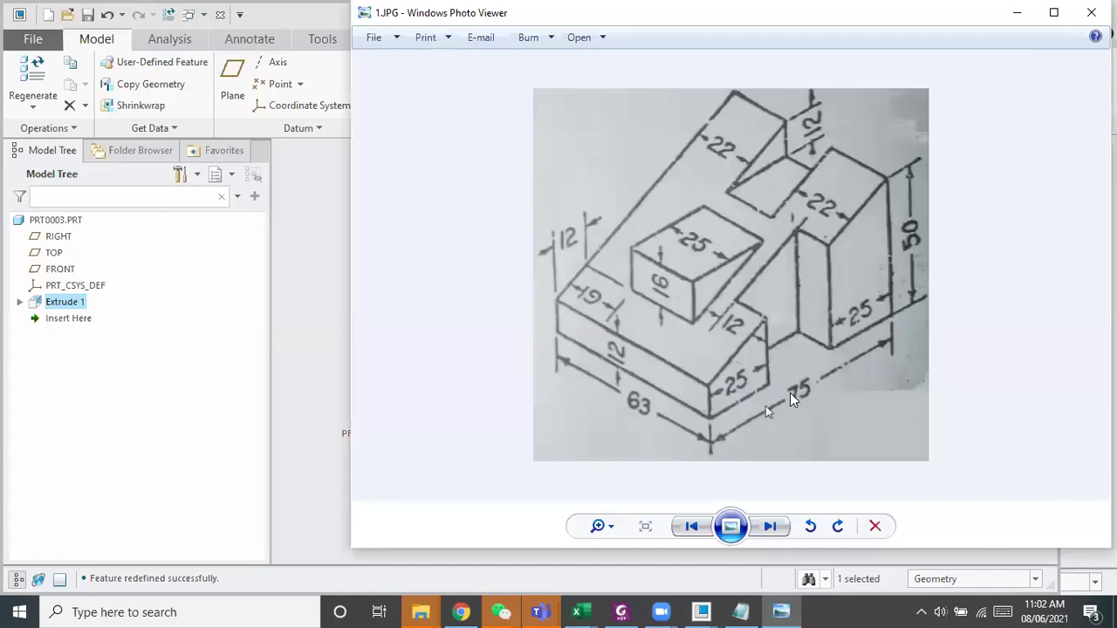
click(1013, 14)
middle_drag(575, 288, 521, 284)
click(521, 284)
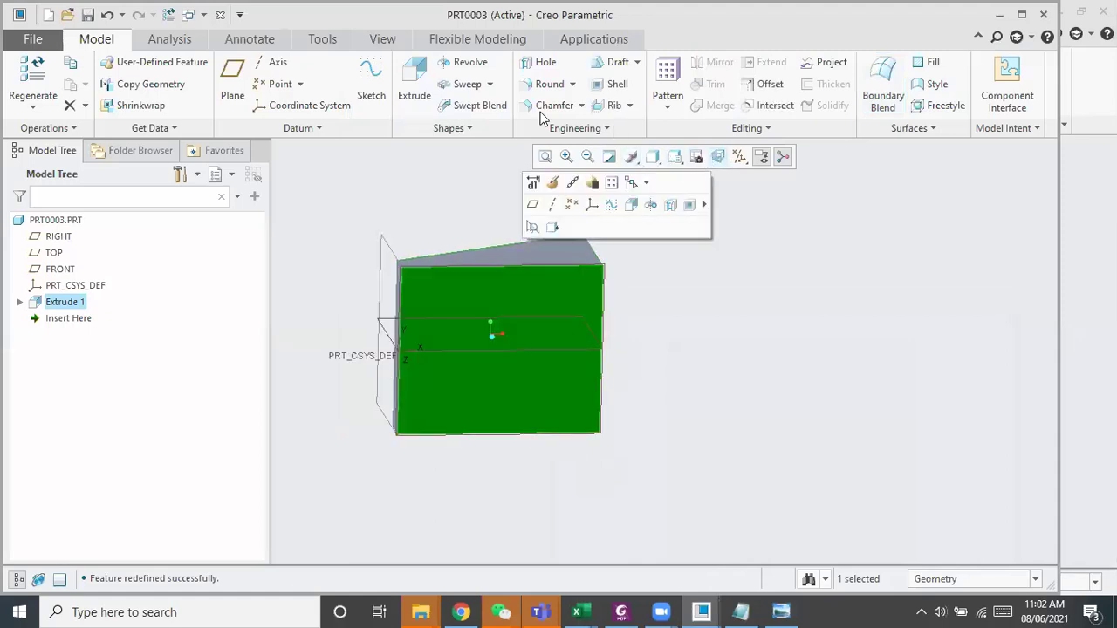
click(414, 83)
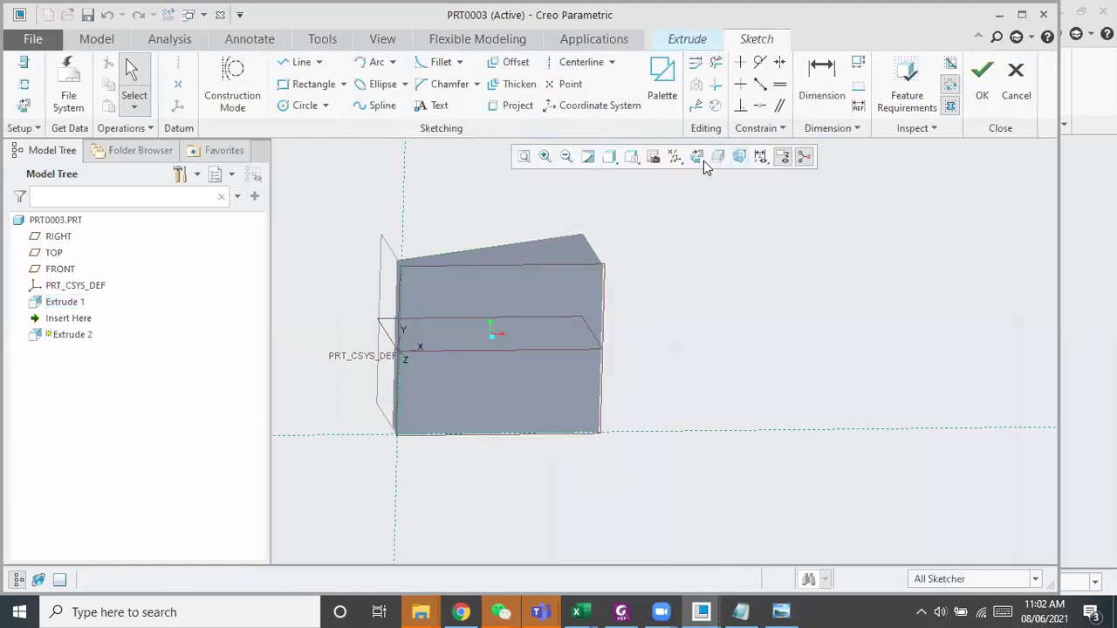
click(697, 157)
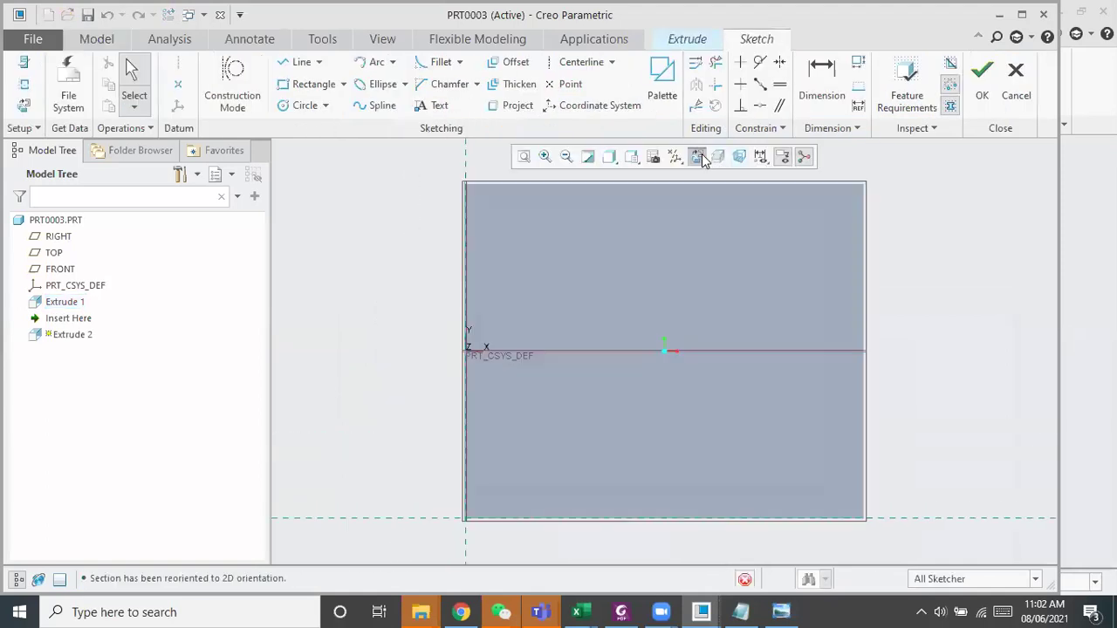
Add the base face's upper long edge and its tall-end edge as sketch references
click(24, 85)
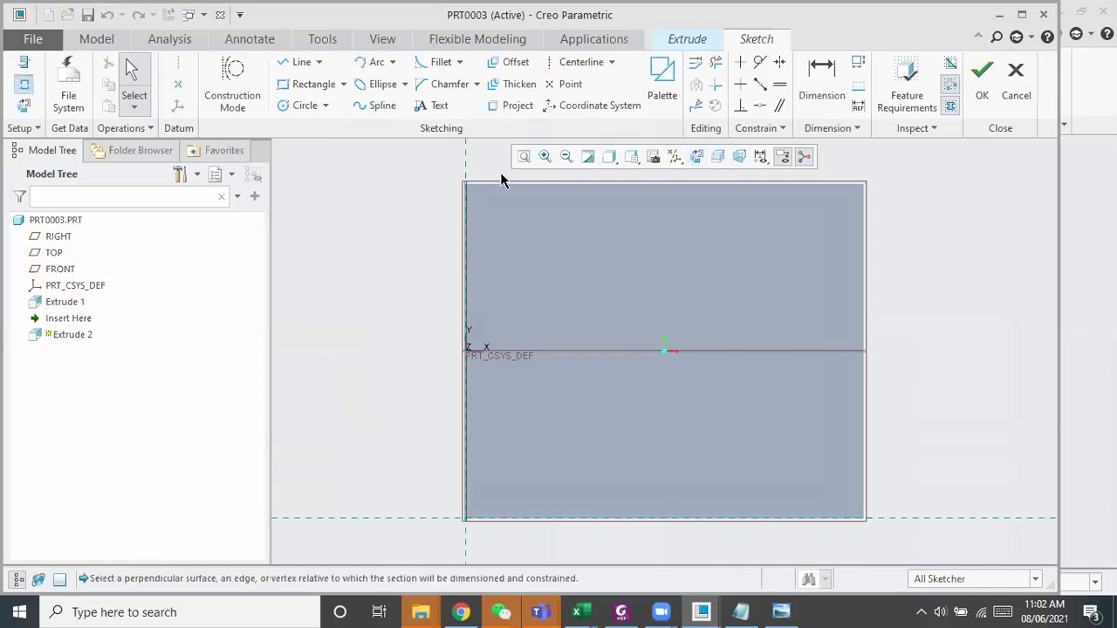
click(639, 182)
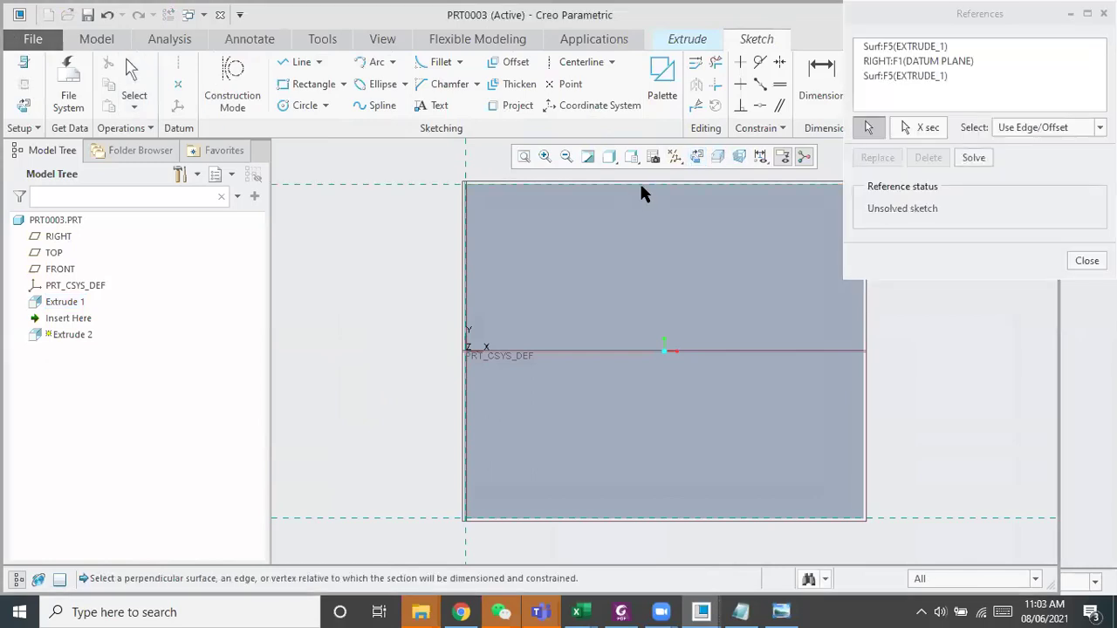
click(863, 314)
click(1085, 261)
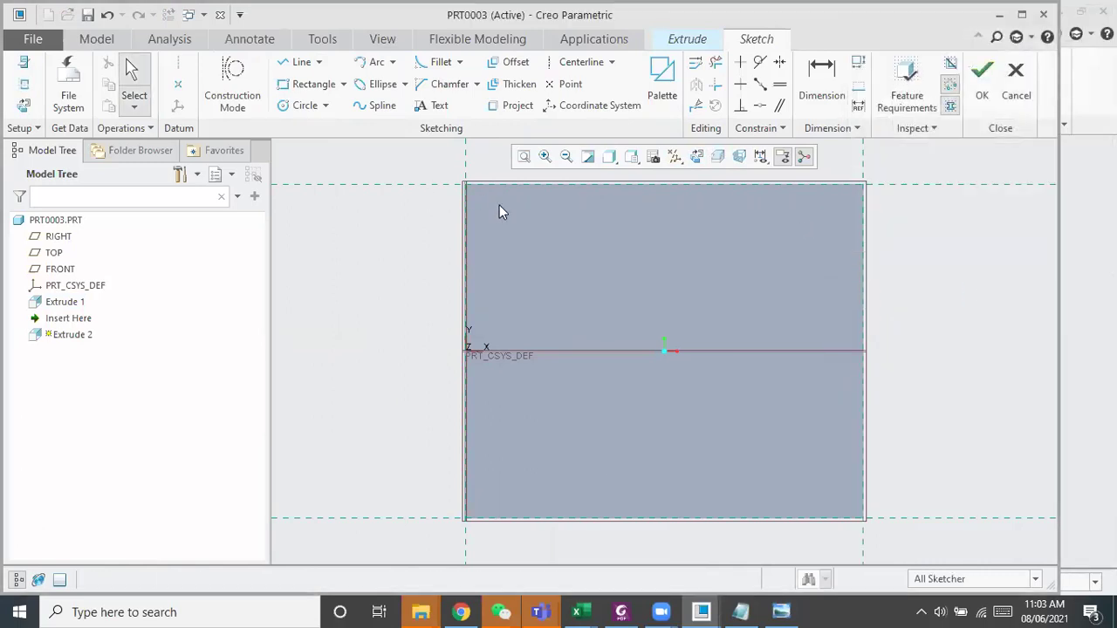
Check the notch in the reference drawing and sketch a corner rectangle about 35 x 10 along the upper long edge, about 19 from the tall end
click(788, 606)
click(787, 609)
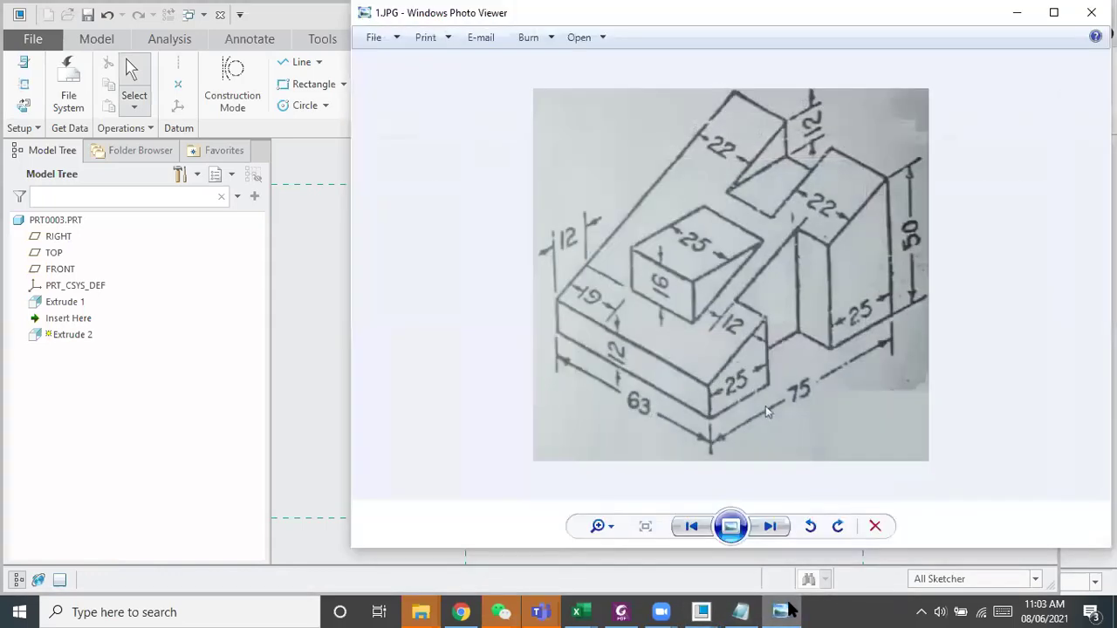
click(783, 610)
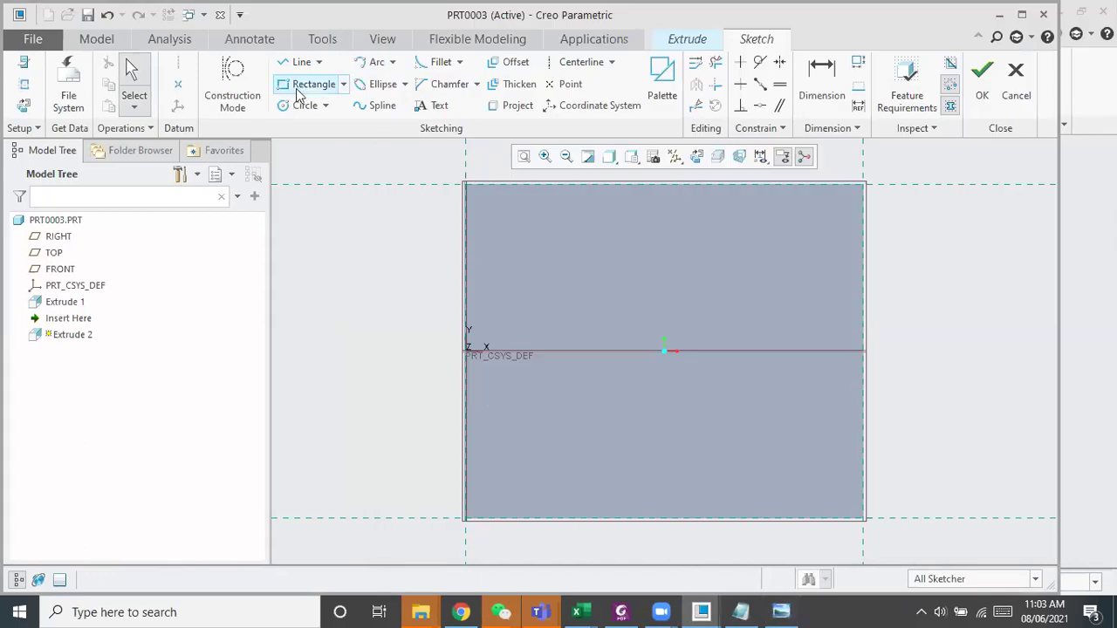
click(345, 85)
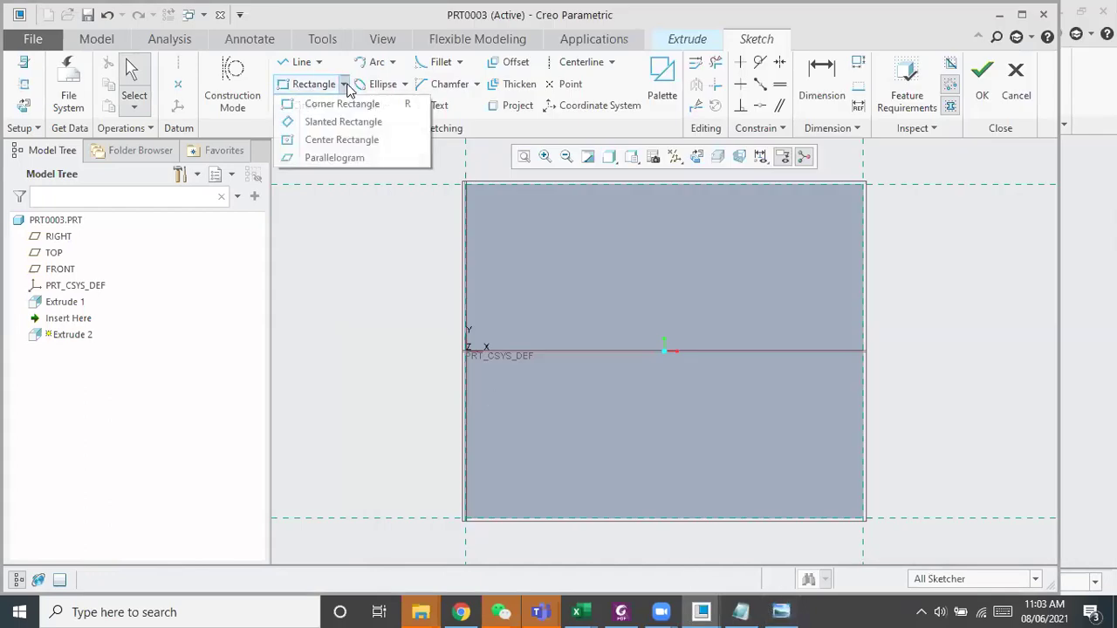
click(345, 102)
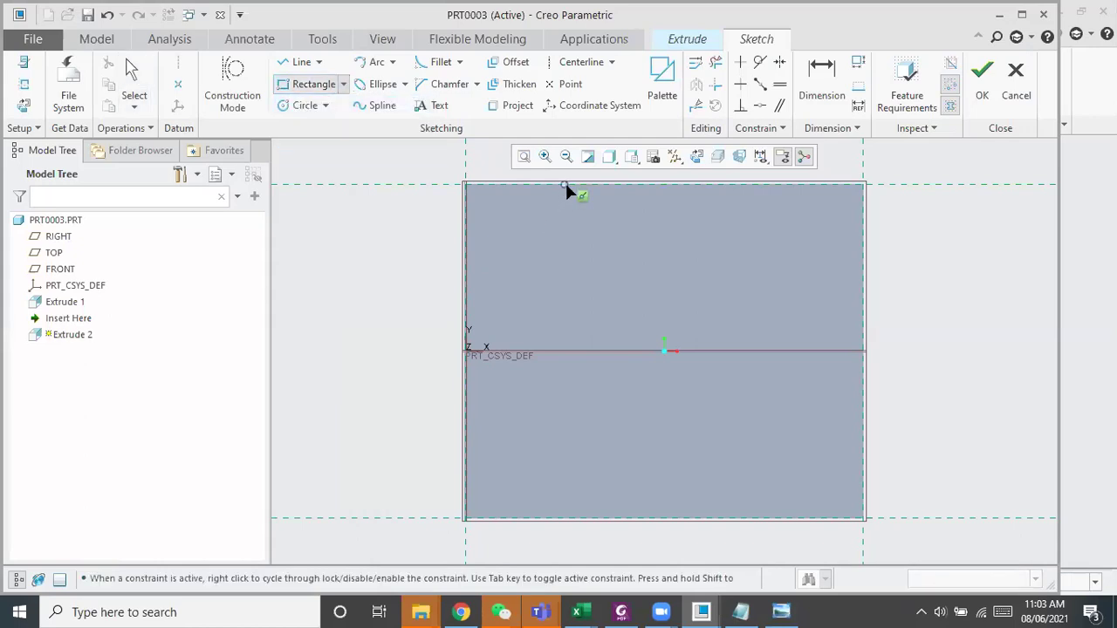
click(574, 186)
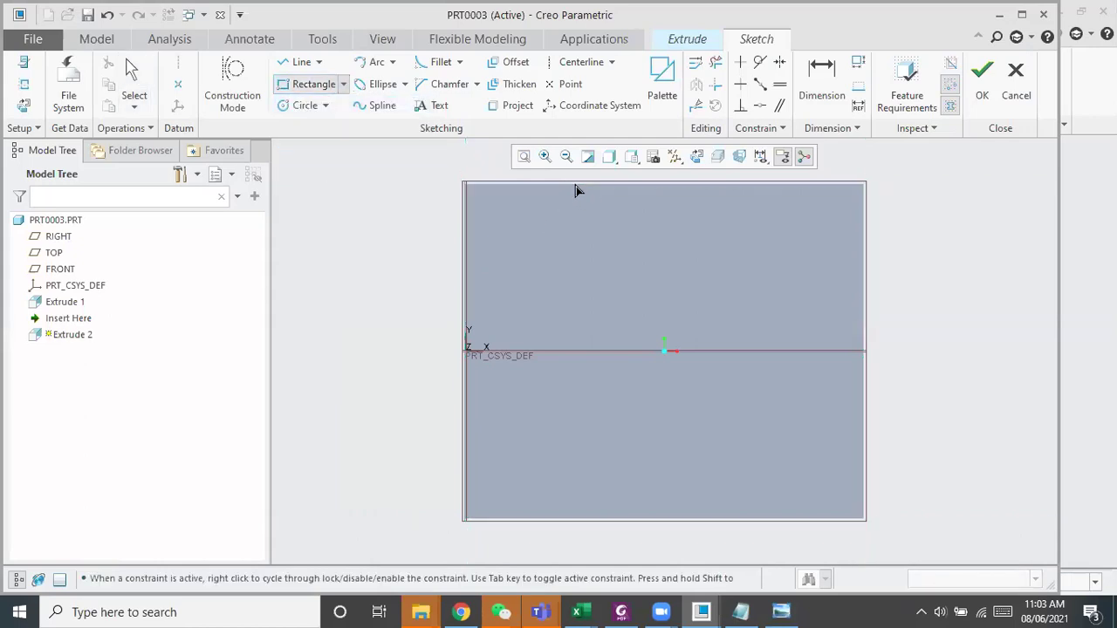
click(763, 239)
middle_click(784, 284)
Check the reference drawing, then set the notch rectangle's depth to 12 and its distance from the tall end to 25
click(780, 612)
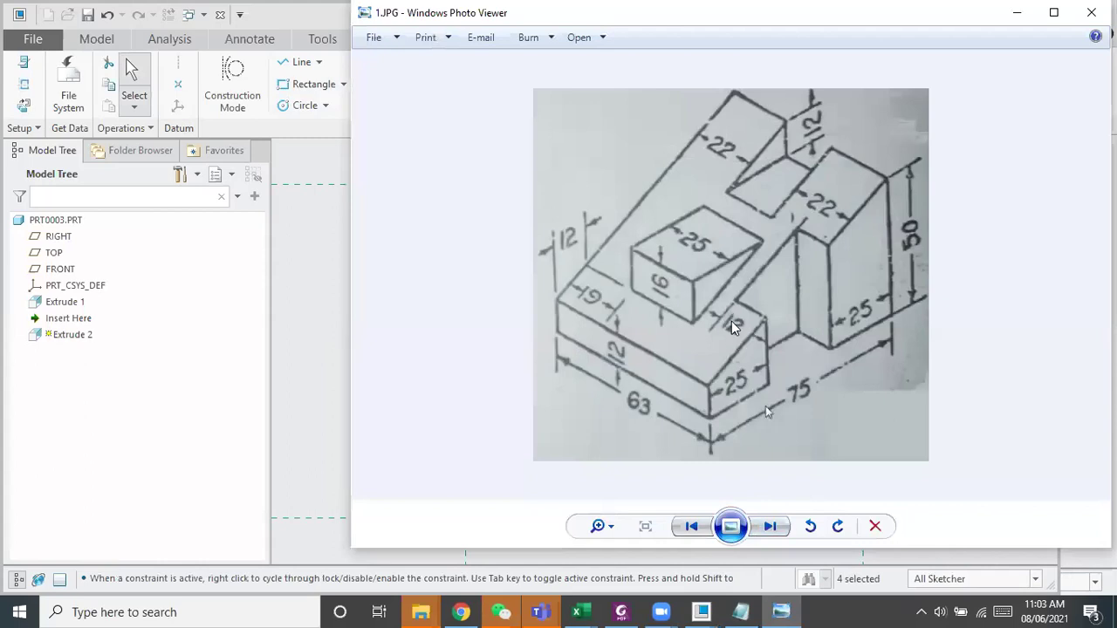
click(1021, 12)
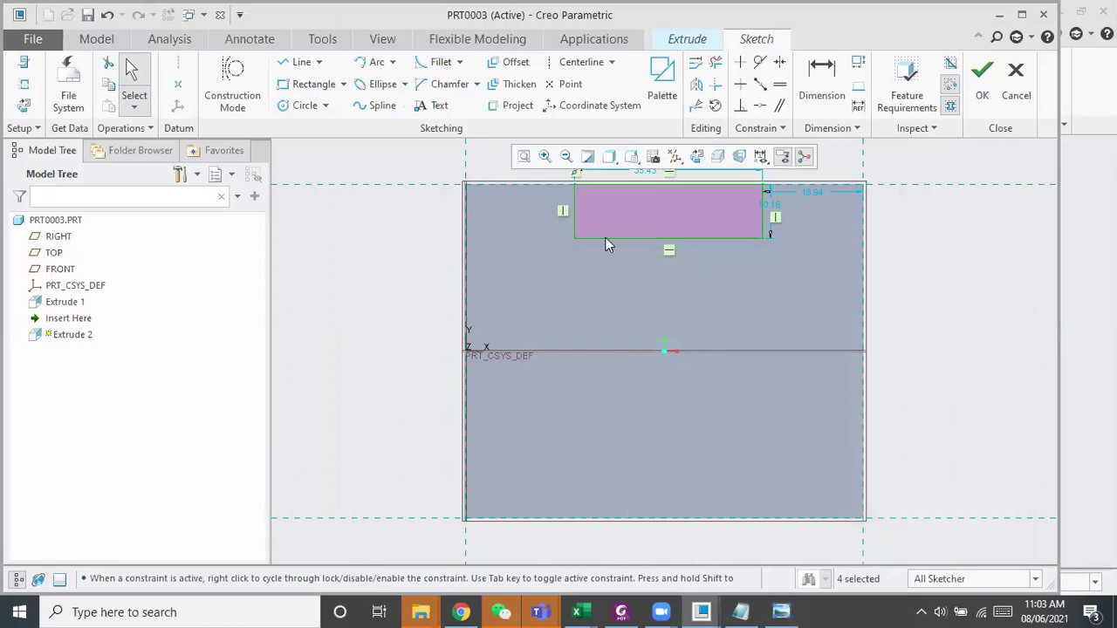
scroll(611, 212, up, 3)
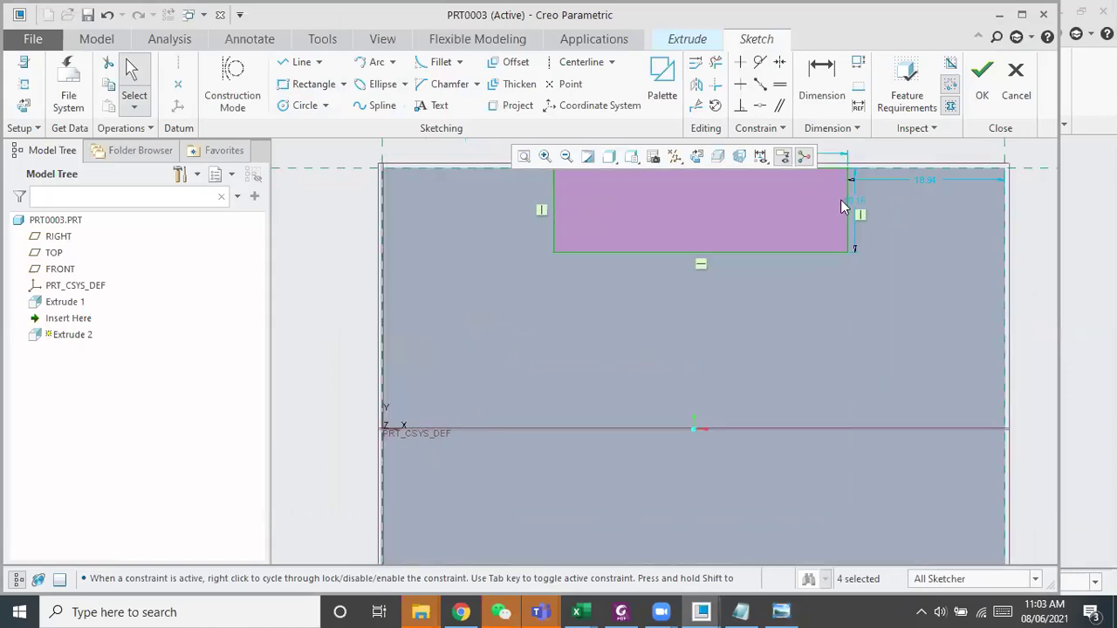
click(849, 200)
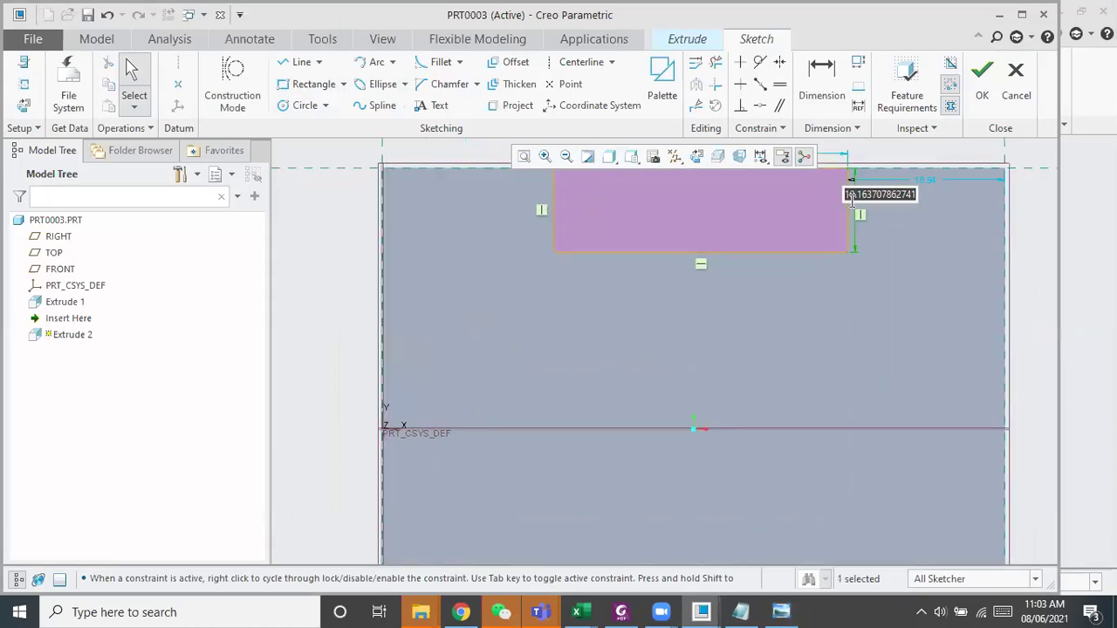
text(12)
key(Return)
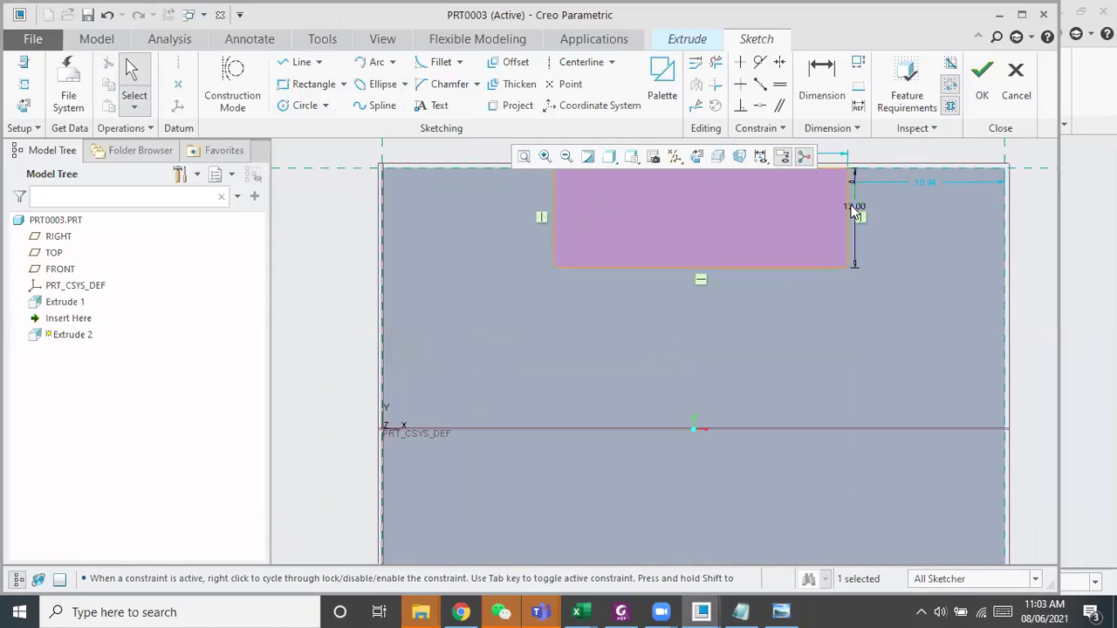
double_click(923, 183)
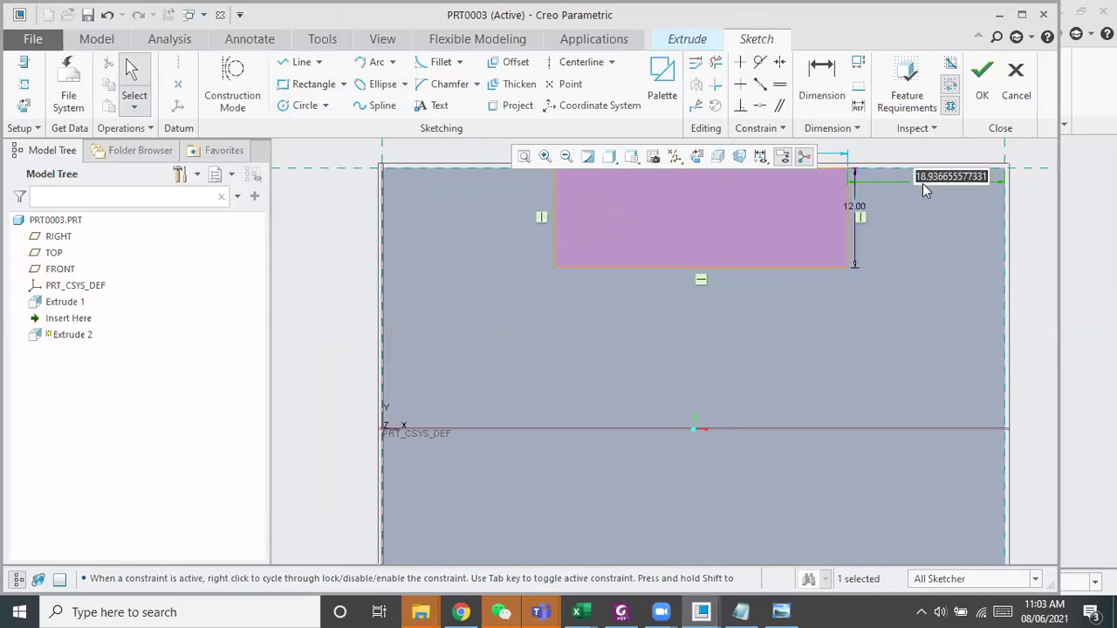
text(25)
key(Return)
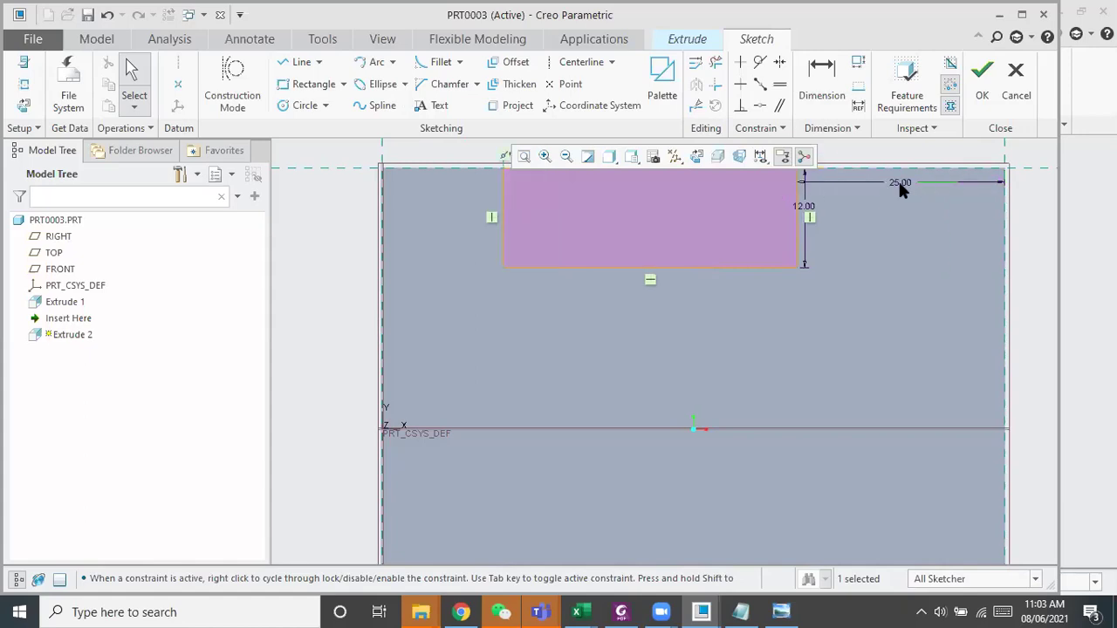
Dimension the distance from the notch rectangle's other side to the wedge's short end as 25
click(824, 71)
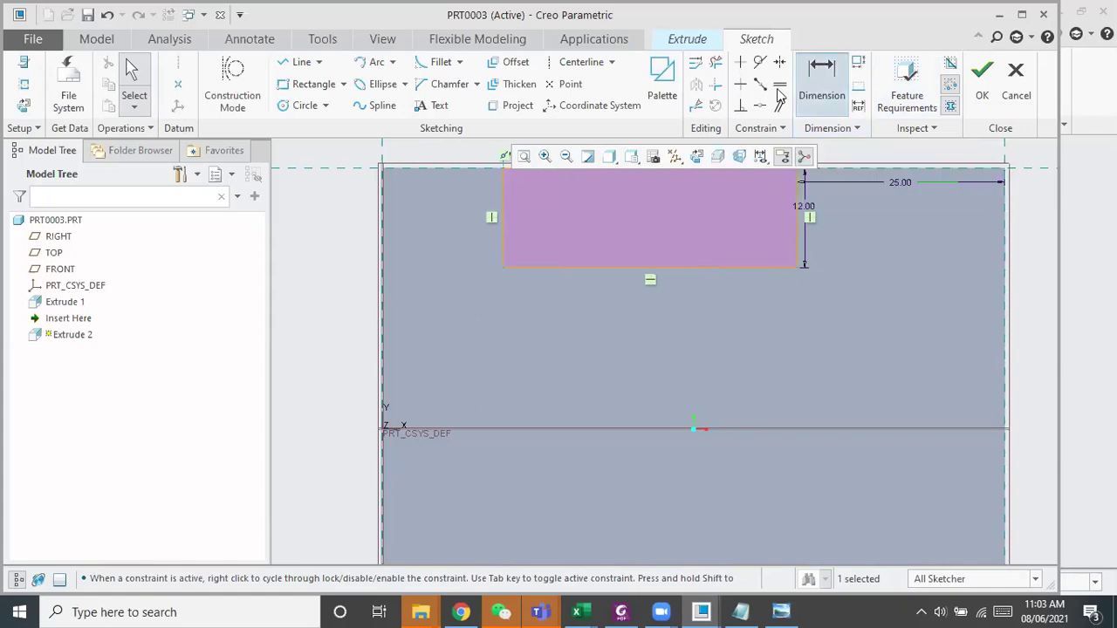
click(504, 221)
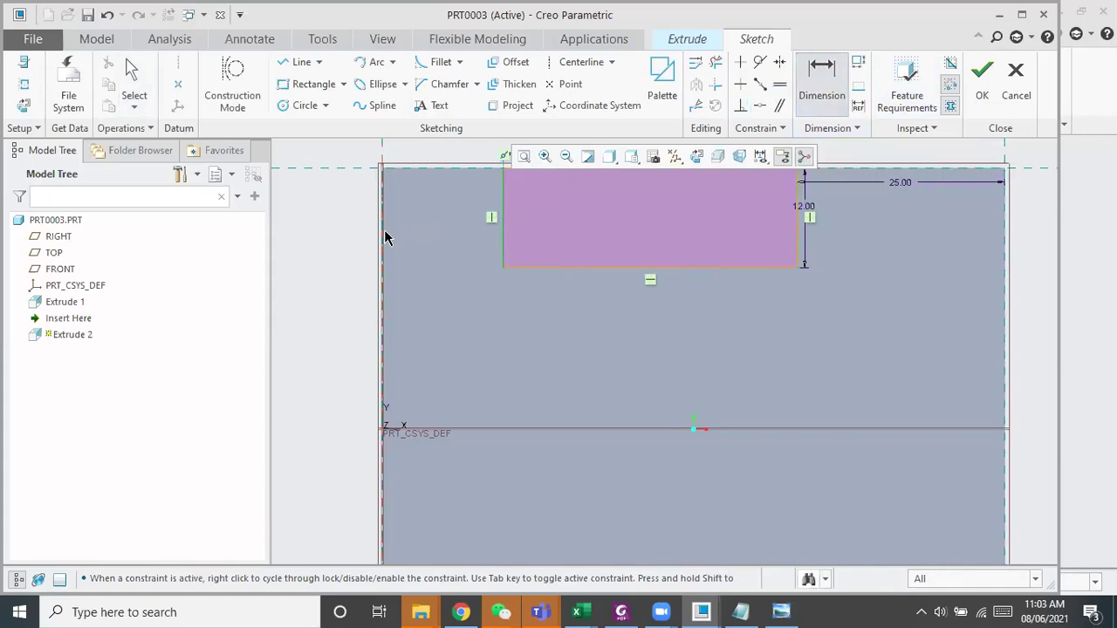
middle_click(441, 224)
text(2)
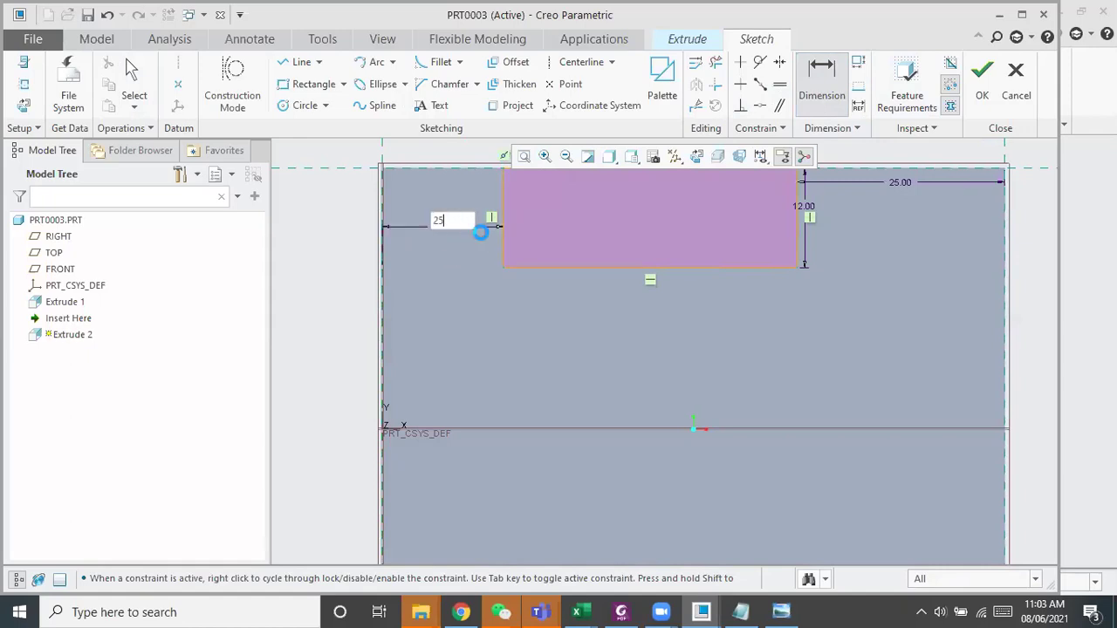
text(5)
key(Return)
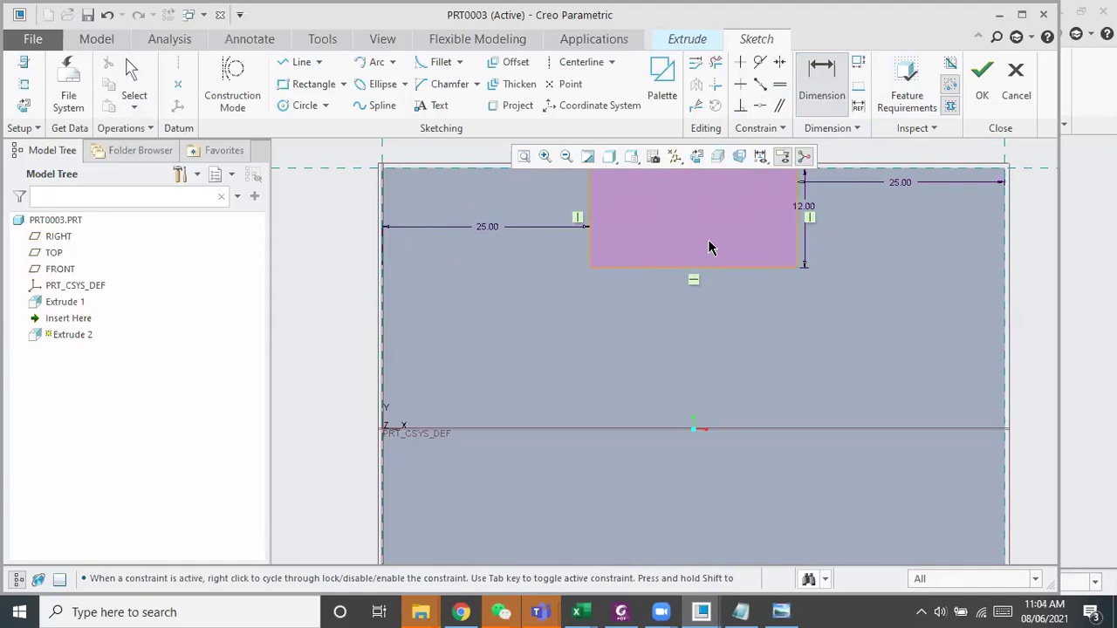
Check the notch in the reference drawing, finish the rectangle sketch and extrude it 27.49
click(781, 612)
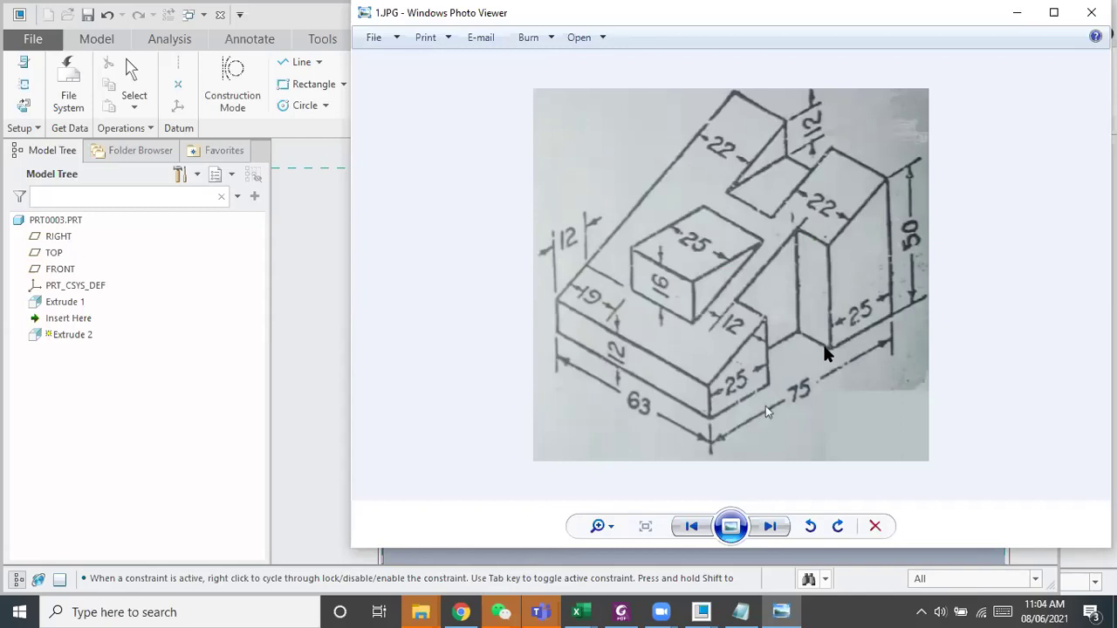
click(1016, 10)
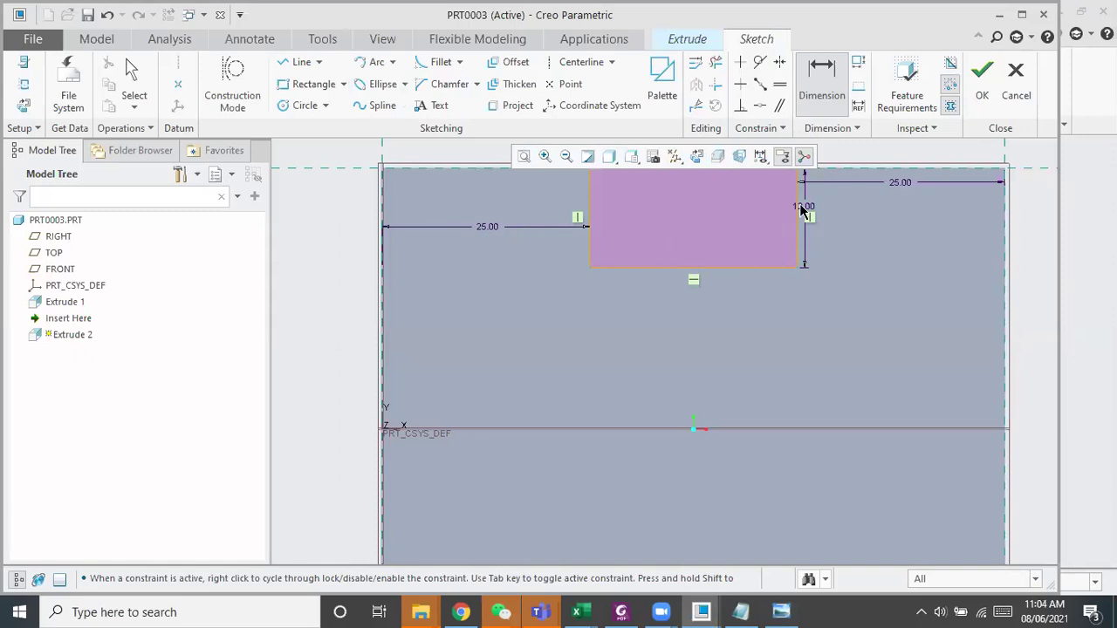
click(980, 97)
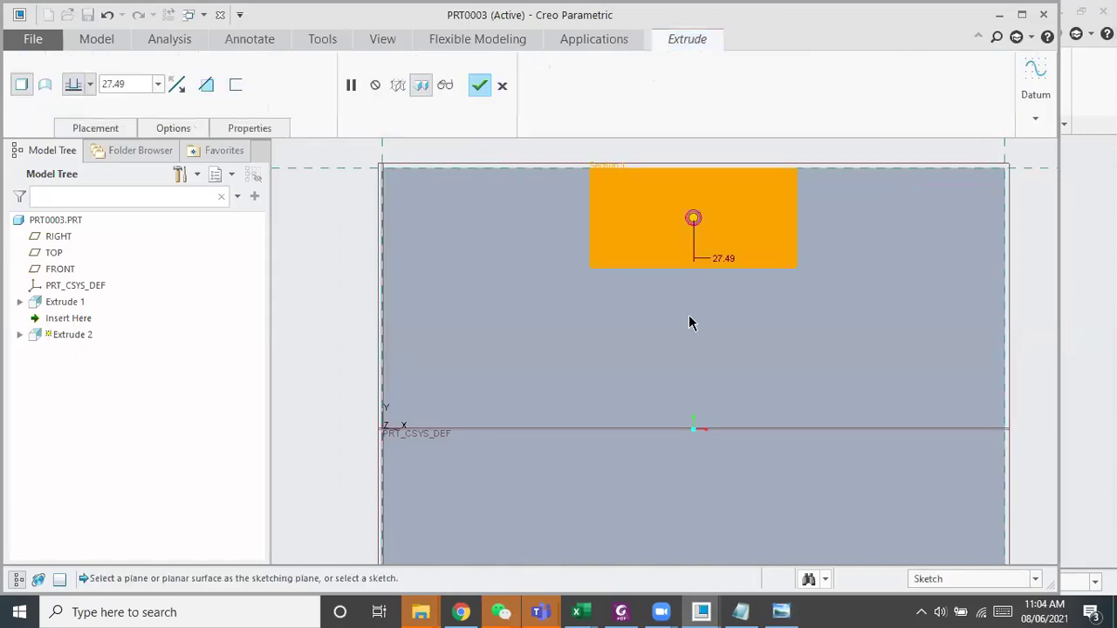
middle_click(775, 297)
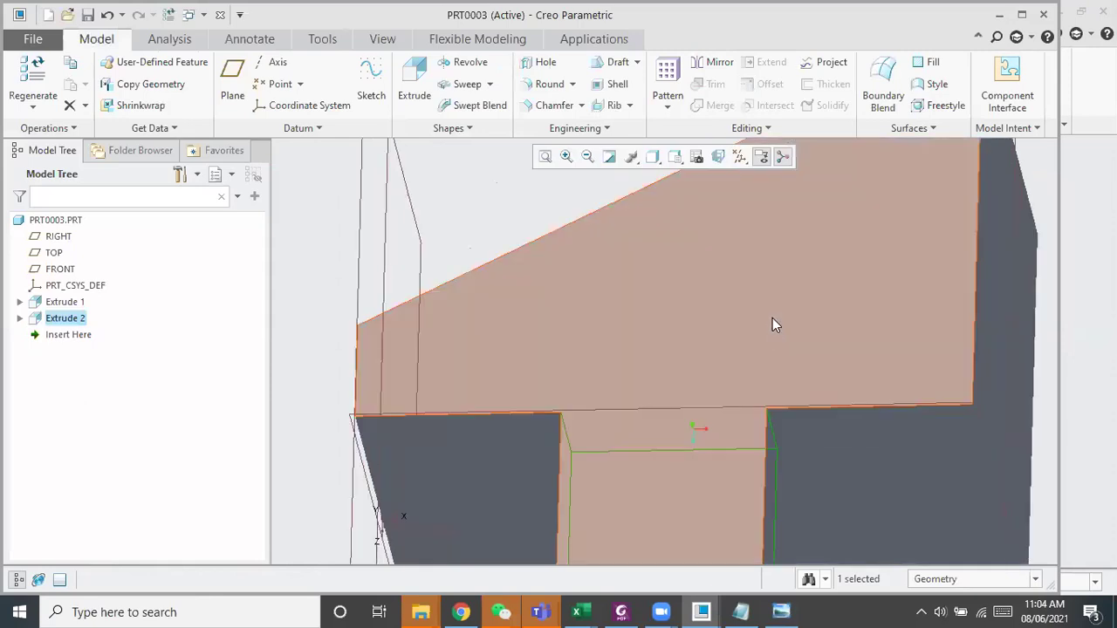
Redefine the notch extrusion to remove material, running 47.19 into the wedge through its sloped face
click(55, 319)
click(85, 217)
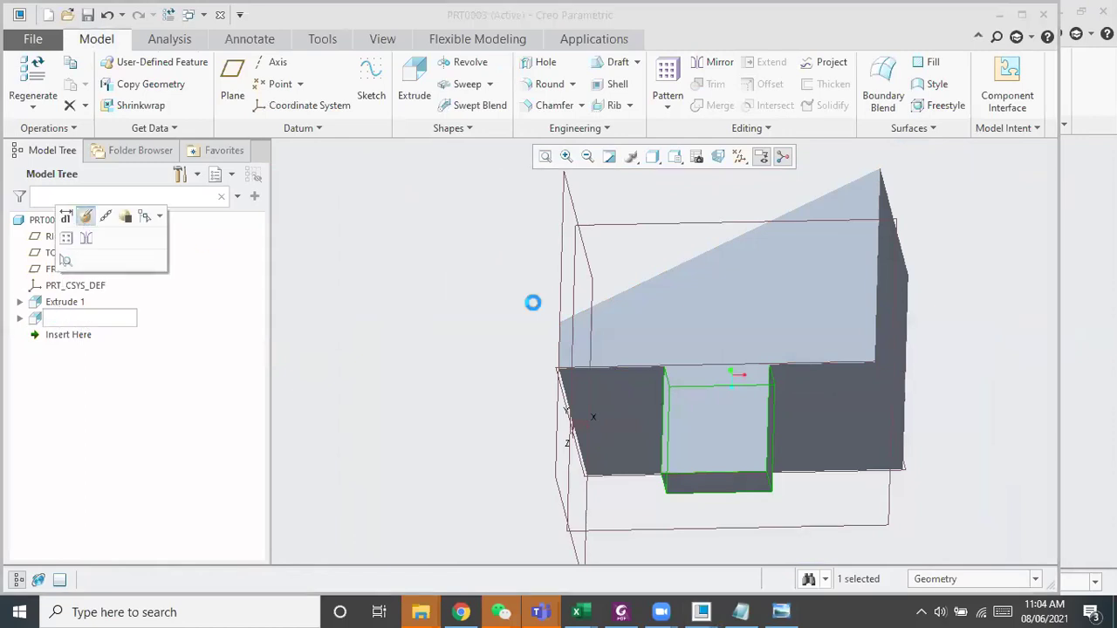
drag(719, 310, 724, 192)
click(207, 86)
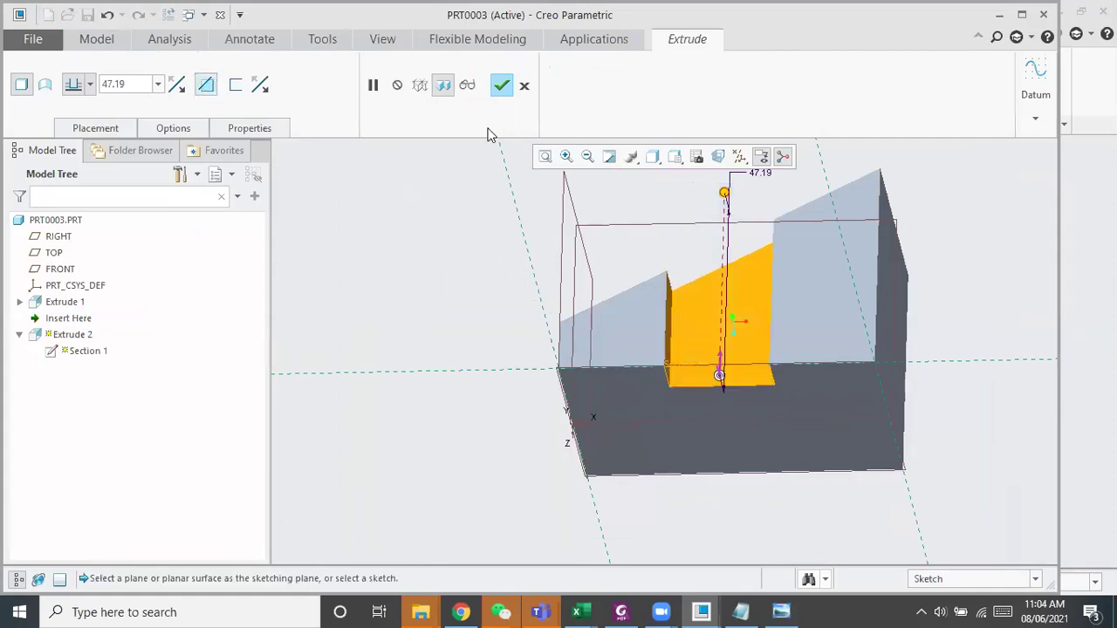
click(501, 84)
click(495, 248)
middle_drag(496, 246, 529, 326)
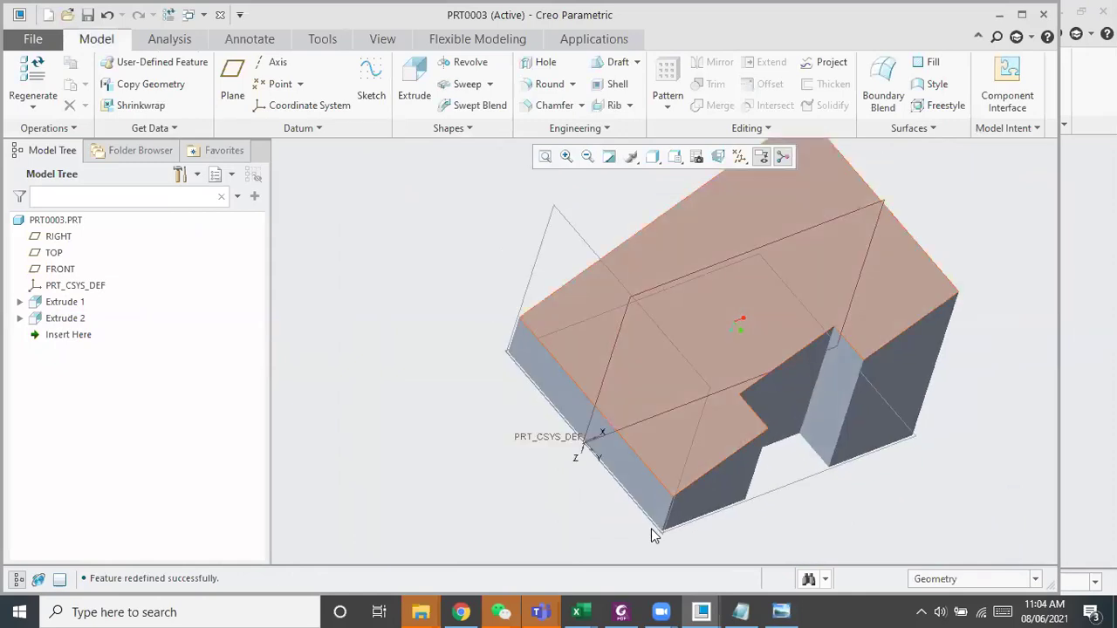
Examine the slot dimensions at the top of the sloped face in the reference drawing and turn the model to that face
click(780, 611)
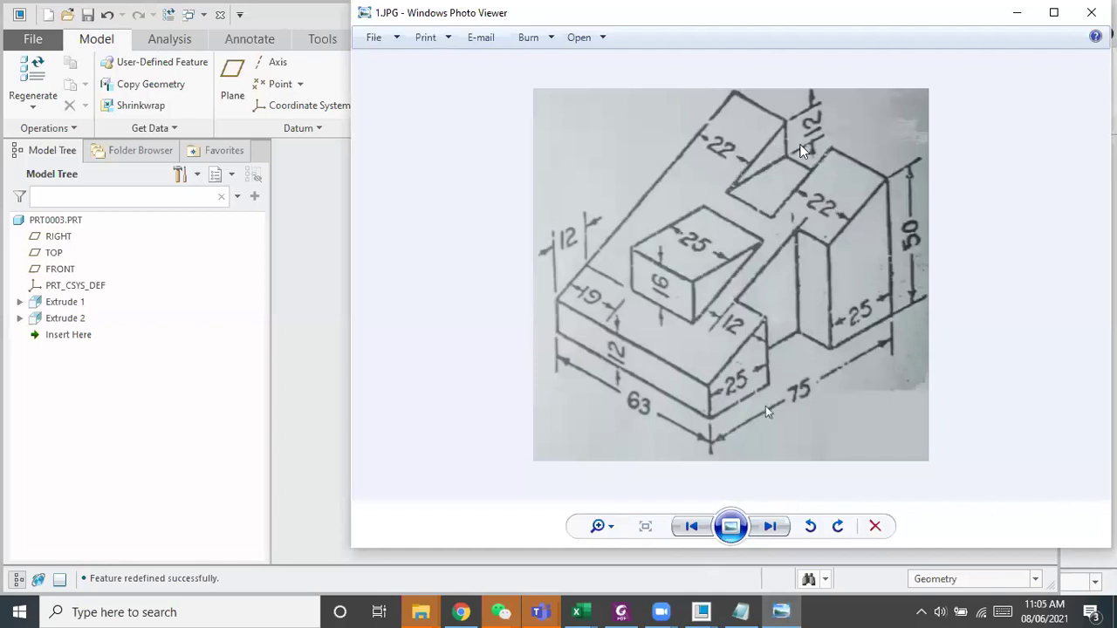
click(1001, 24)
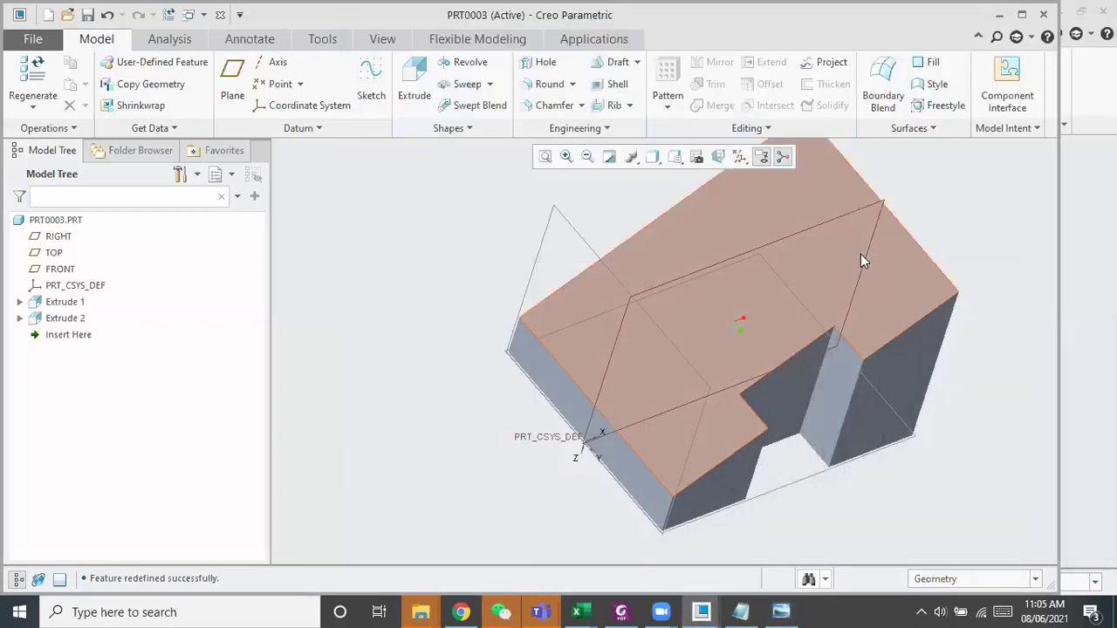
middle_drag(860, 256, 769, 295)
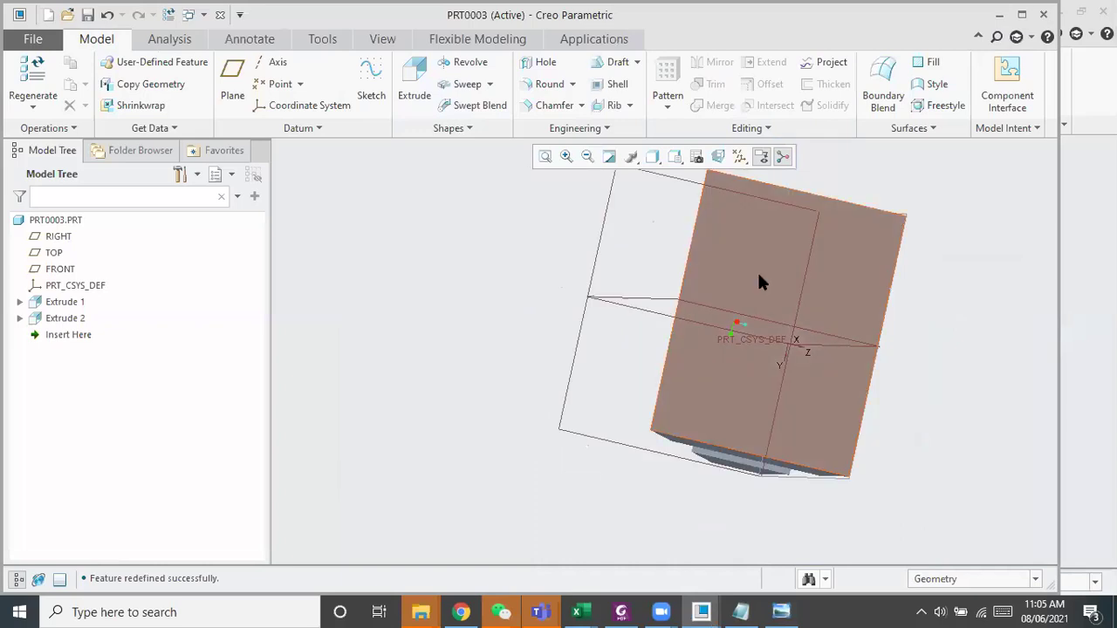
click(415, 83)
mouse_move(655, 156)
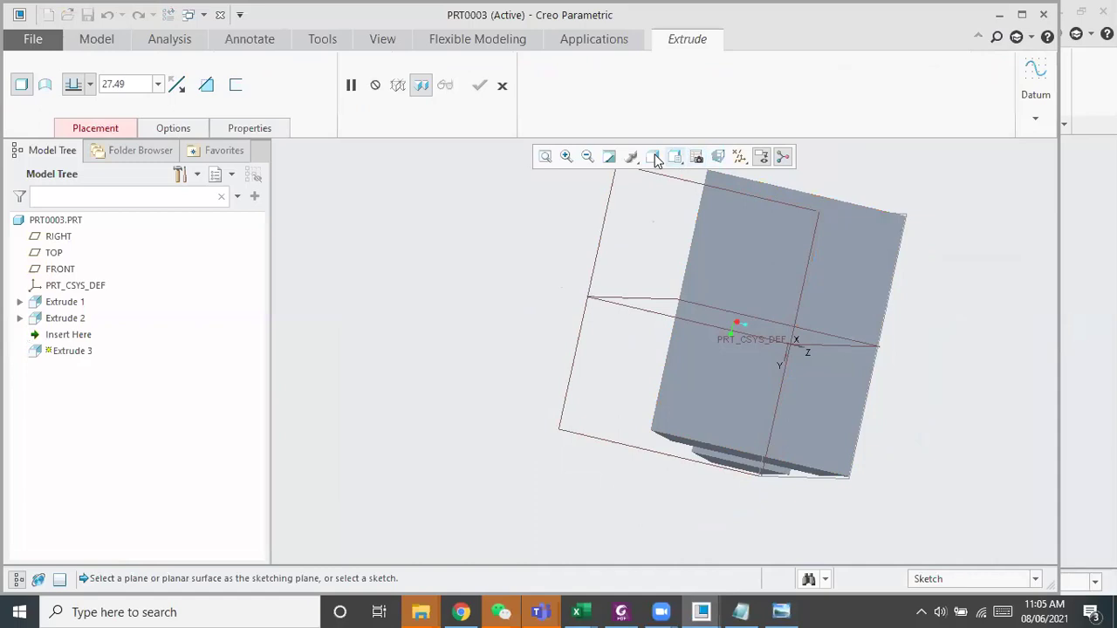
click(501, 84)
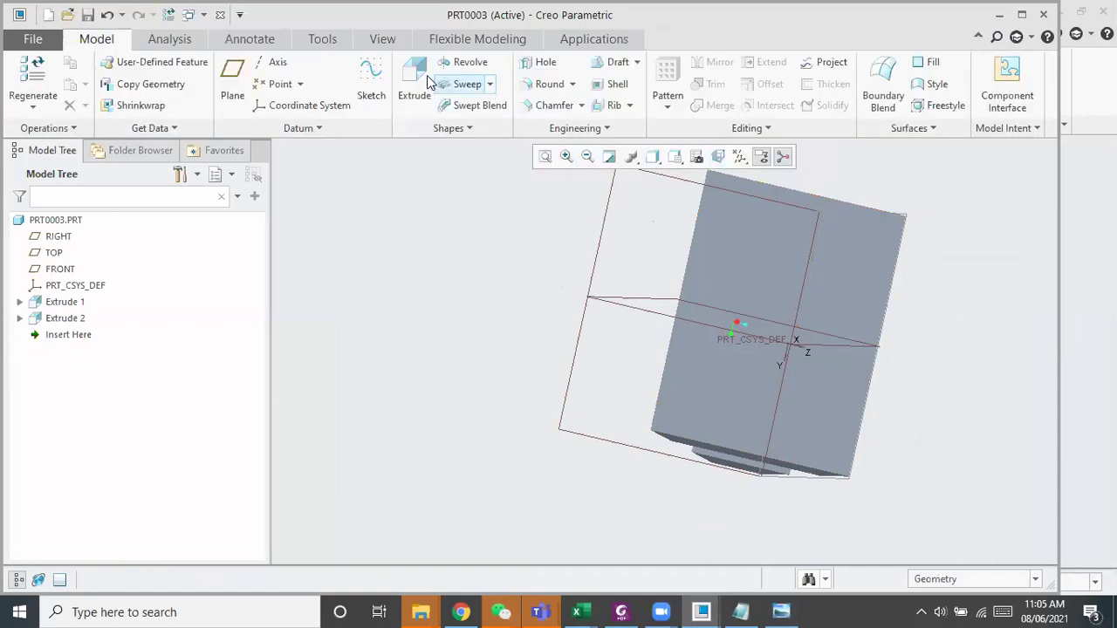
click(424, 83)
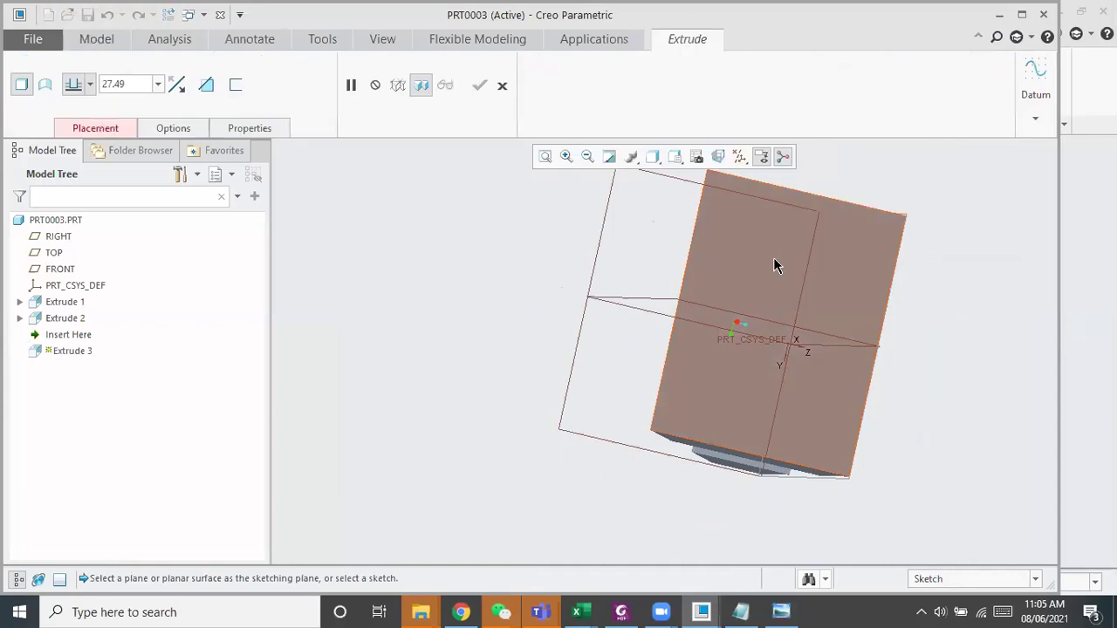
click(774, 266)
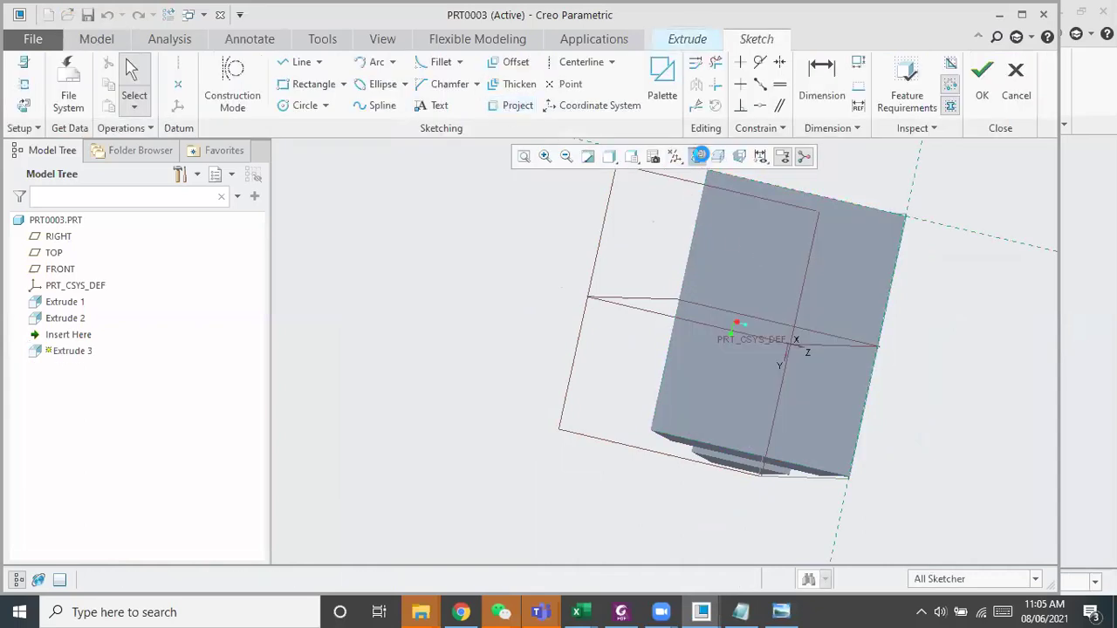
click(699, 156)
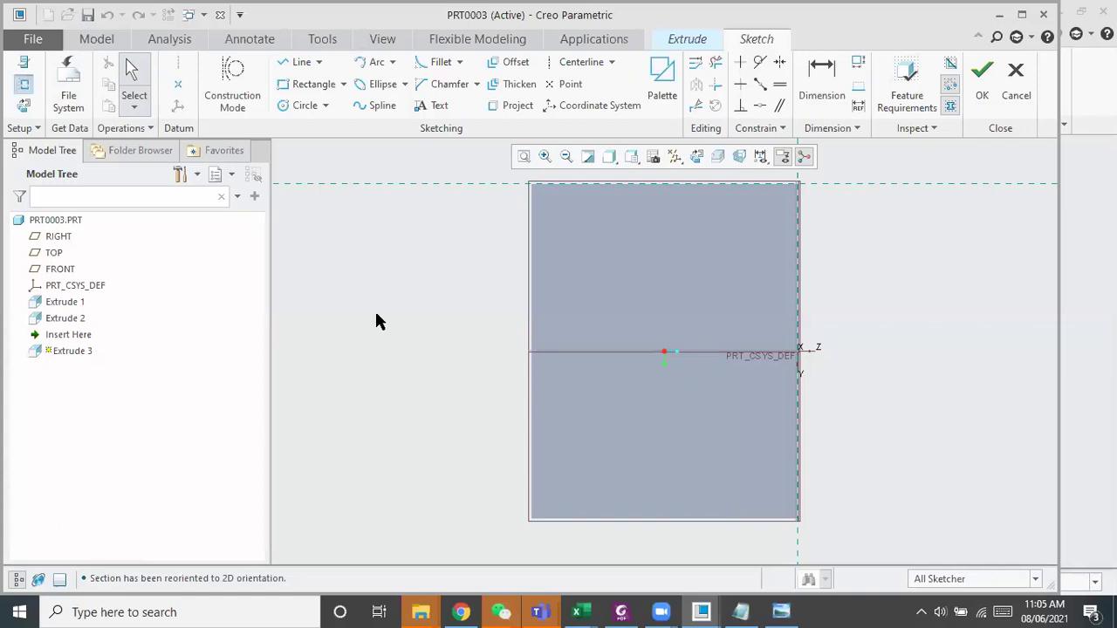
click(531, 254)
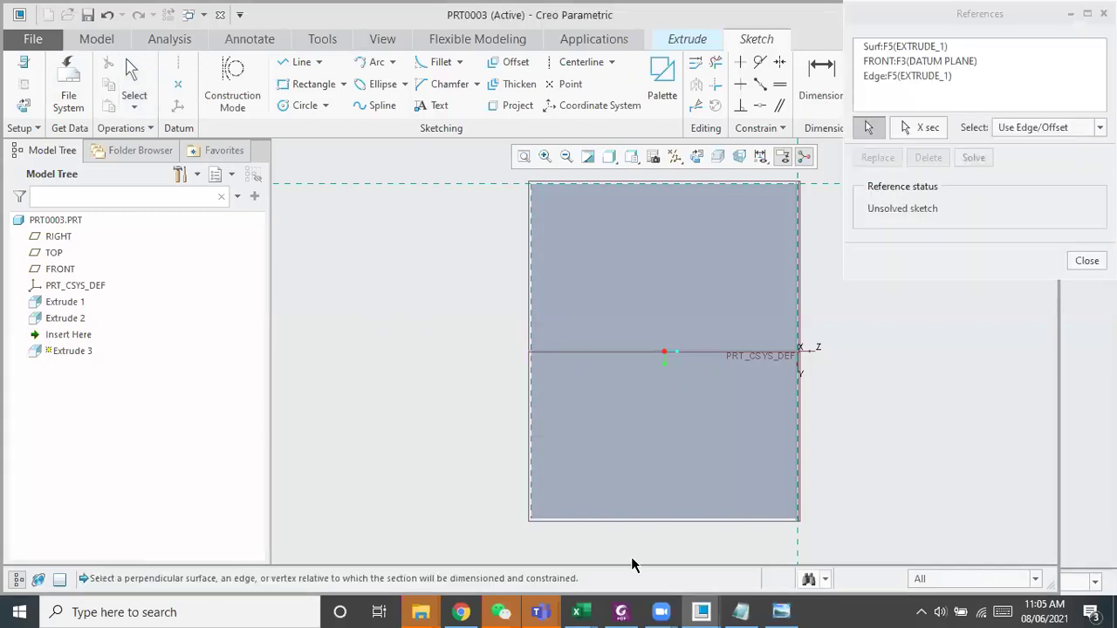
click(639, 518)
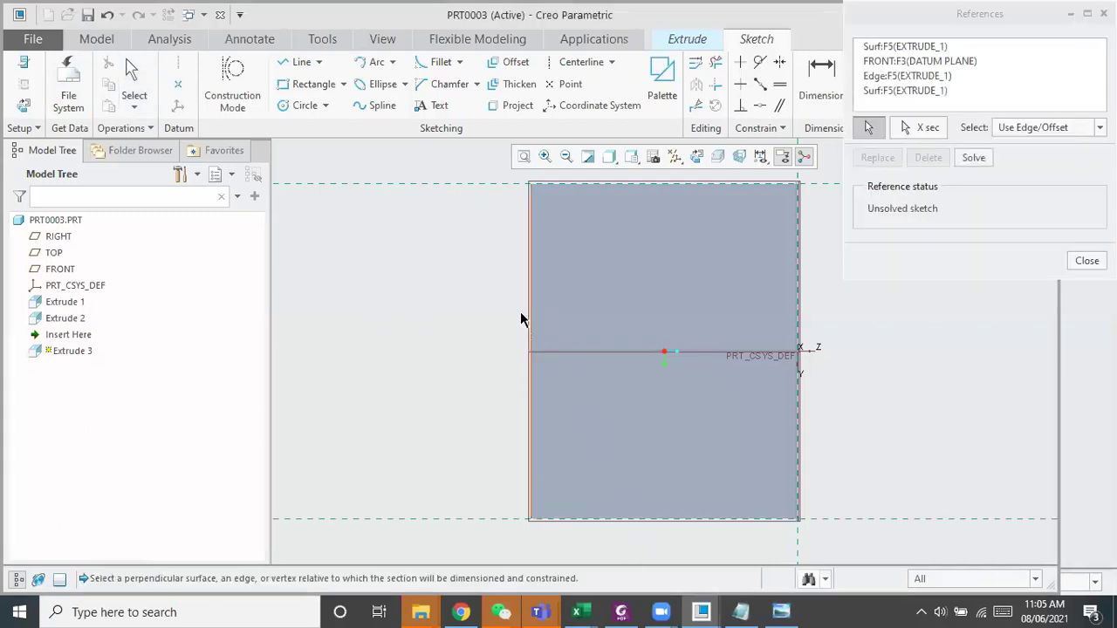
click(1086, 261)
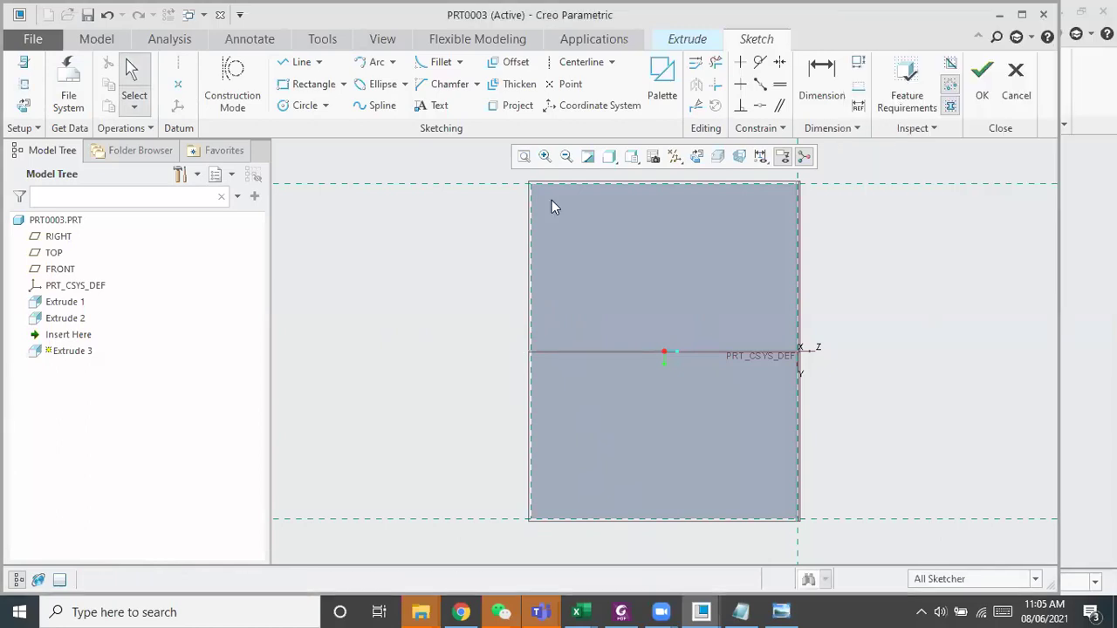
click(307, 84)
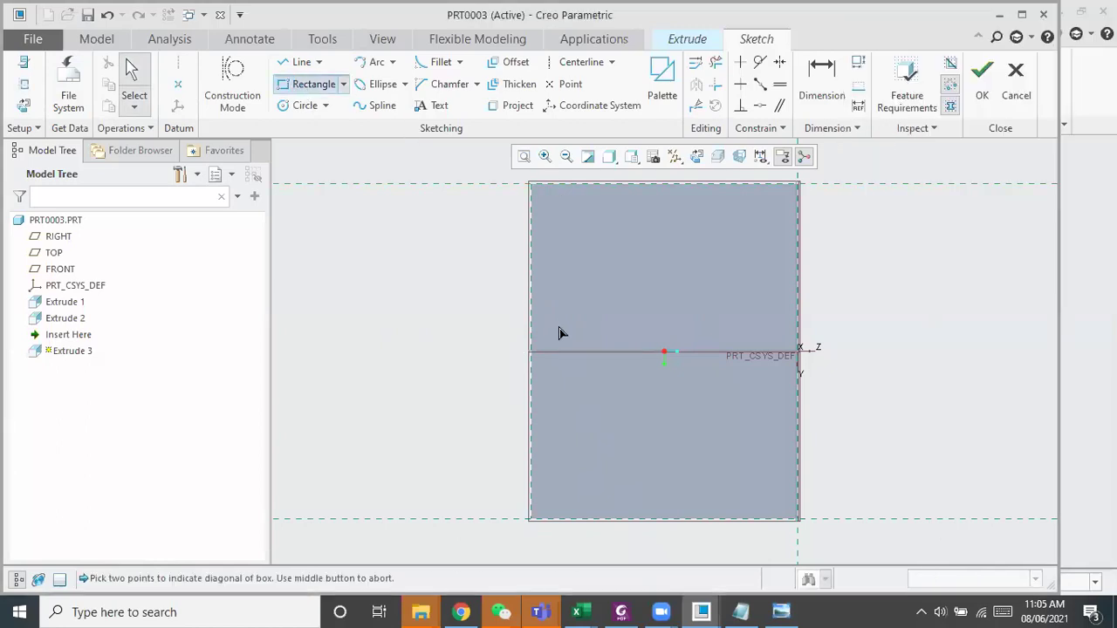
click(532, 277)
middle_click(585, 419)
middle_click(645, 369)
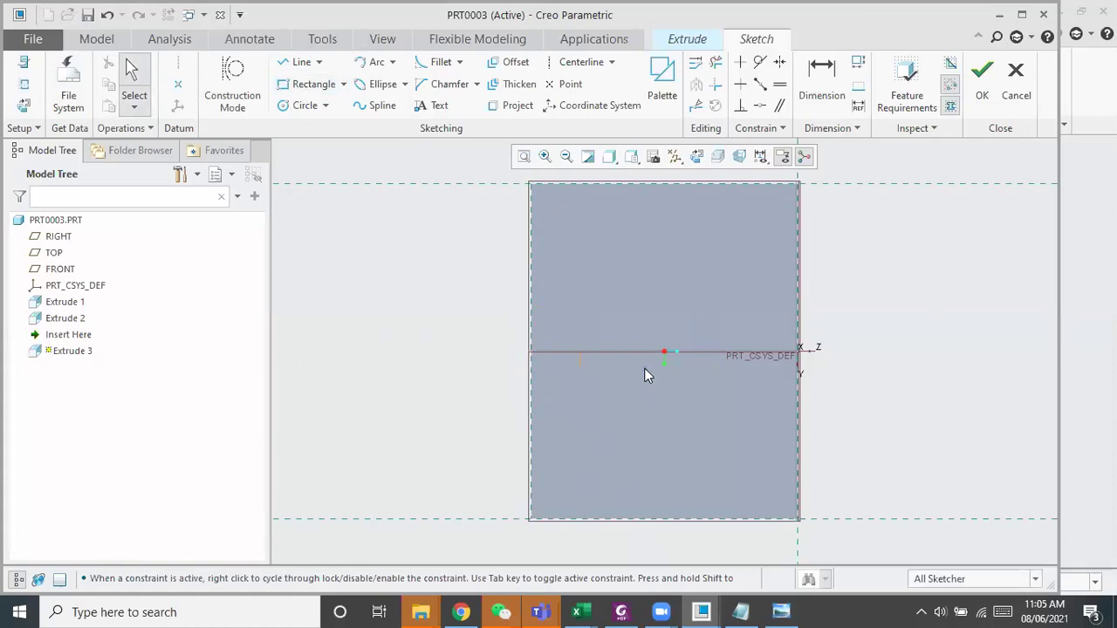
mouse_move(457, 374)
middle_down()
mouse_move(524, 376)
mouse_move(544, 357)
middle_up()
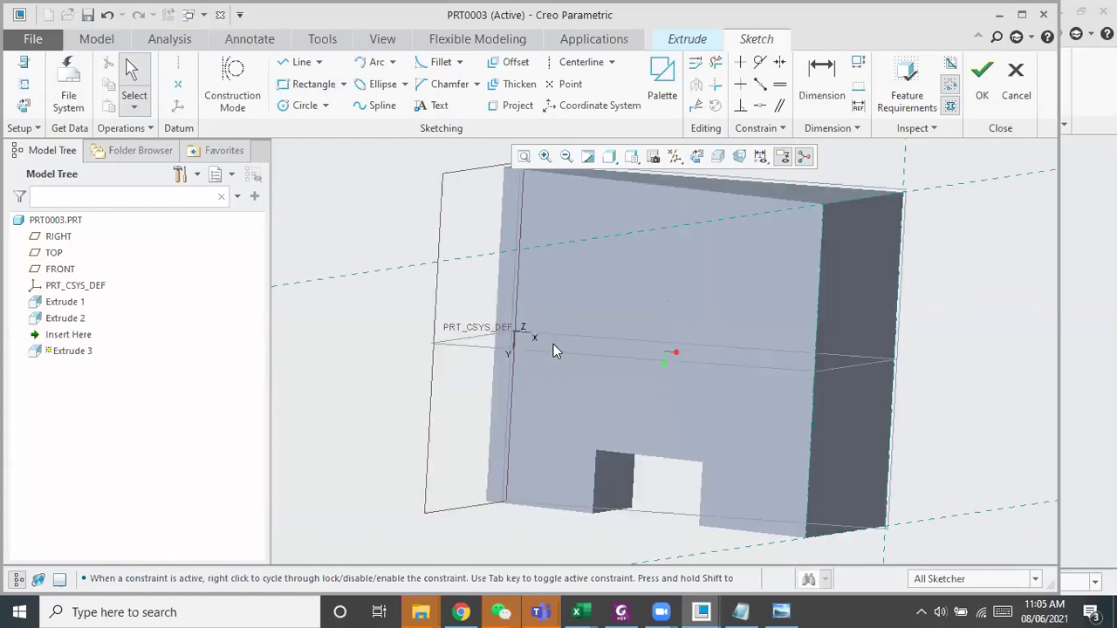
click(1015, 80)
click(598, 336)
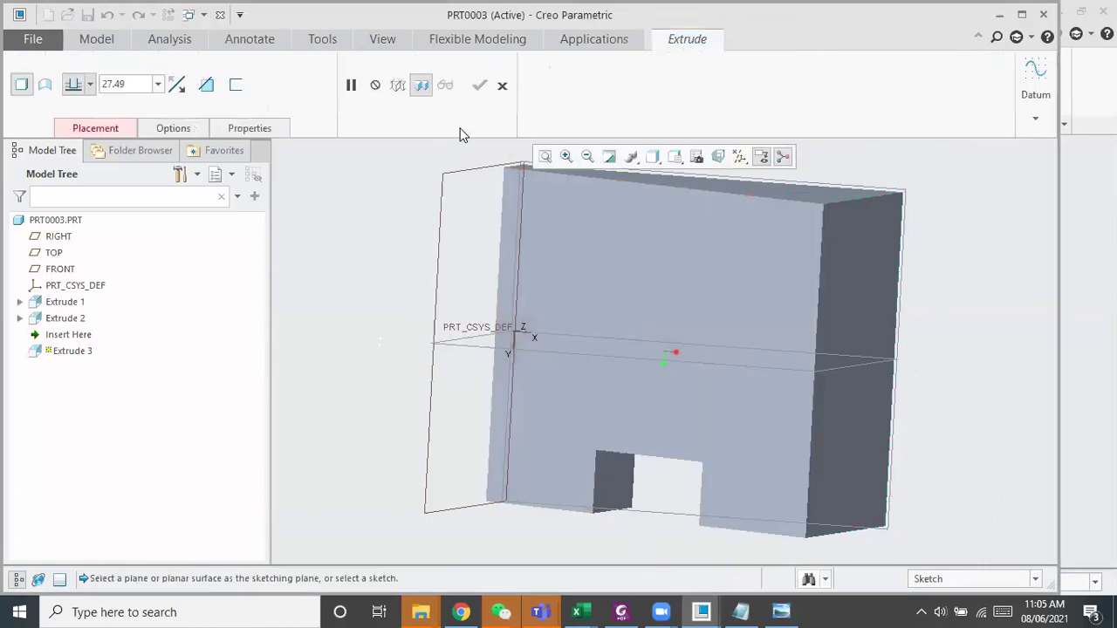
click(502, 85)
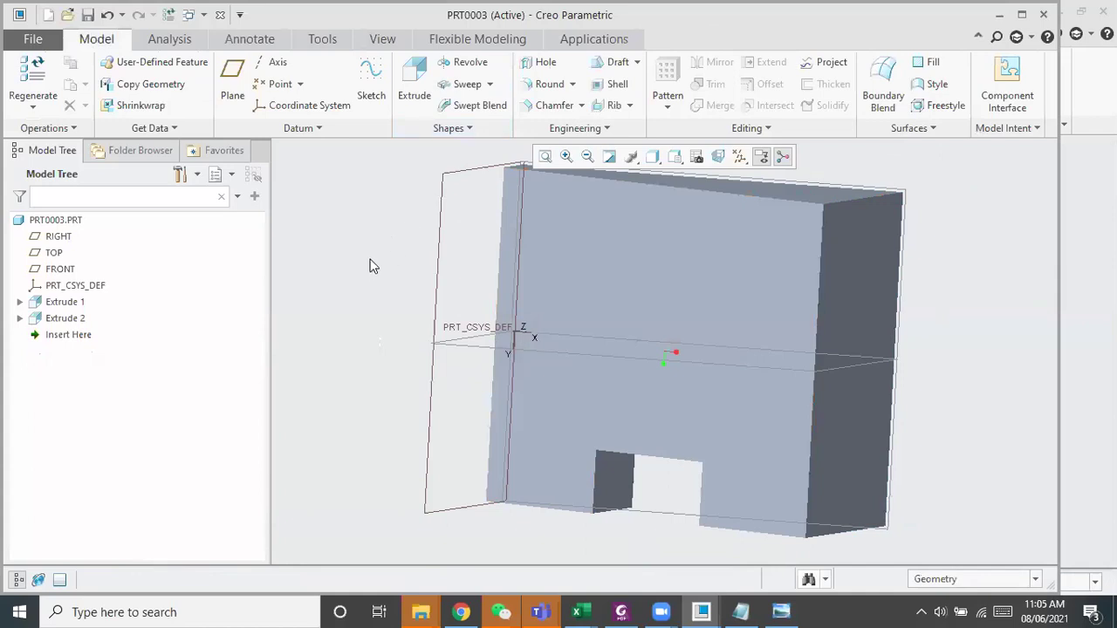
middle_drag(374, 269, 382, 127)
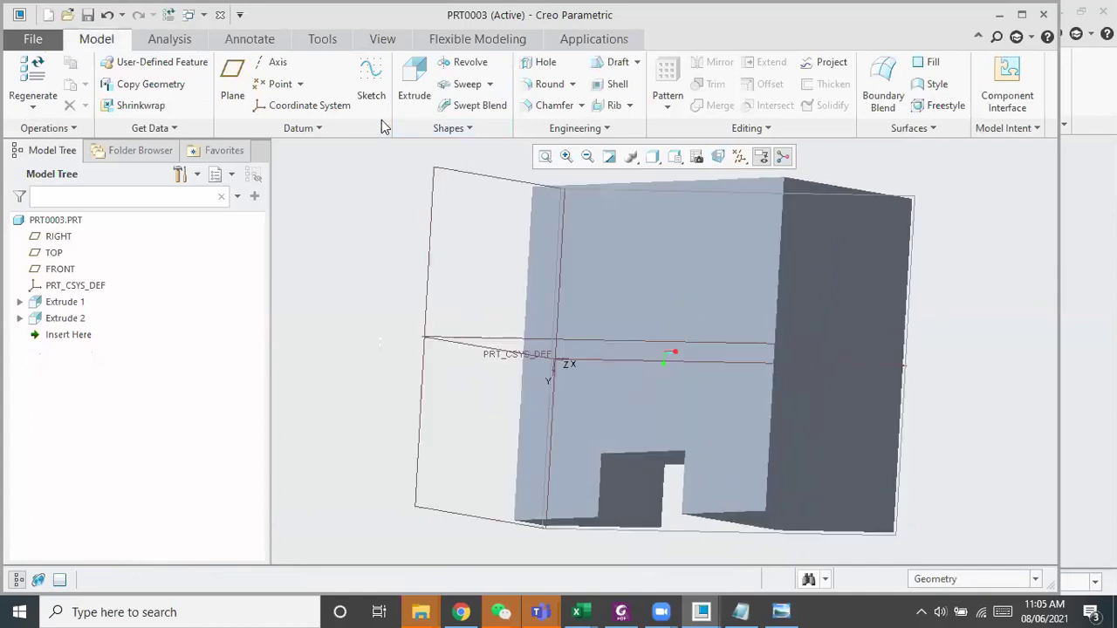
click(414, 88)
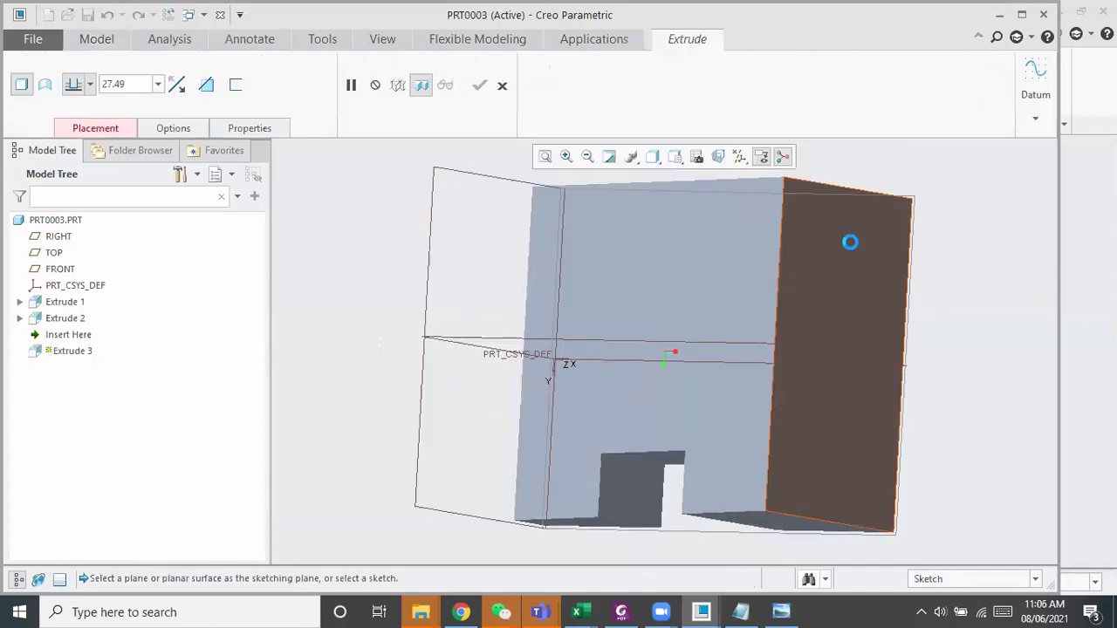
click(854, 251)
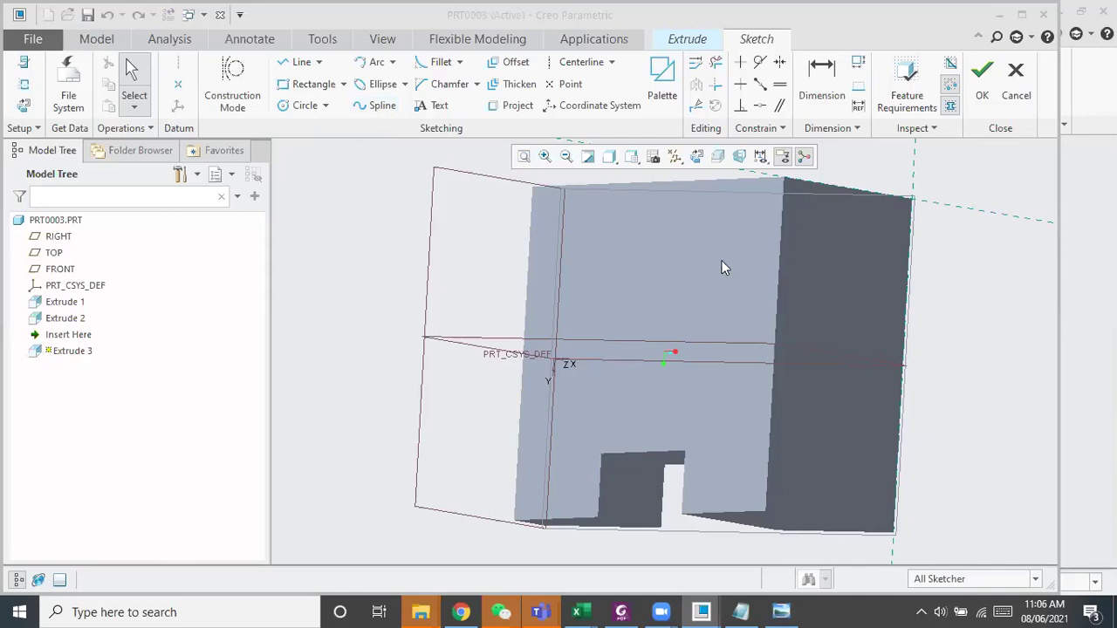
key(l)
click(694, 158)
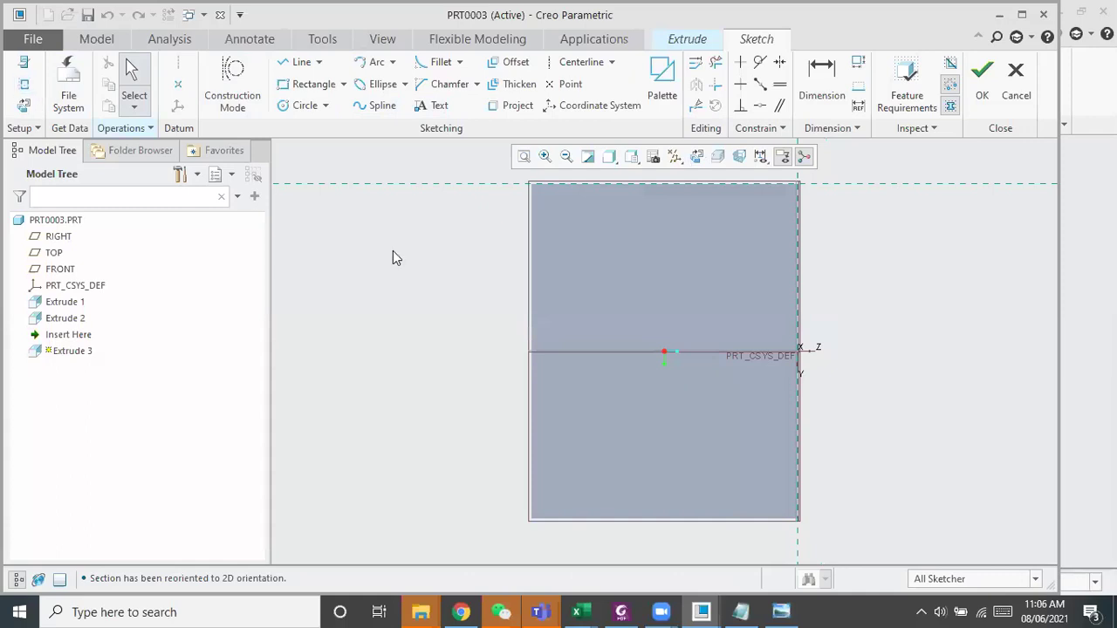
click(531, 262)
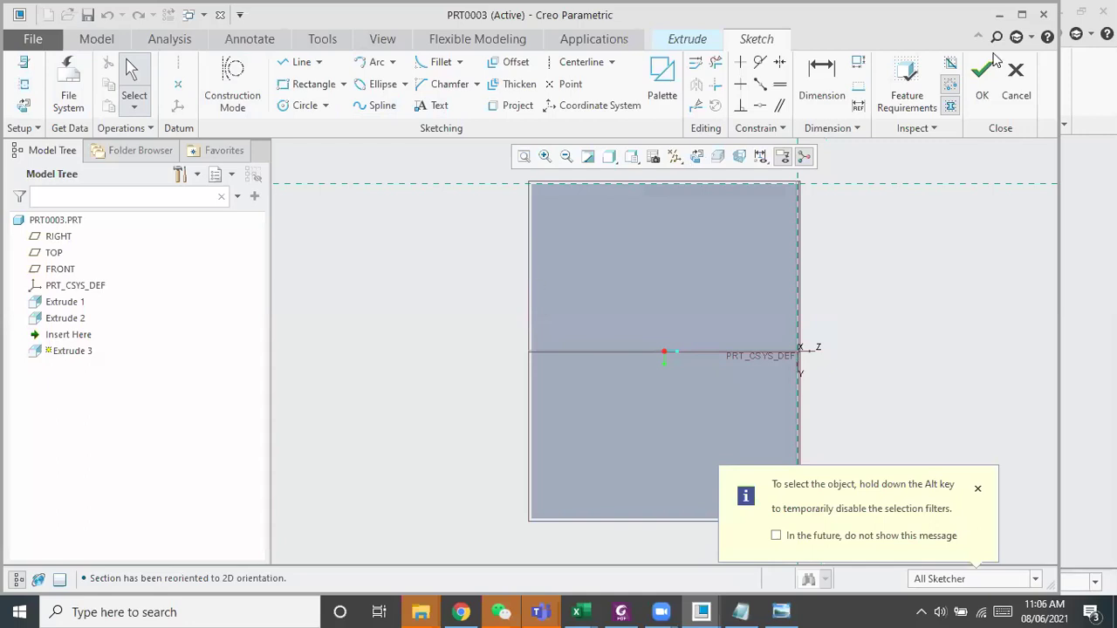
click(1016, 80)
click(604, 336)
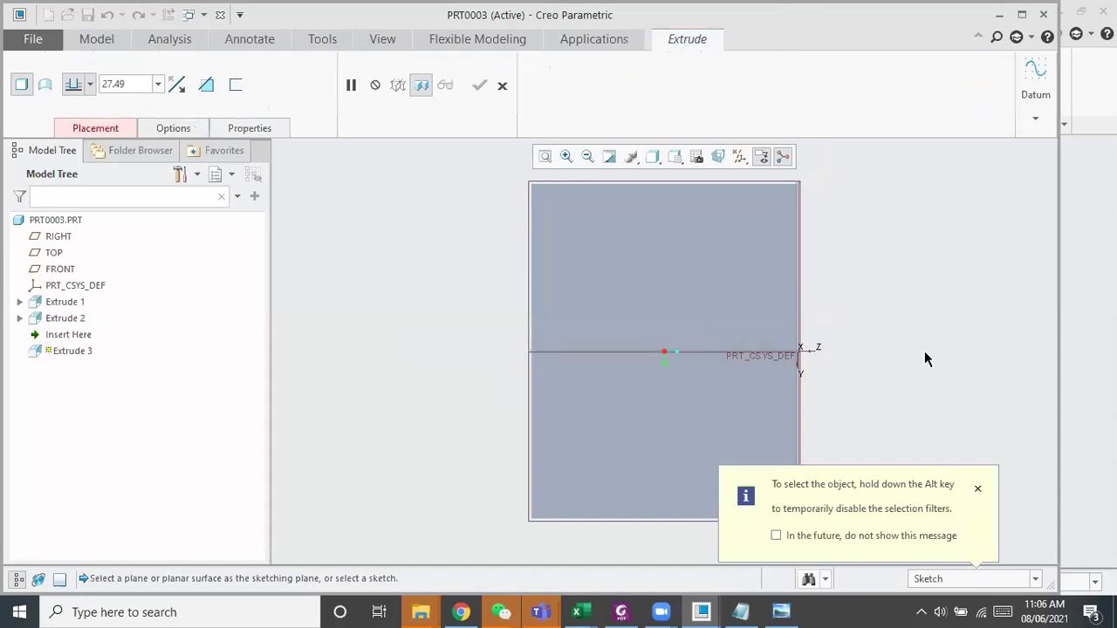
click(977, 489)
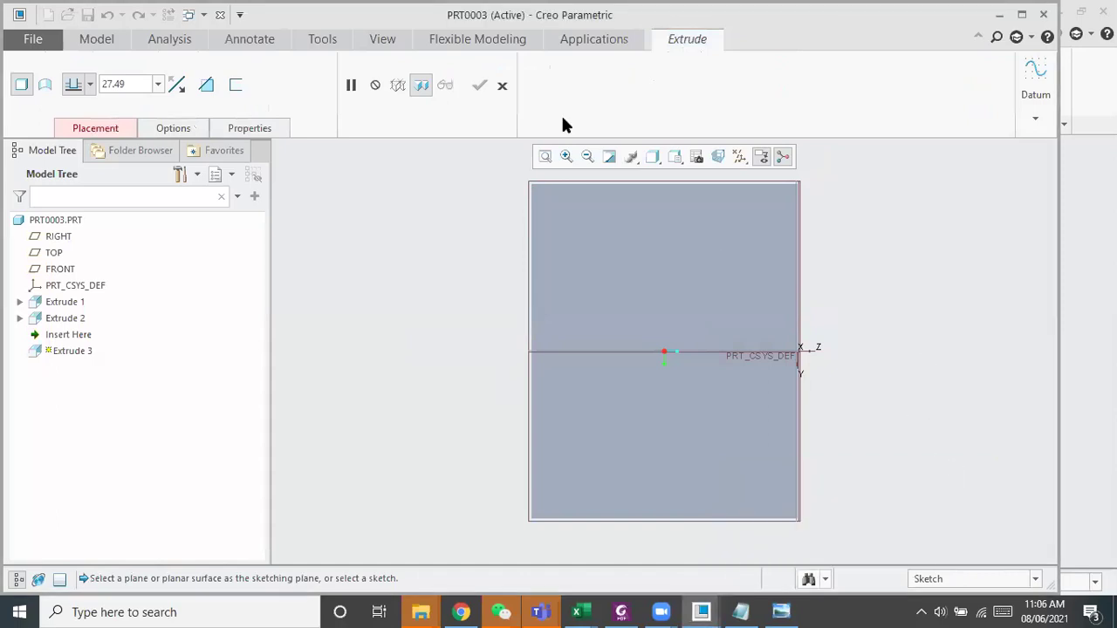
click(503, 88)
Start an extrusion sketch on the wedge's tall vertical end face and add its upper edge and far side edge as sketch references
middle_drag(496, 273, 558, 293)
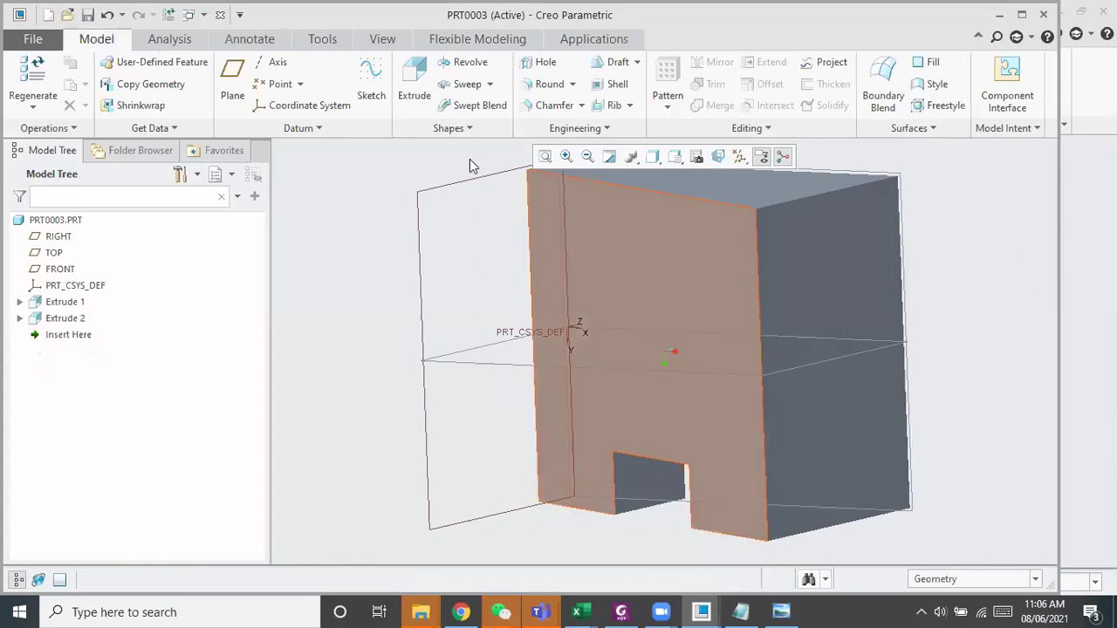
click(416, 88)
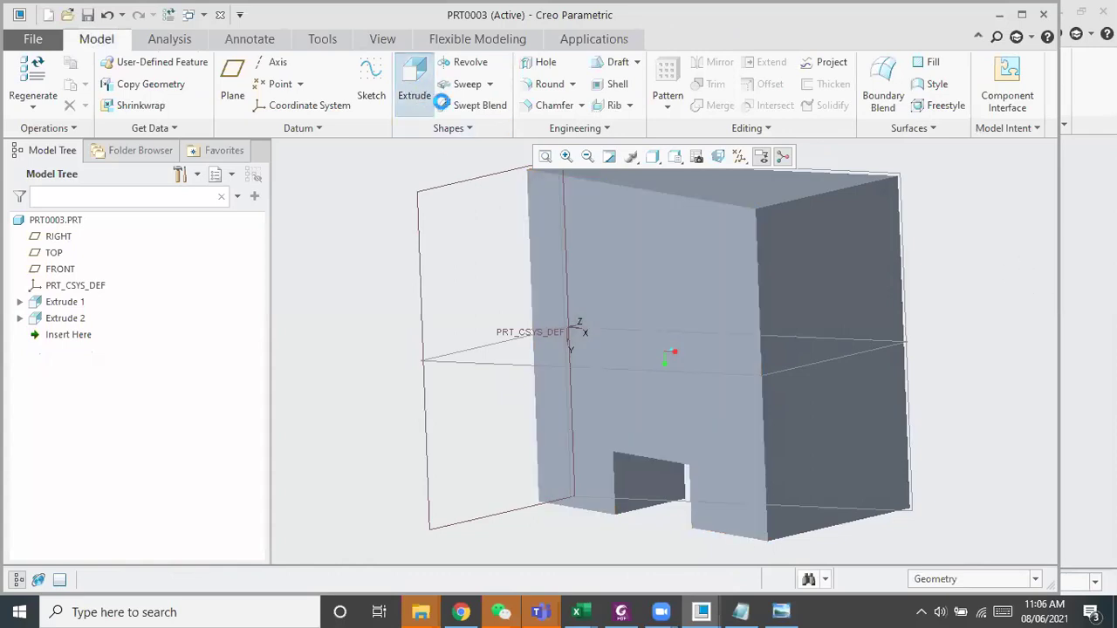
click(880, 257)
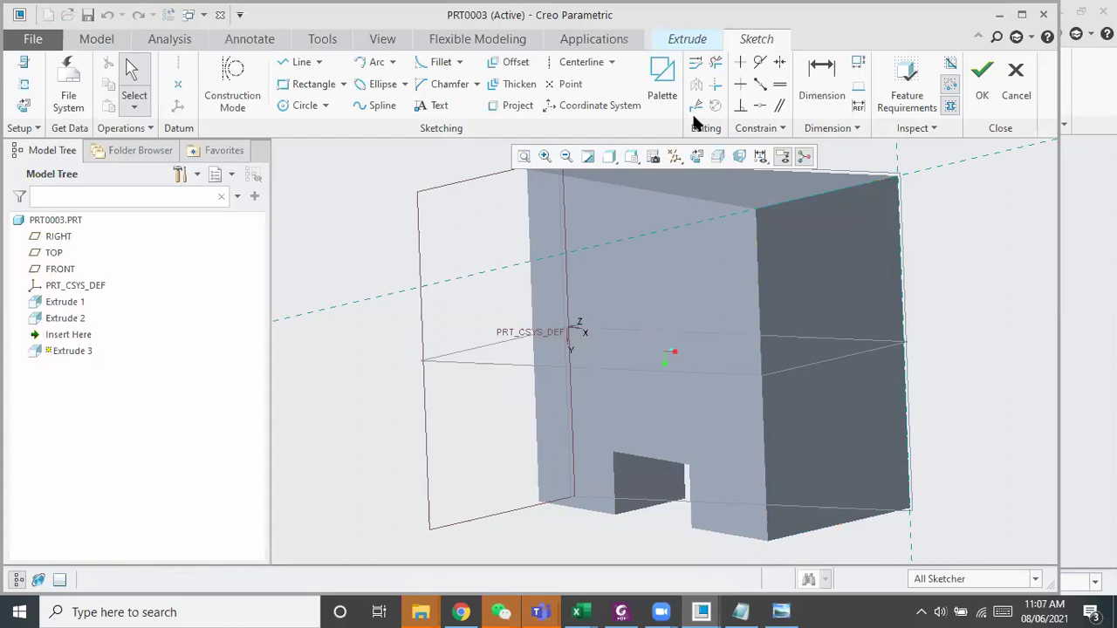
click(697, 161)
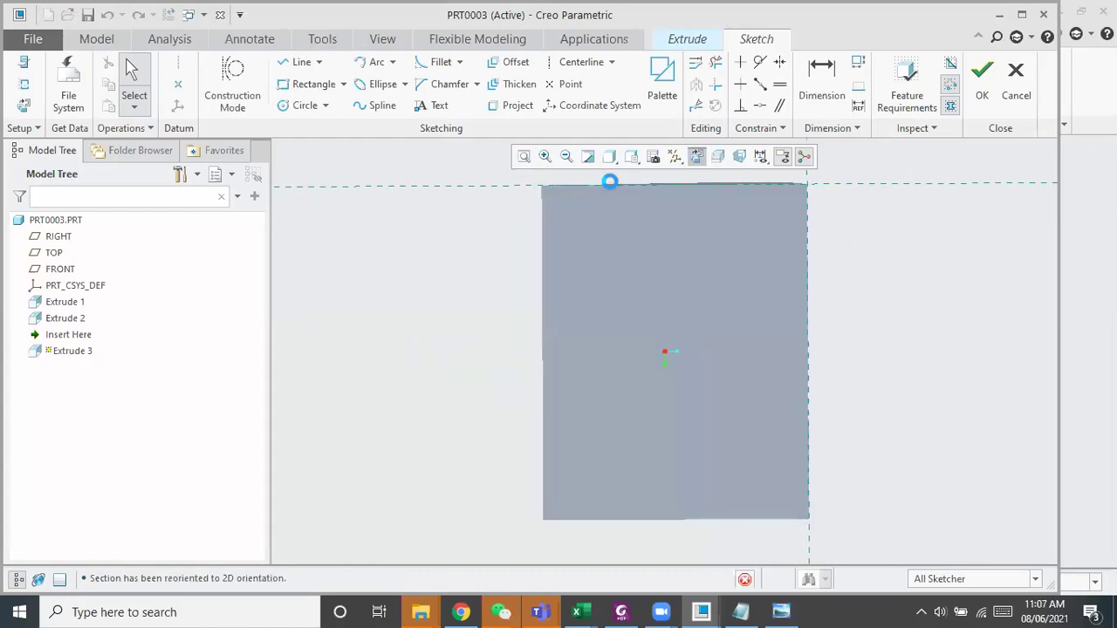
click(23, 84)
click(531, 318)
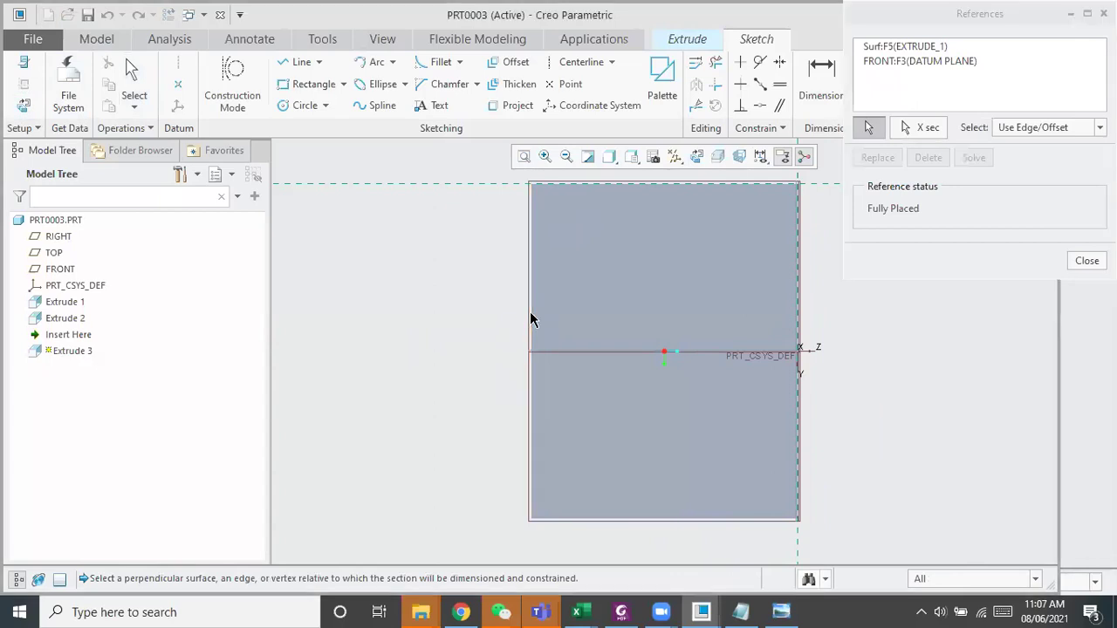
click(673, 518)
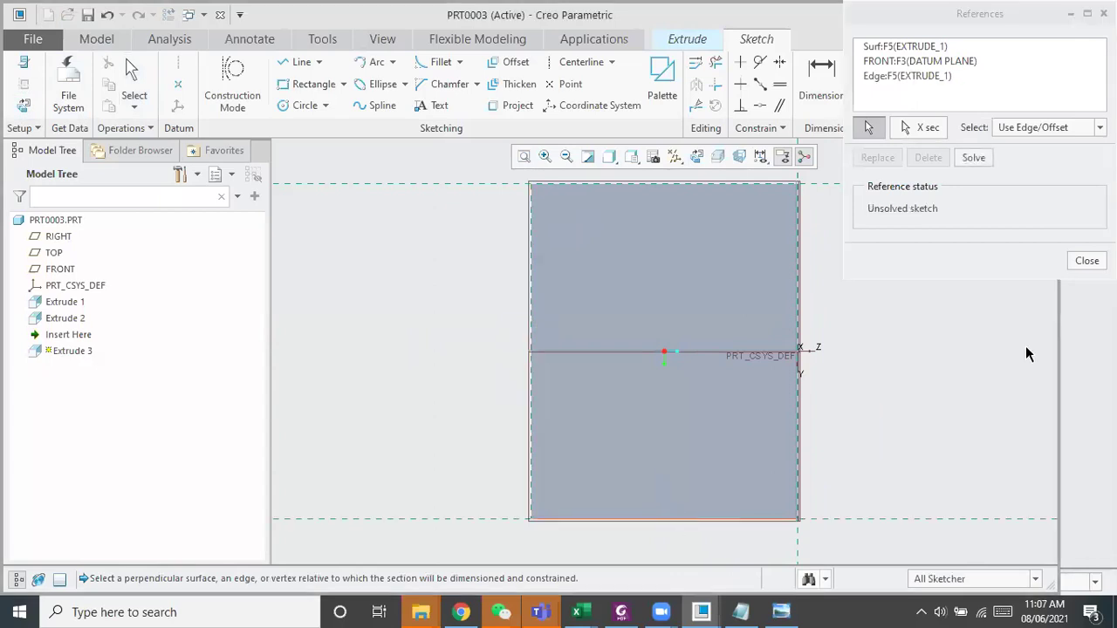
click(1086, 259)
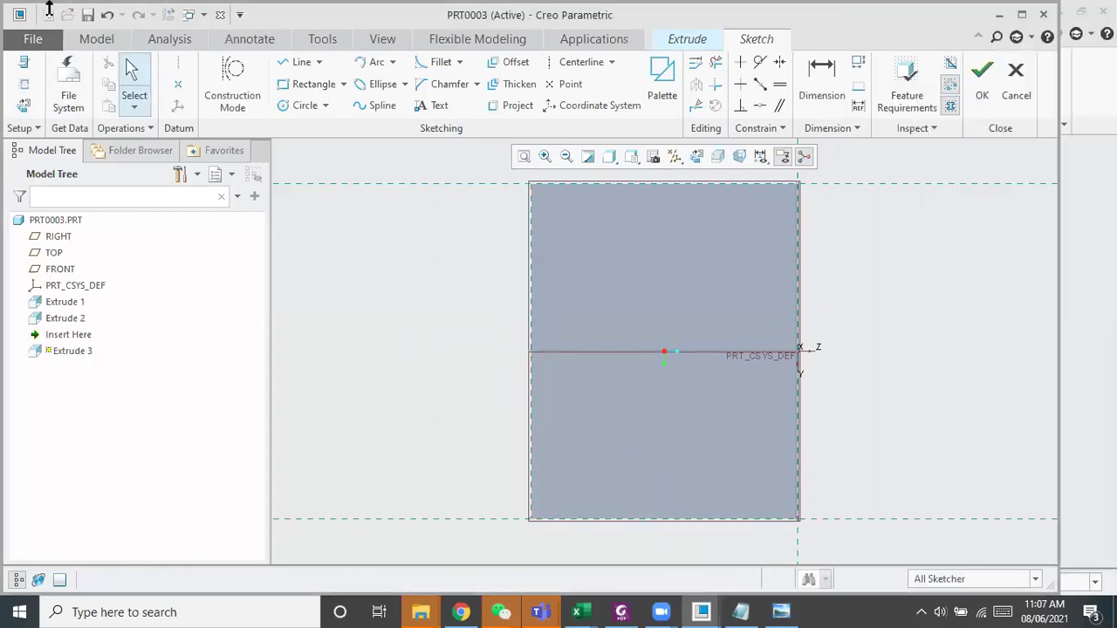
Sketch a slot rectangle about 8.5 by 26 from the end face's upper edge, about 17.6 from the added side reference
click(301, 84)
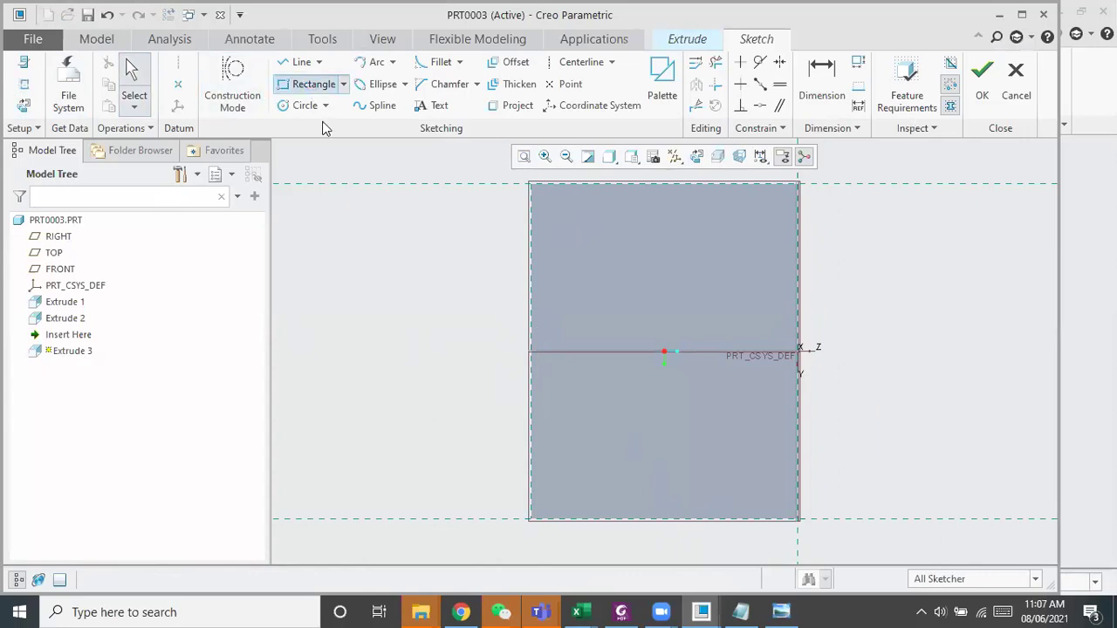
click(536, 292)
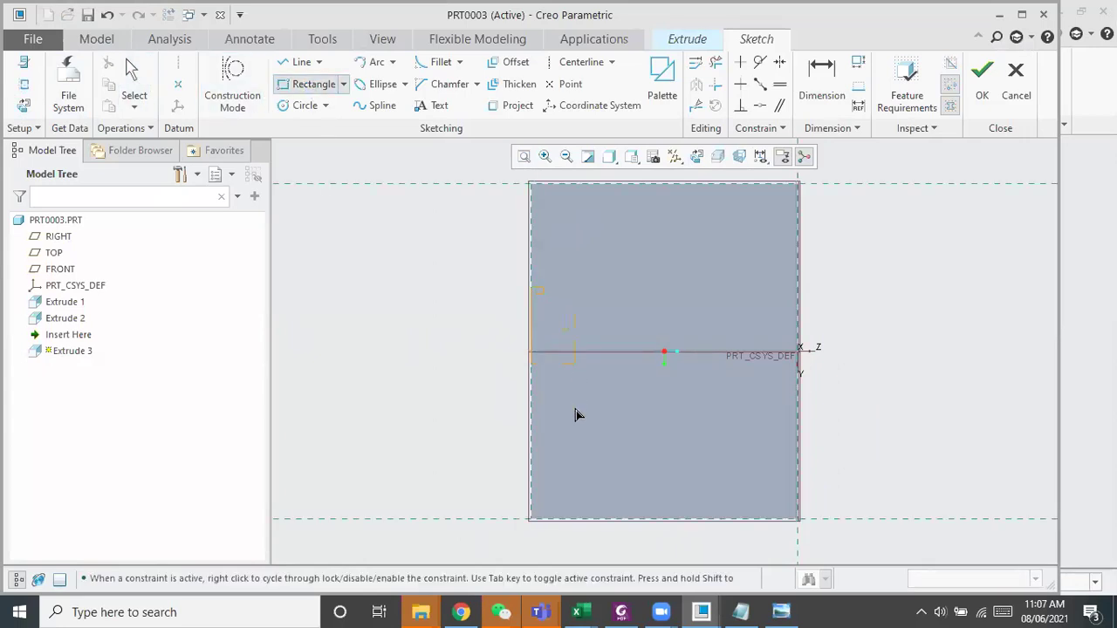
middle_click(646, 429)
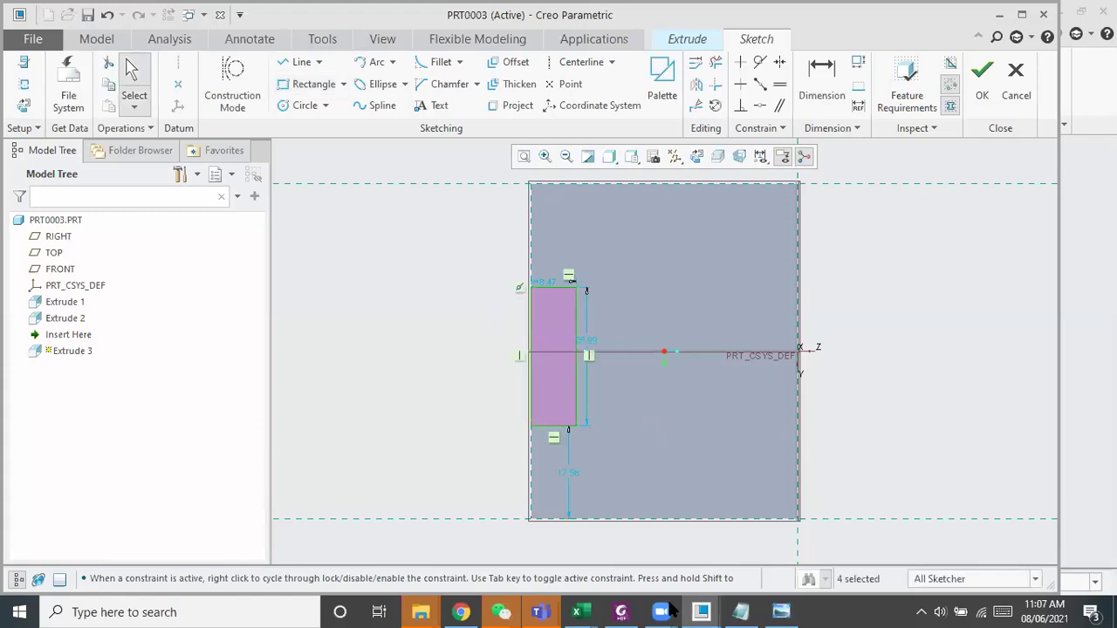
Check the top slot in the reference drawing, then set the rectangle's depth to 12 and its distance from the nearer side reference to 22
click(781, 610)
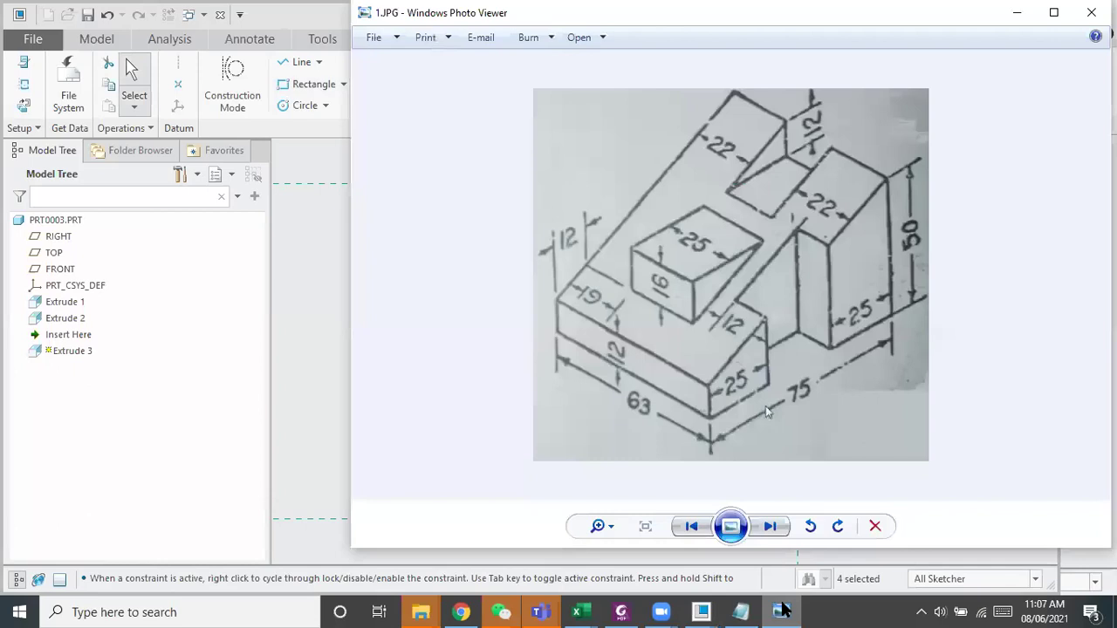
click(782, 610)
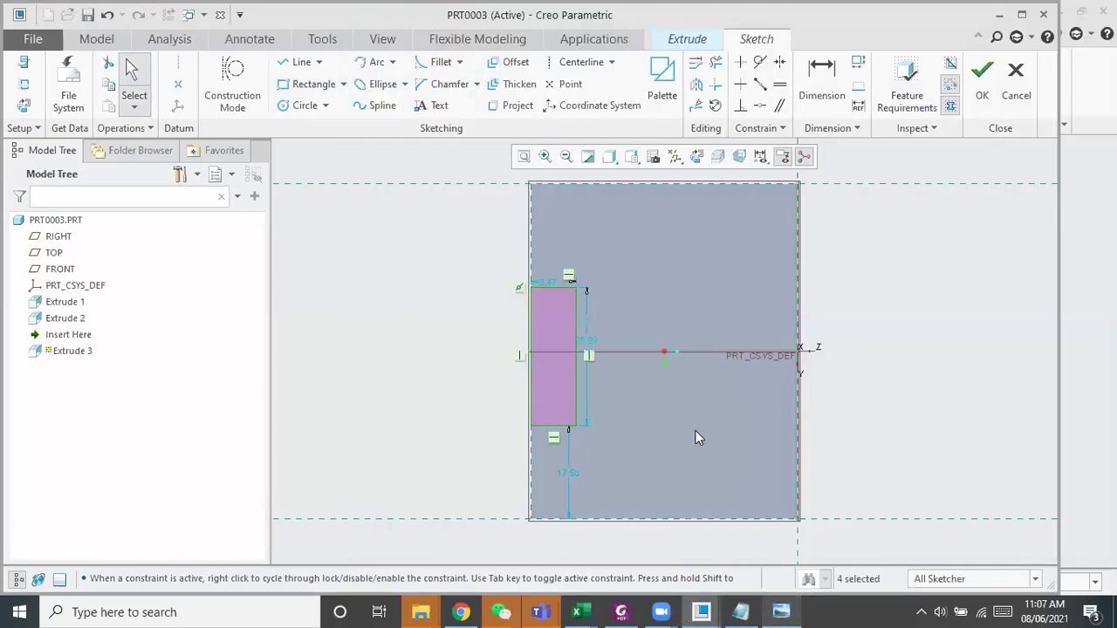
double_click(546, 282)
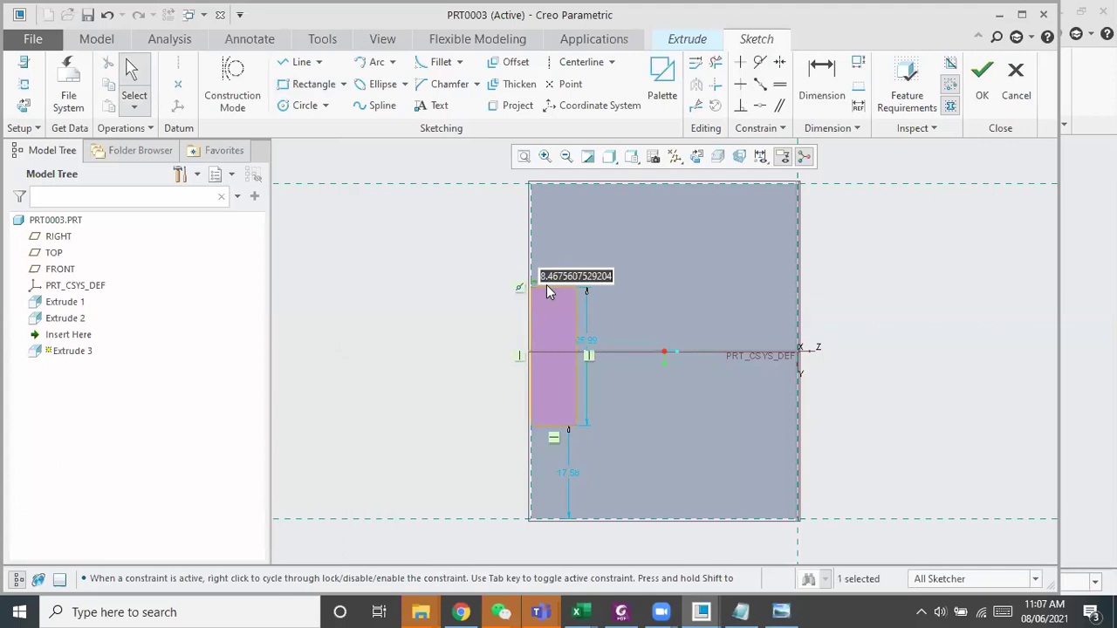
text(12)
key(Return)
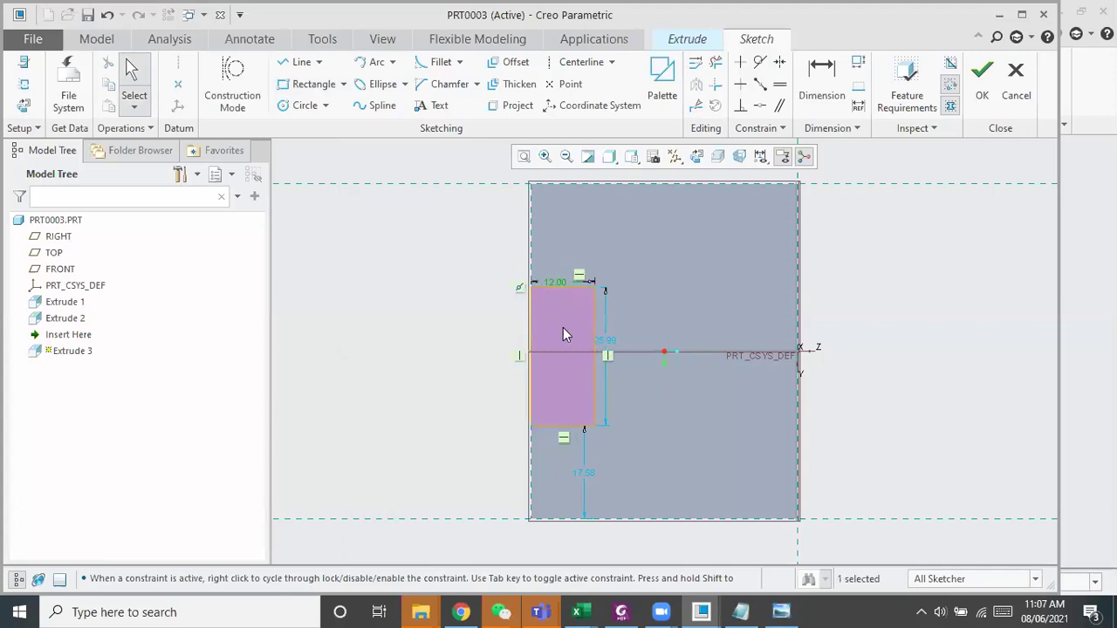
double_click(586, 475)
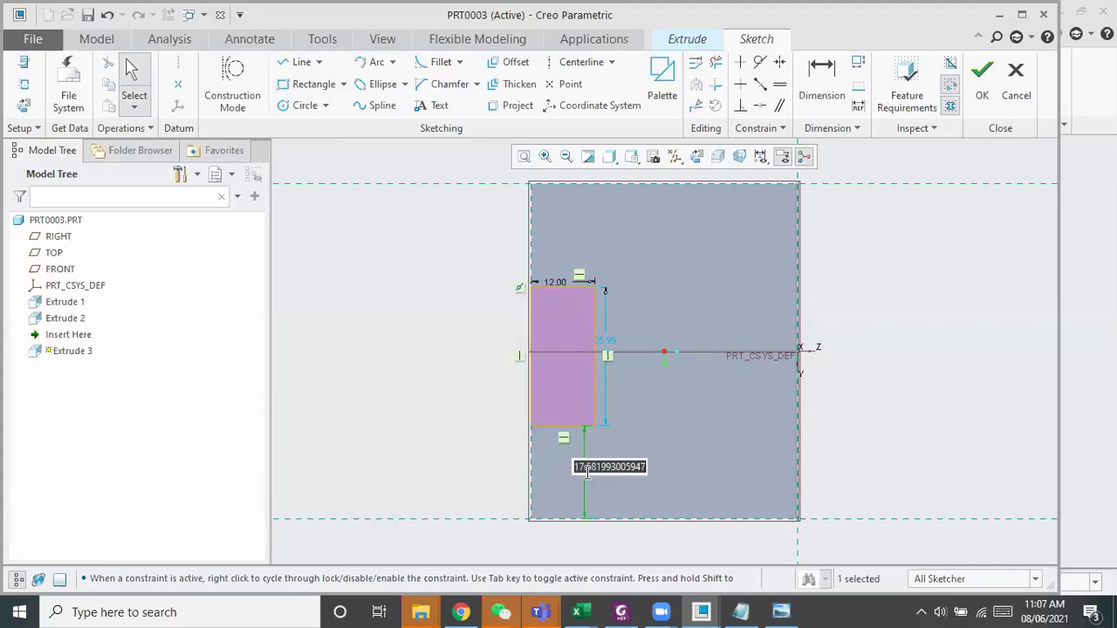
text(22)
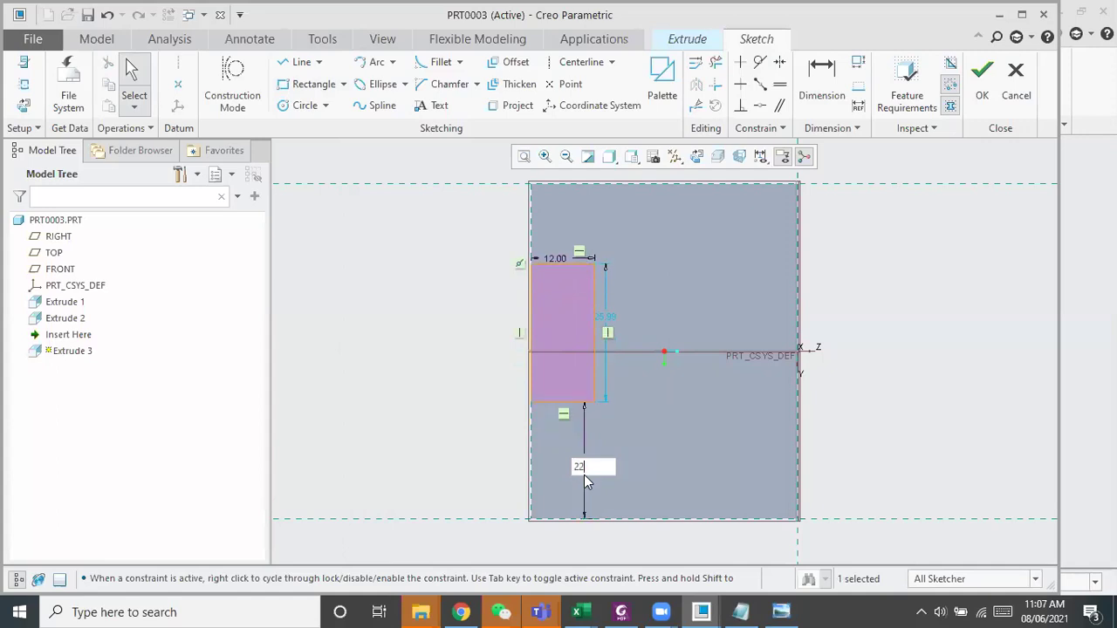
Dimension the slot rectangle's other edge 22 from the far side reference and finish the sketch
click(822, 88)
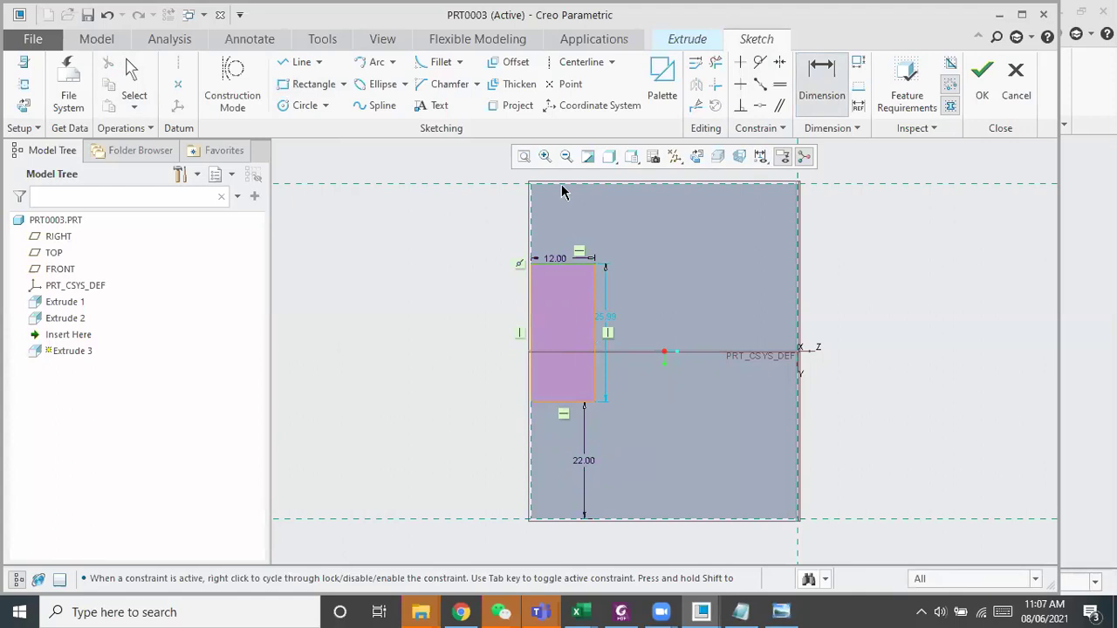
middle_click(568, 218)
key(BackSpace)
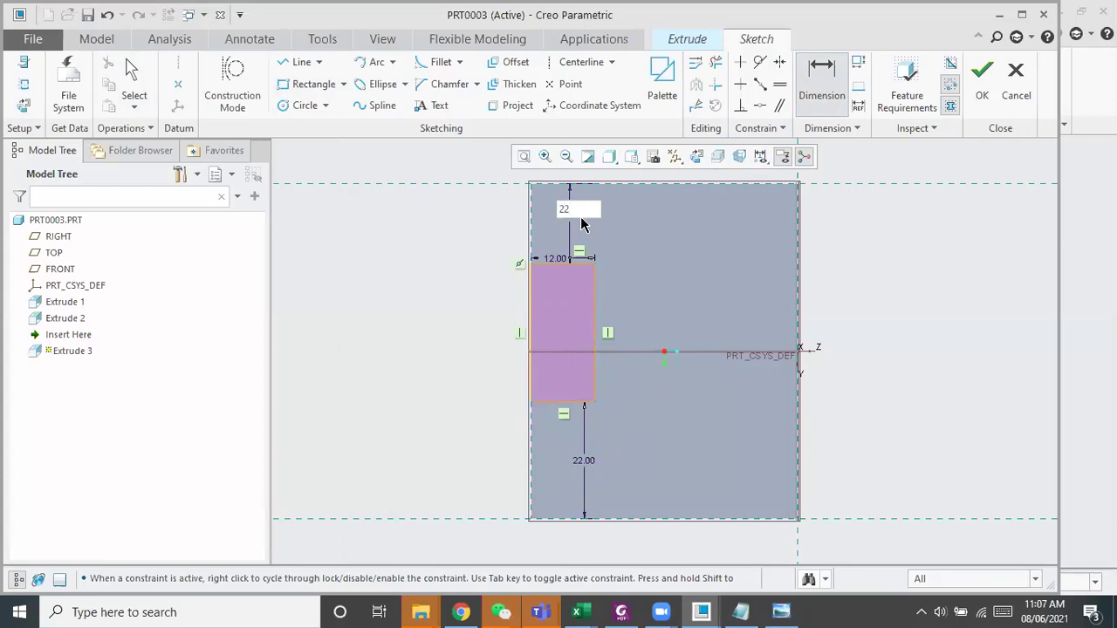
key(Return)
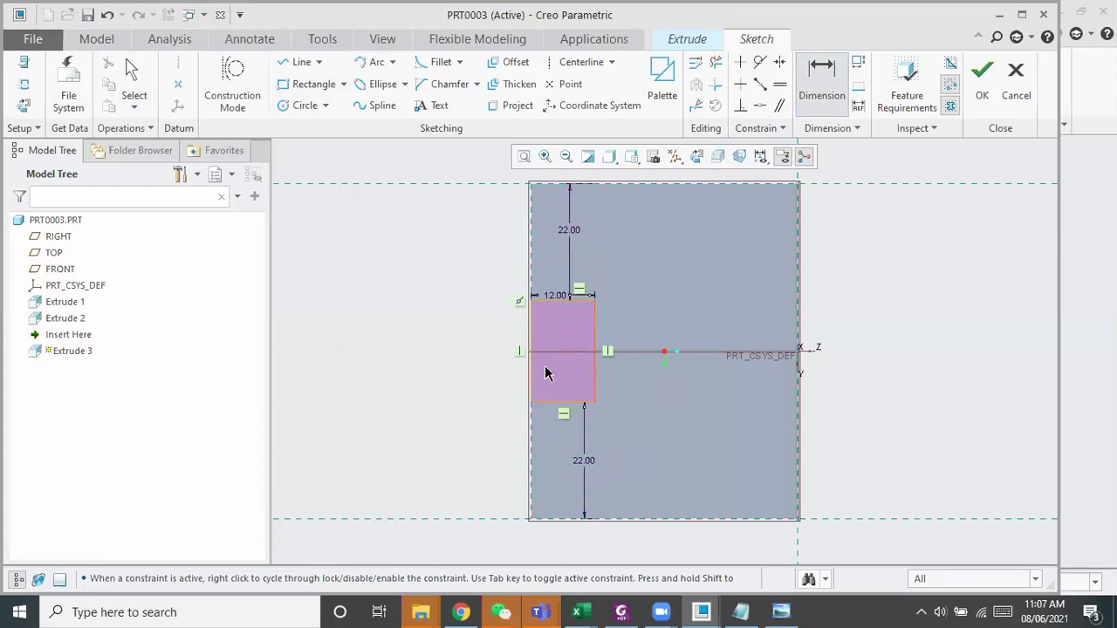
click(981, 77)
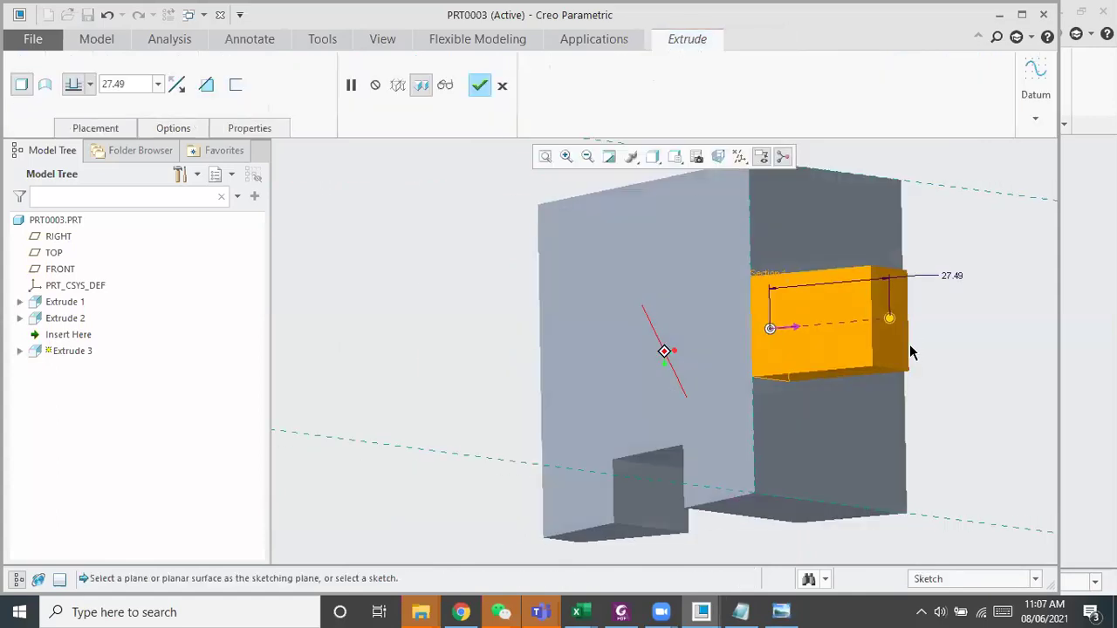
Extrude the slot profile into the wedge as a material-removing cut that intersects all surfaces
middle_drag(925, 413, 984, 262)
drag(928, 250, 623, 317)
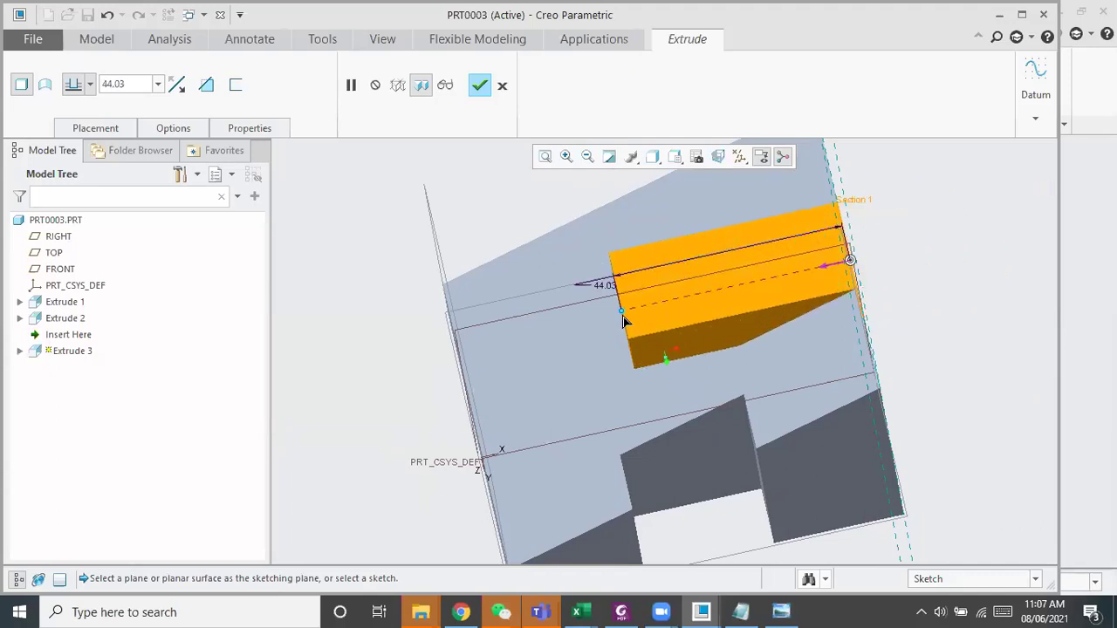
click(89, 87)
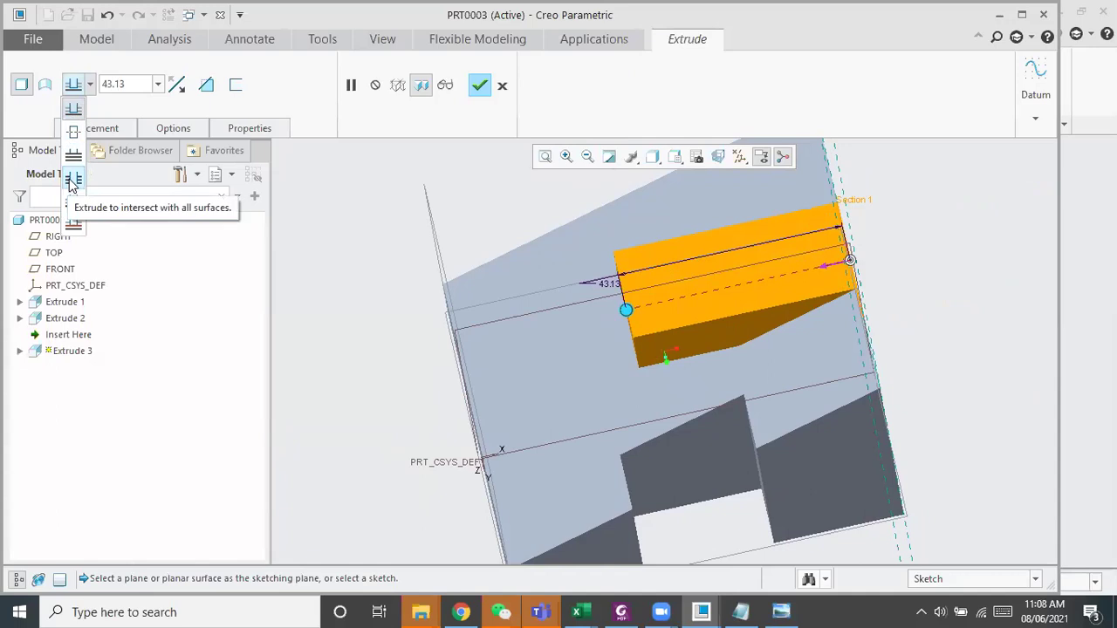
click(73, 180)
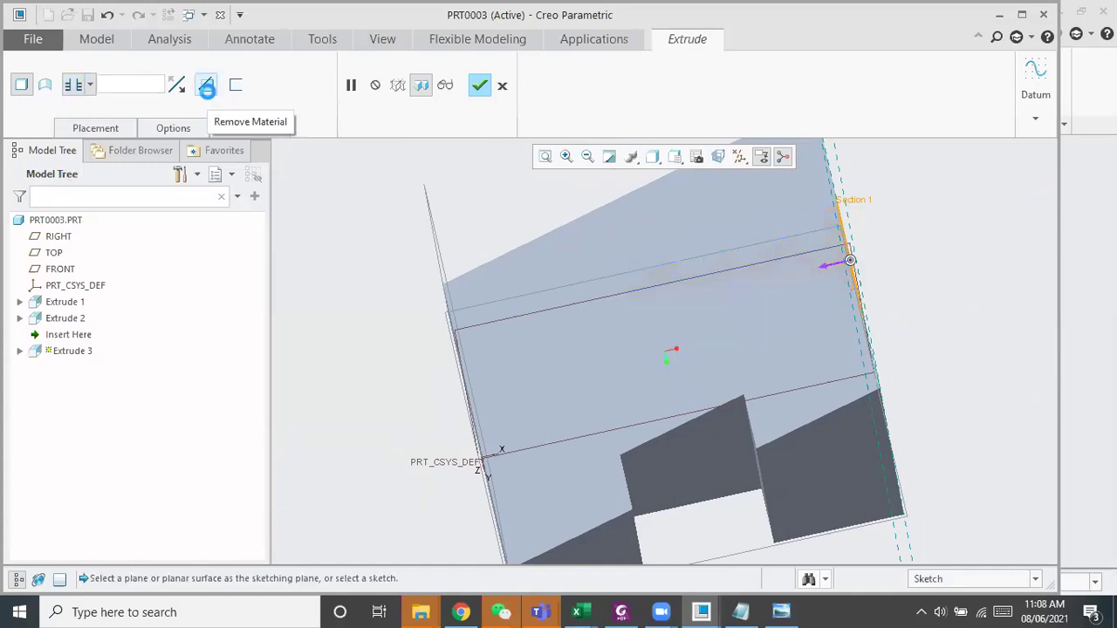
click(206, 85)
middle_drag(319, 310, 295, 329)
middle_click(295, 330)
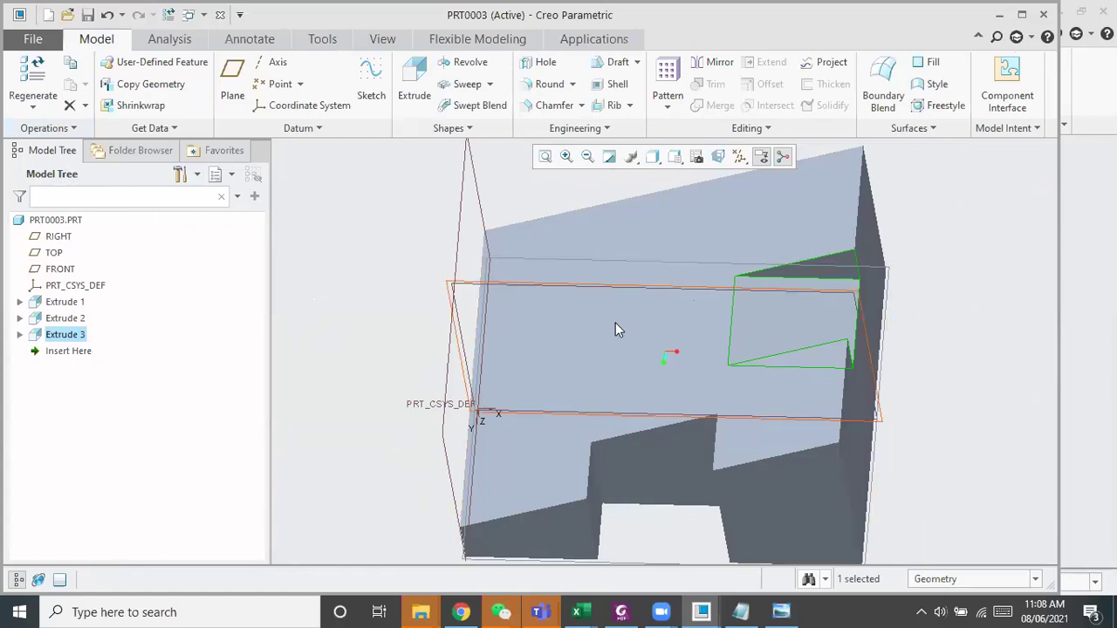
Inspect the new top slot on the model and check the raised block's dimensions in the reference drawing
middle_drag(541, 317, 570, 310)
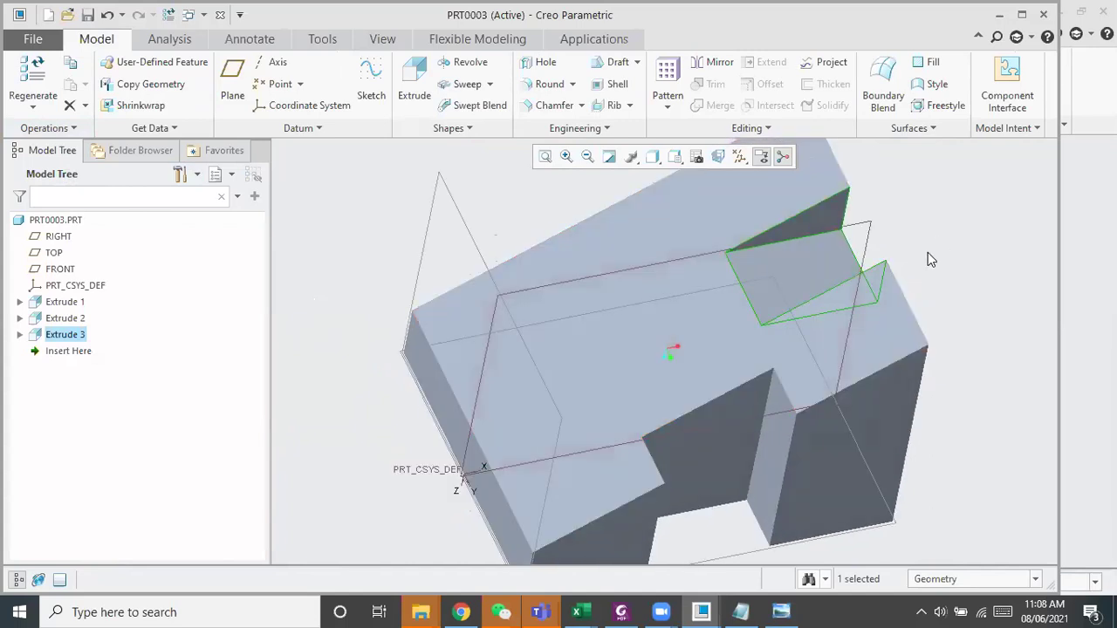
scroll(928, 253, down, 2)
scroll(927, 253, up, 5)
middle_drag(879, 314, 796, 187)
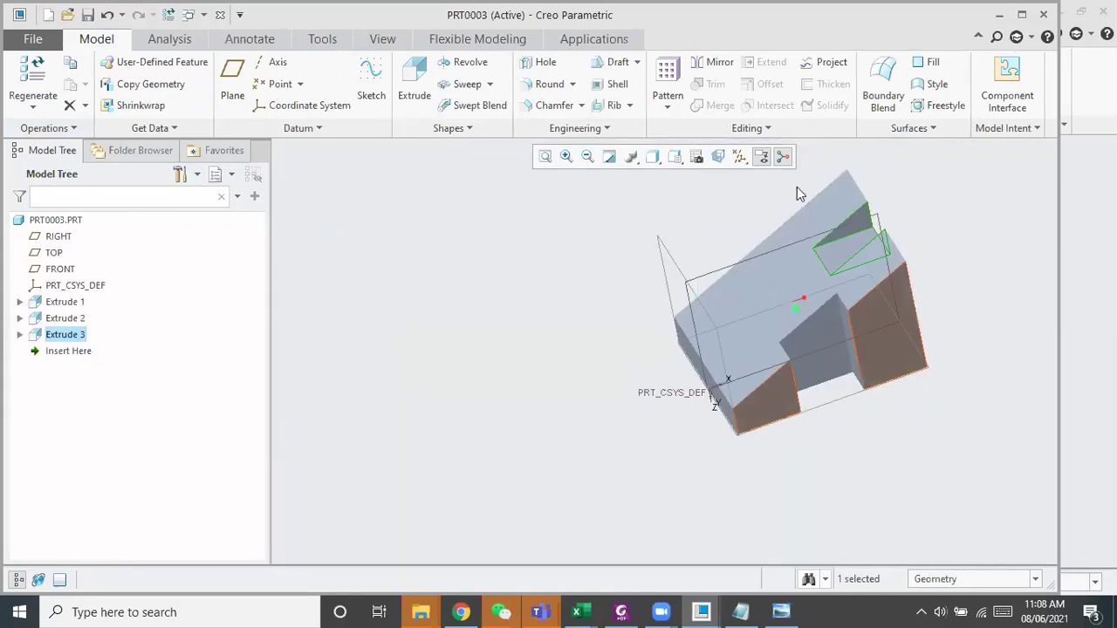
click(779, 612)
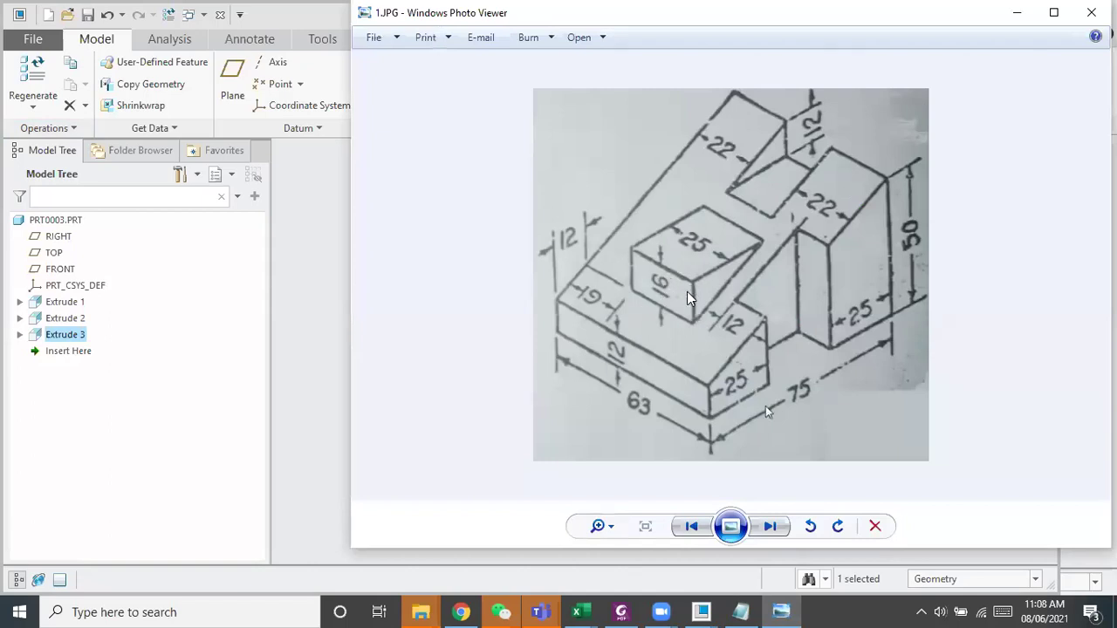
click(1017, 13)
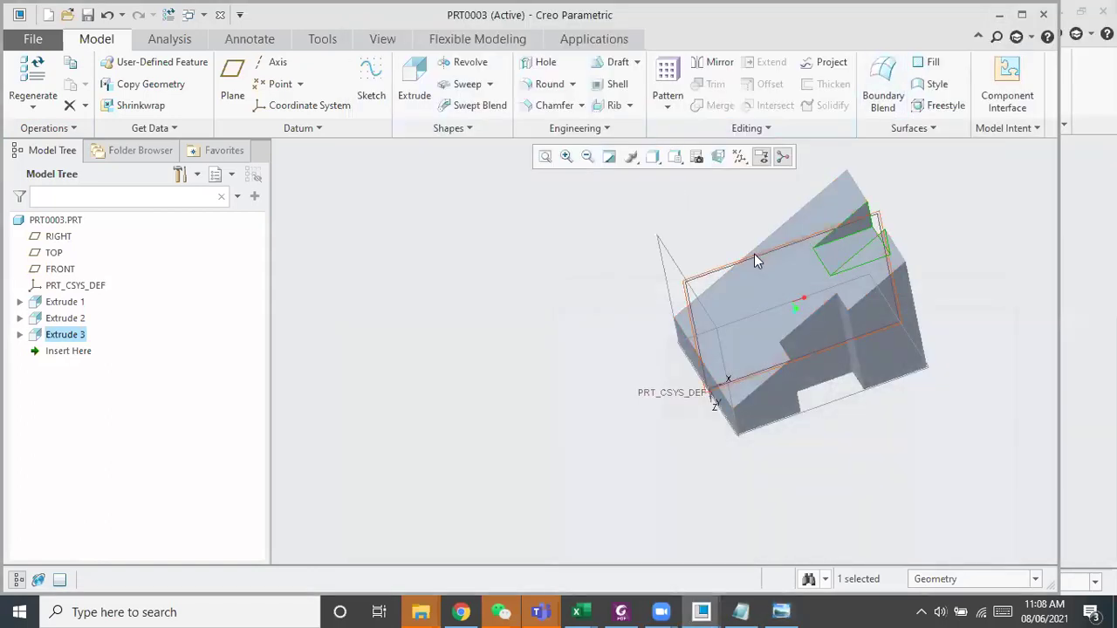
Start an extrusion sketch on the TOP datum plane and add the wedge's sloped face as a sketch reference
middle_drag(584, 391, 651, 348)
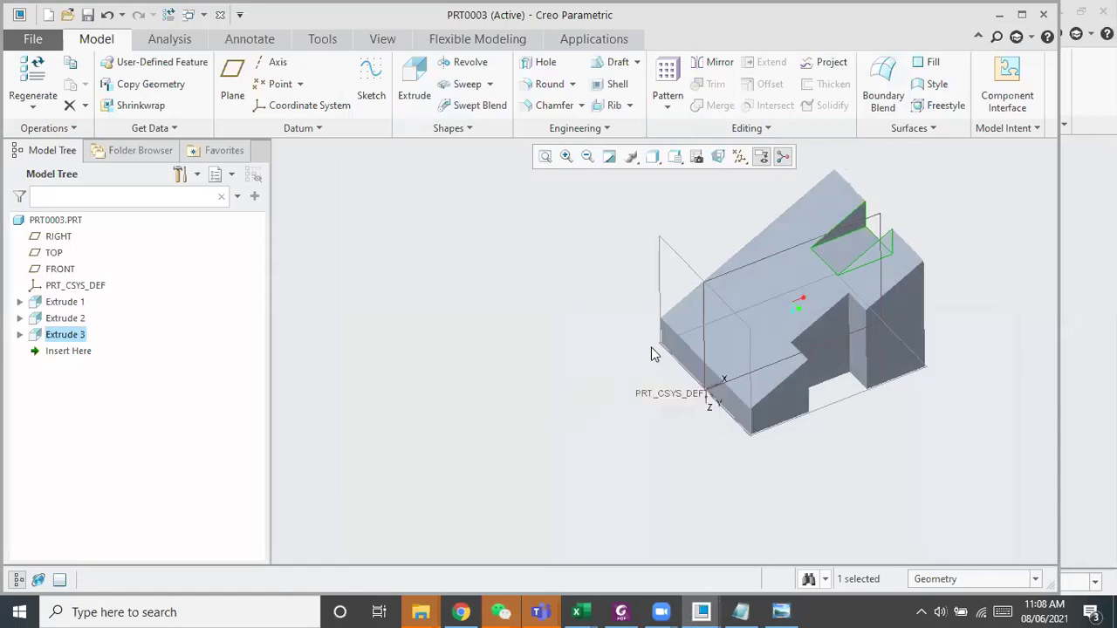
click(737, 275)
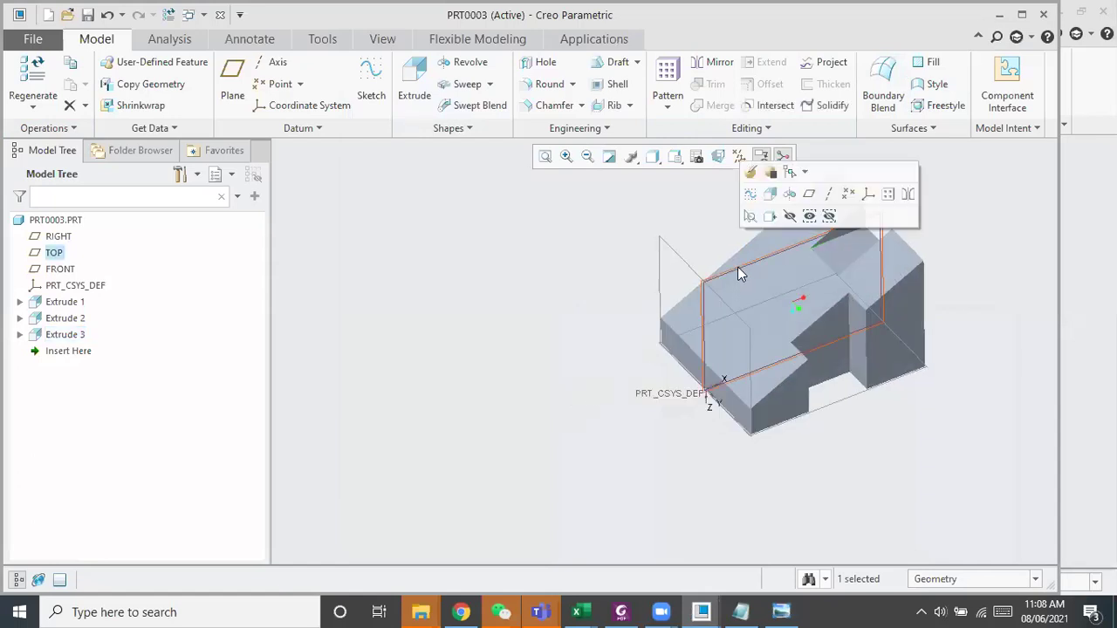
click(413, 87)
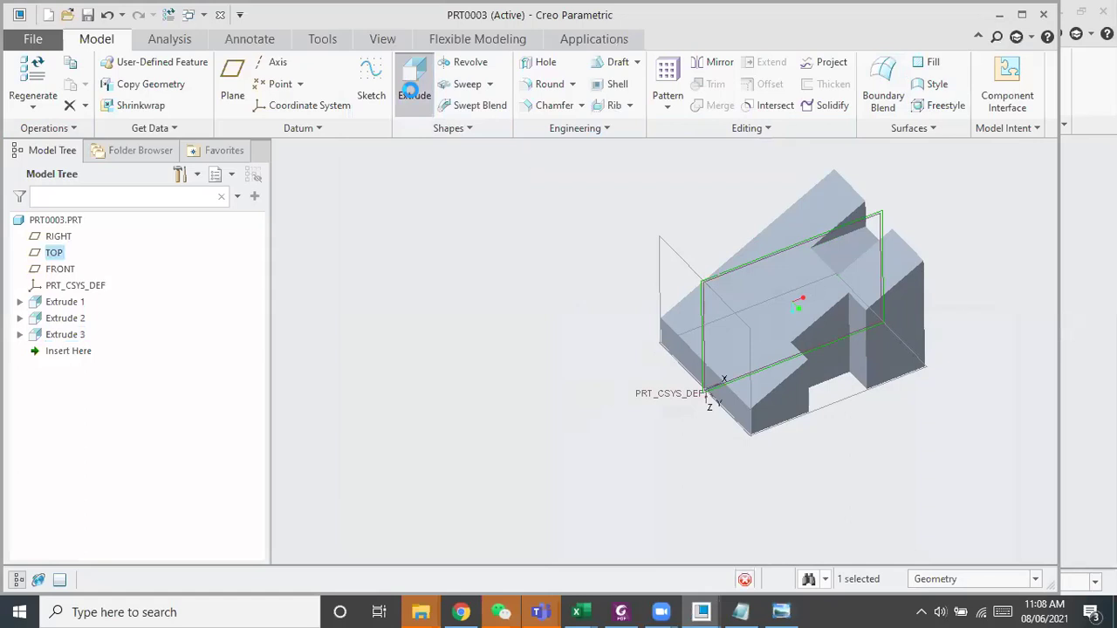
click(697, 158)
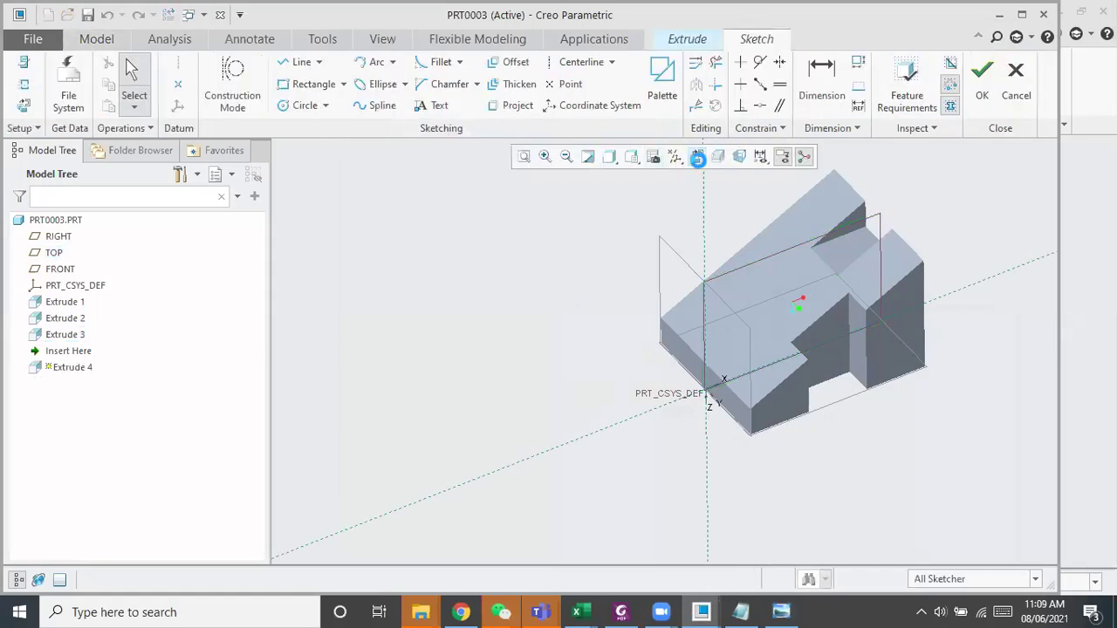
click(24, 84)
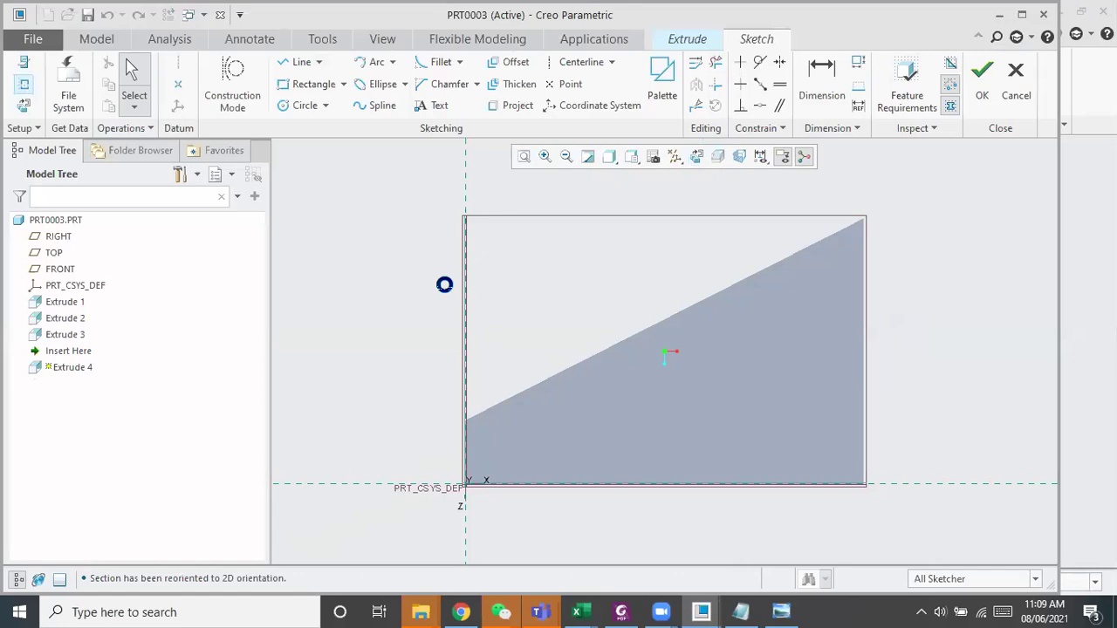
click(627, 335)
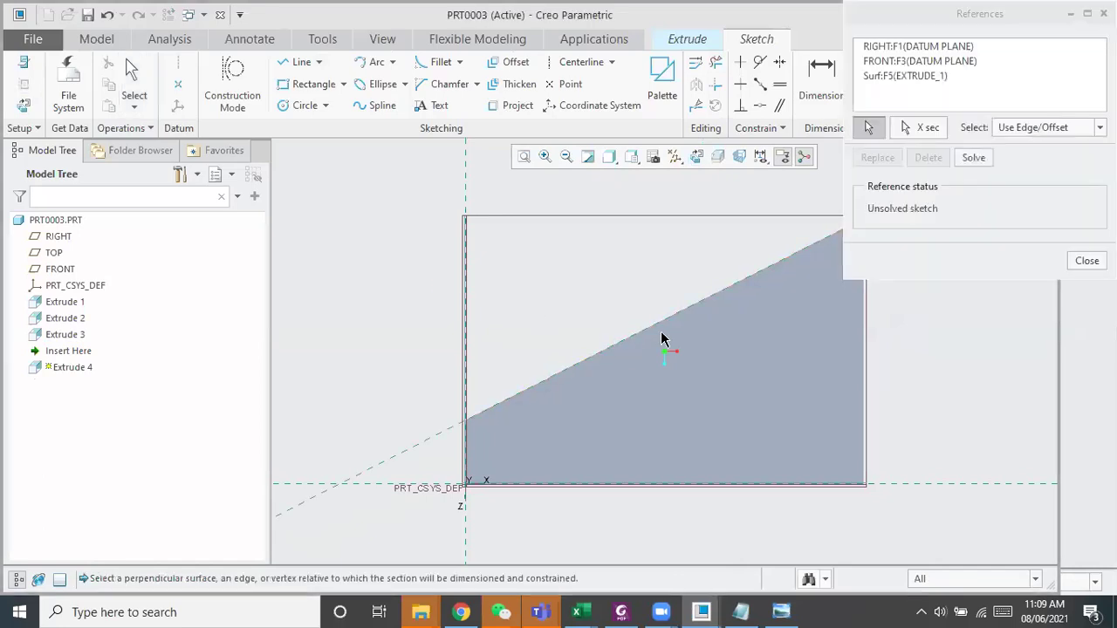
click(1086, 261)
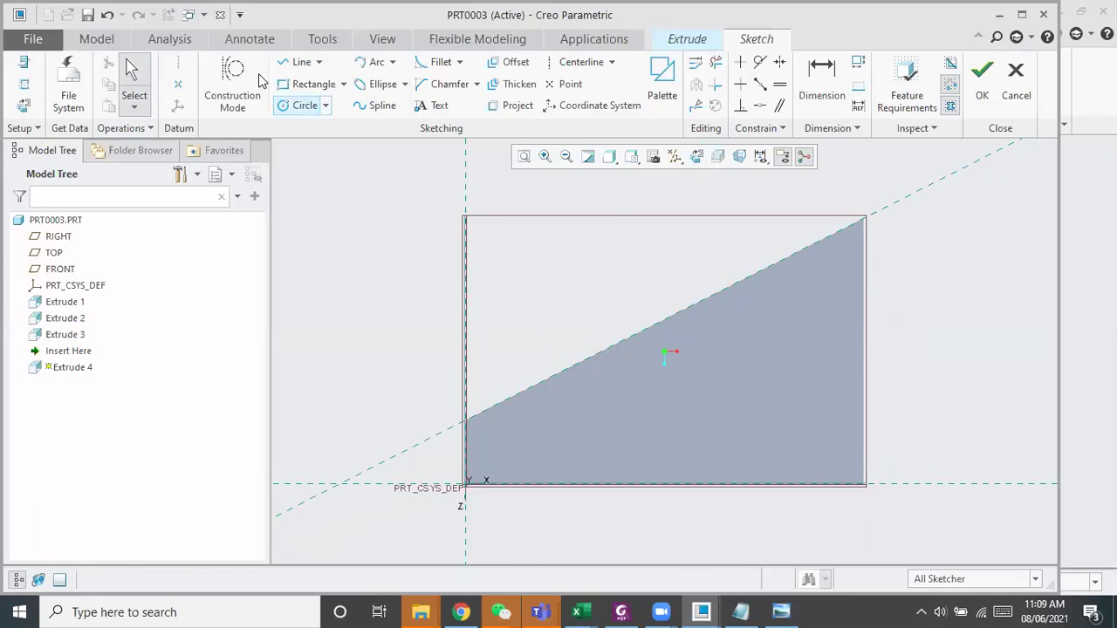
Sketch a triangular profile standing on the sloped reference, with a vertical side about 12.7 high and an upper side meeting the slope
click(300, 62)
click(600, 351)
click(598, 285)
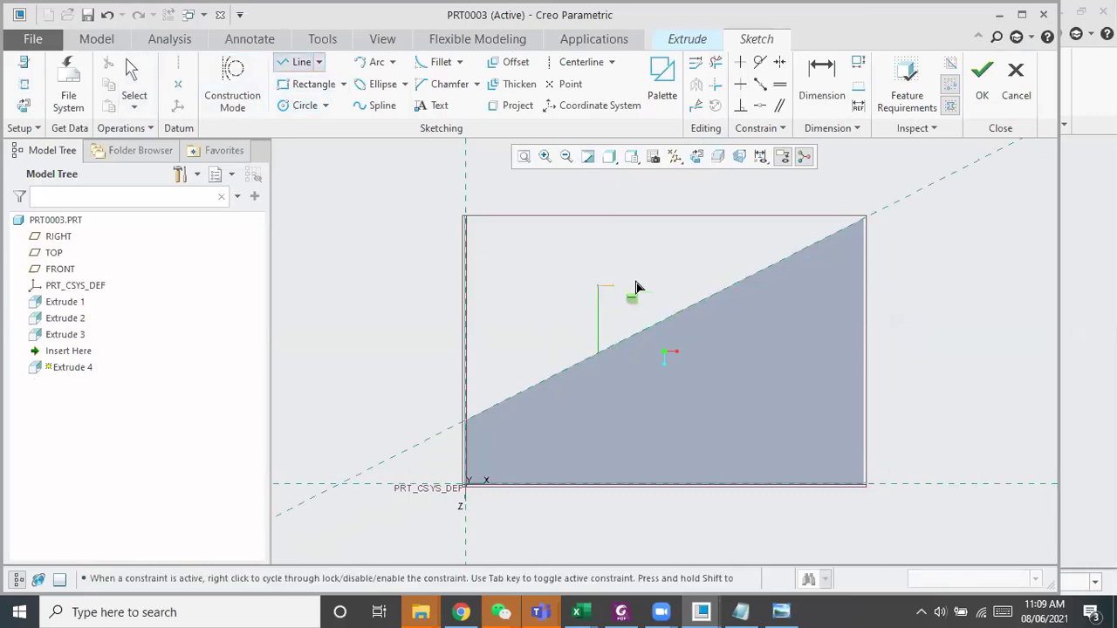
click(704, 302)
middle_click(565, 265)
drag(675, 341, 572, 266)
Set the triangle's upper corner angle to 90 degrees and its vertical side to 16
double_click(619, 316)
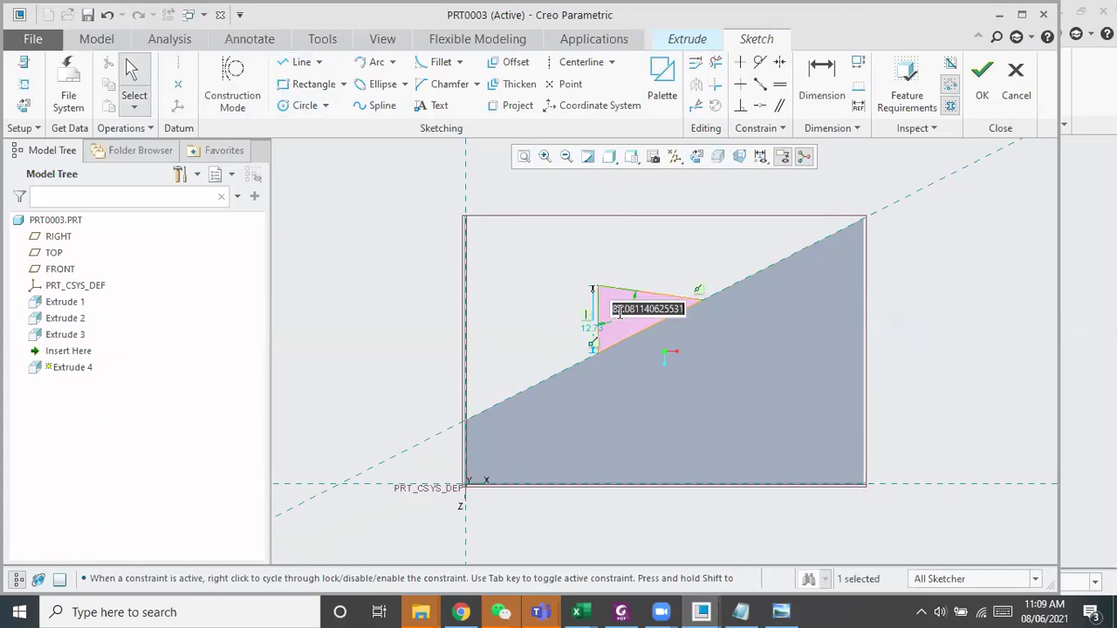
text(90)
key(Return)
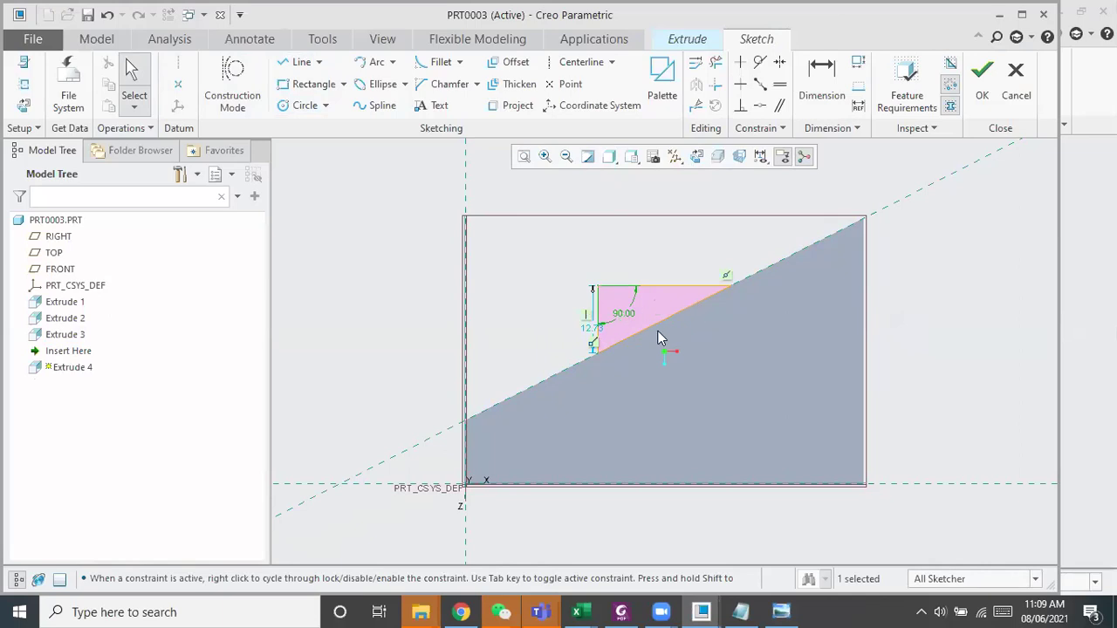
click(791, 610)
click(791, 609)
click(585, 326)
double_click(589, 335)
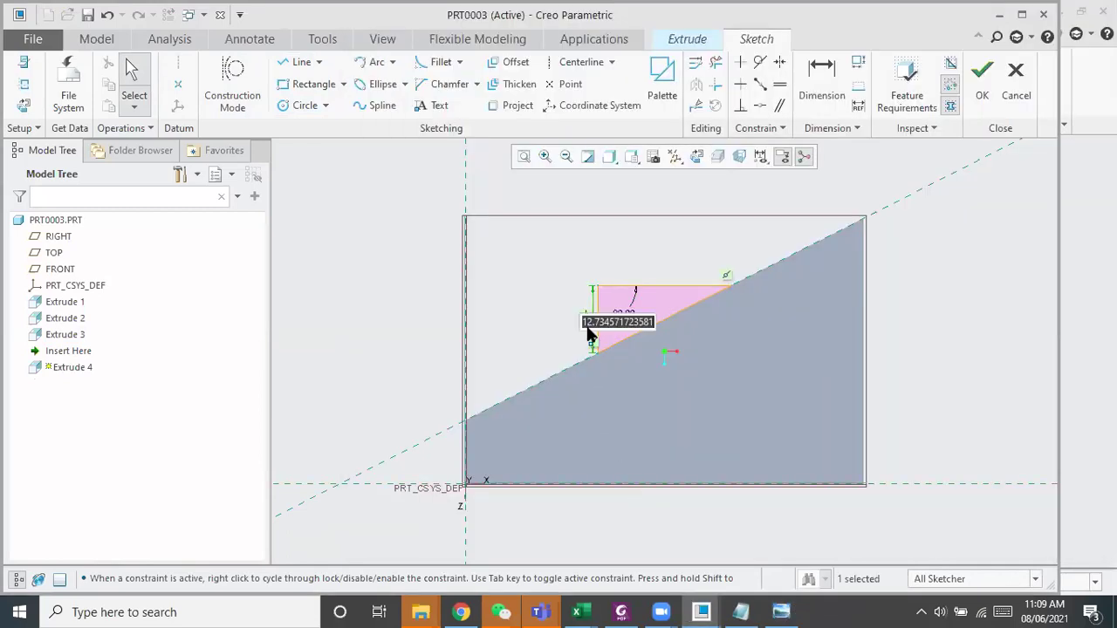
text(16)
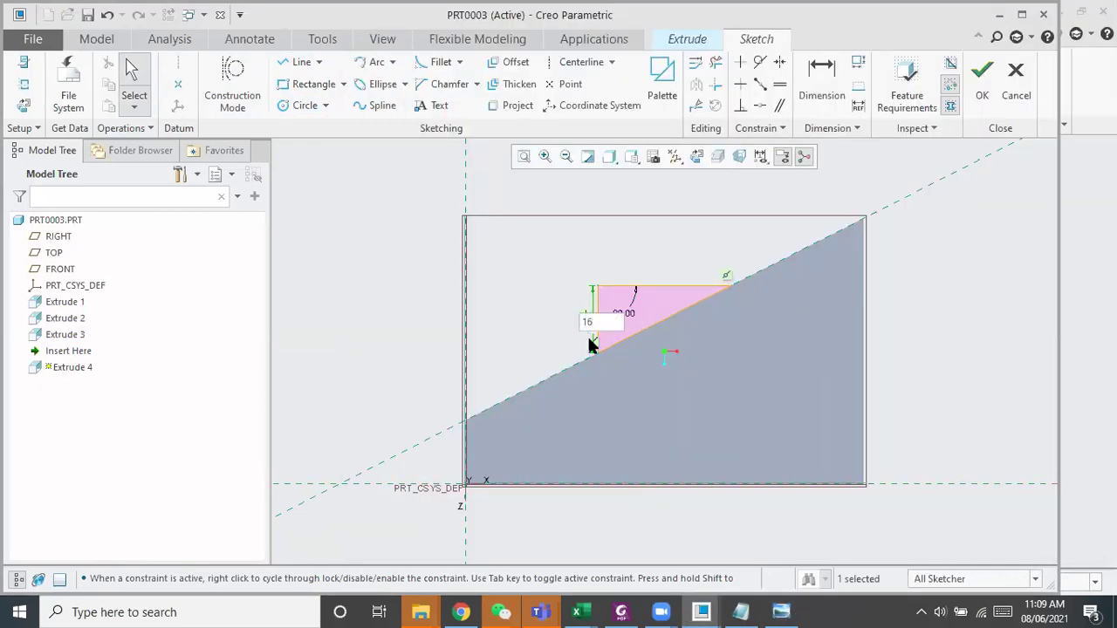
key(Return)
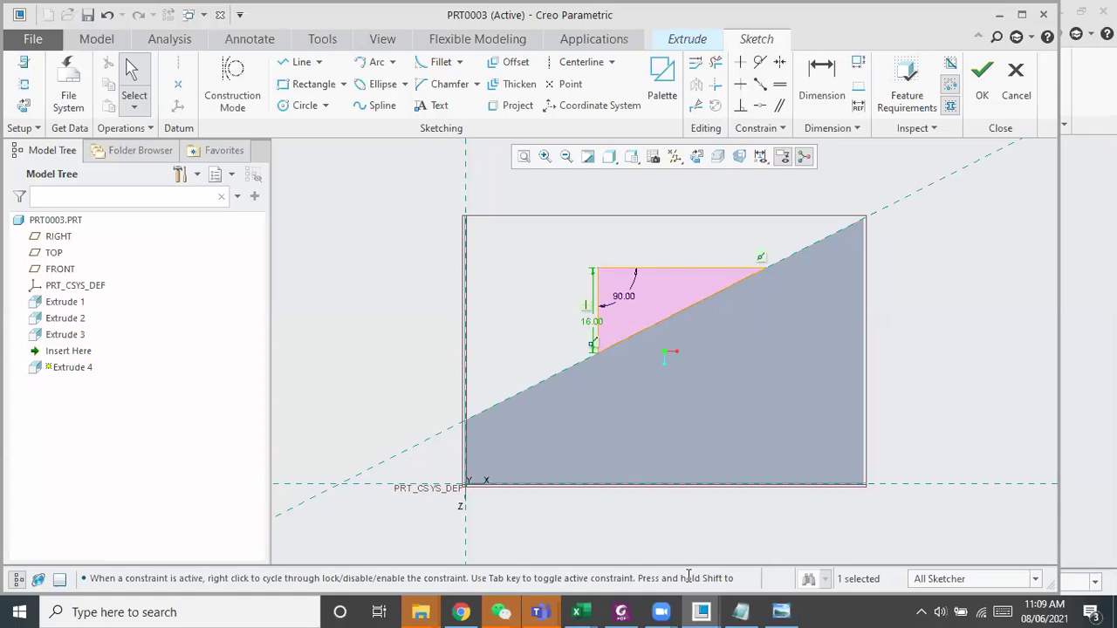
Check the raised block in the drawing, dimension the triangle's lower corner horizontally from the vertical reference, and delete the conflicting Coincide constraint
click(780, 612)
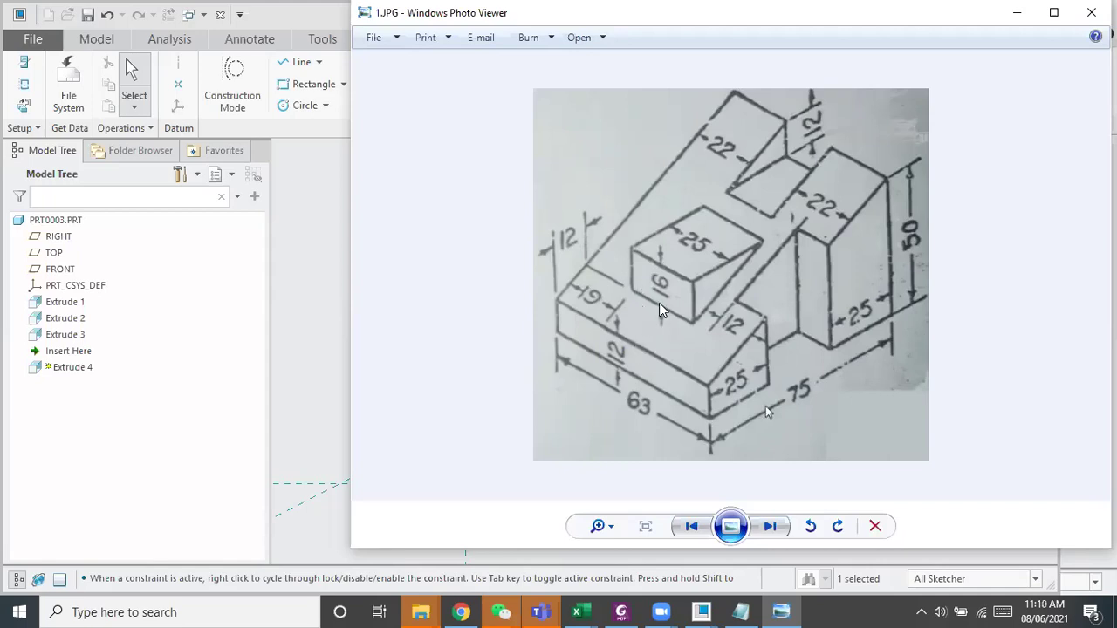
click(1016, 14)
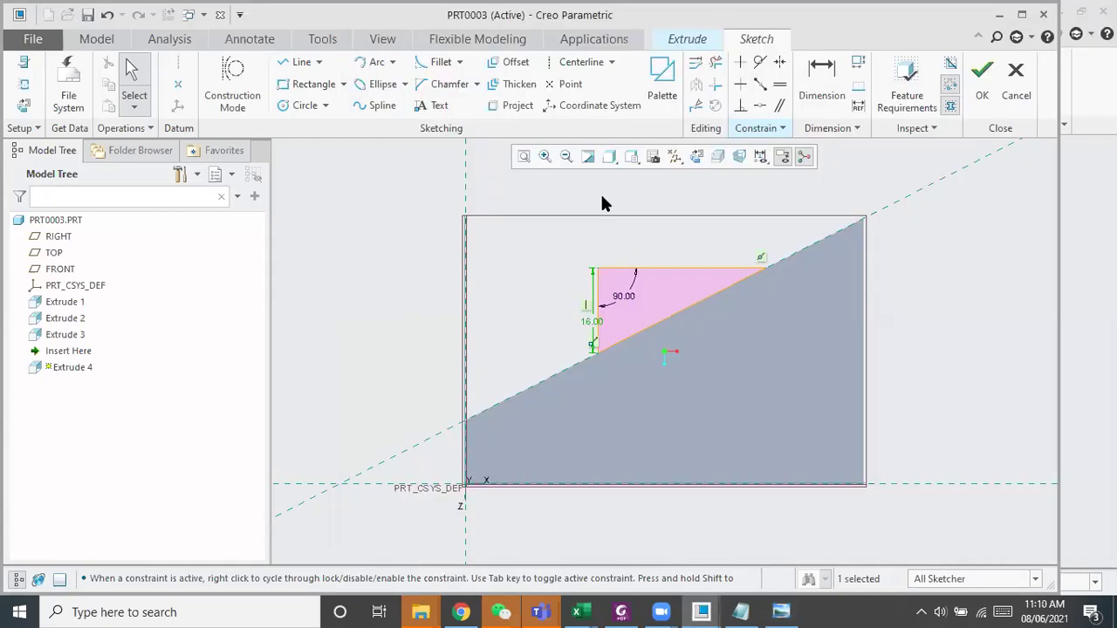
click(795, 101)
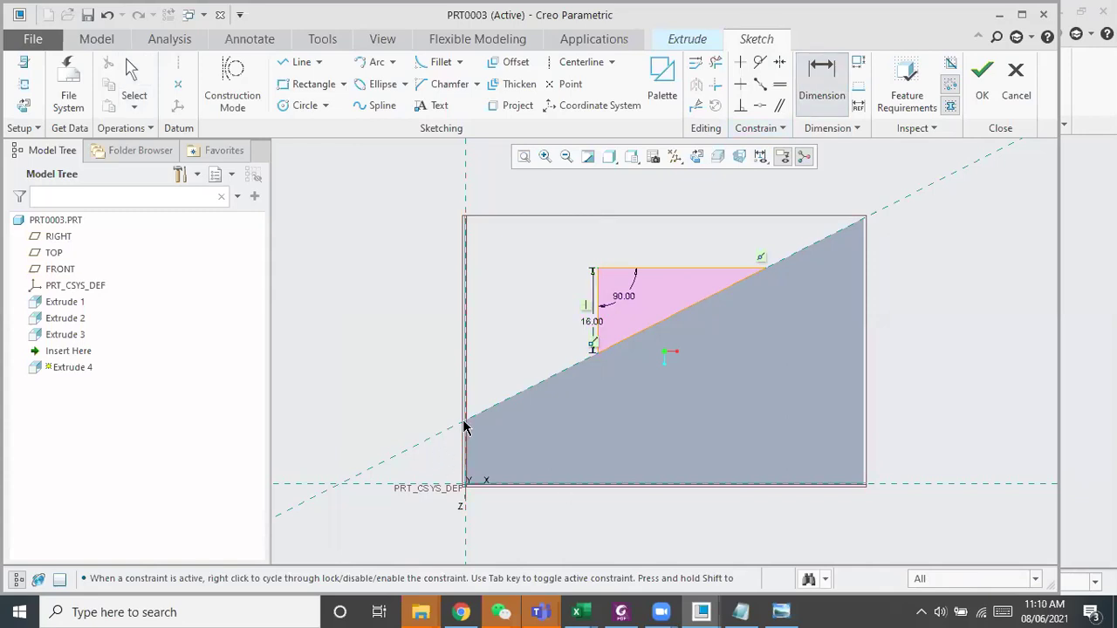
scroll(465, 427, down, 4)
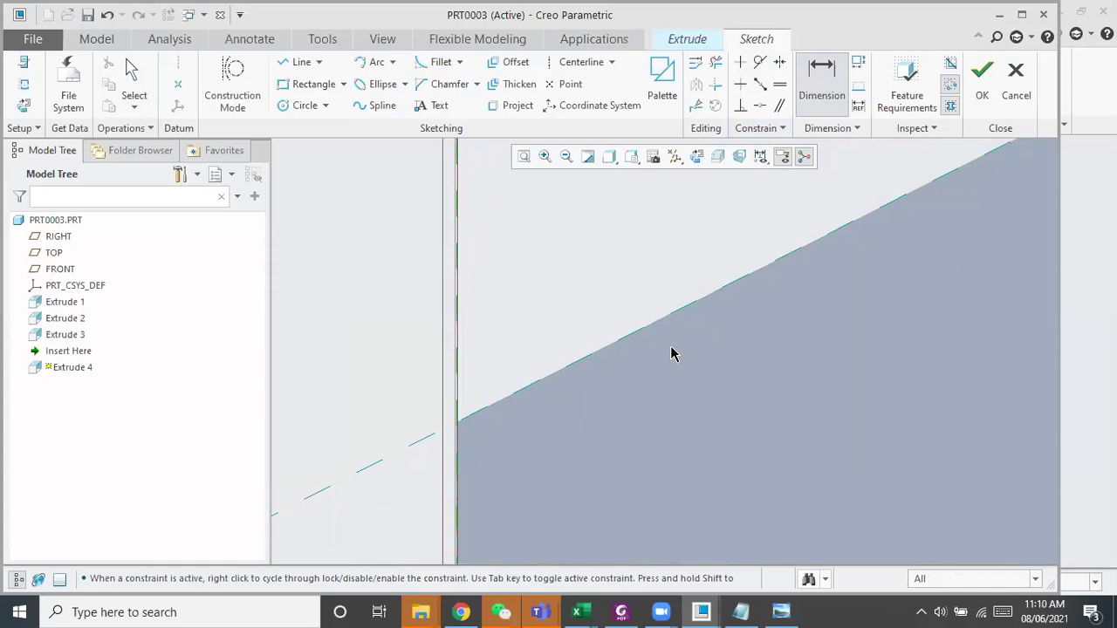
scroll(672, 351, up, 3)
click(776, 281)
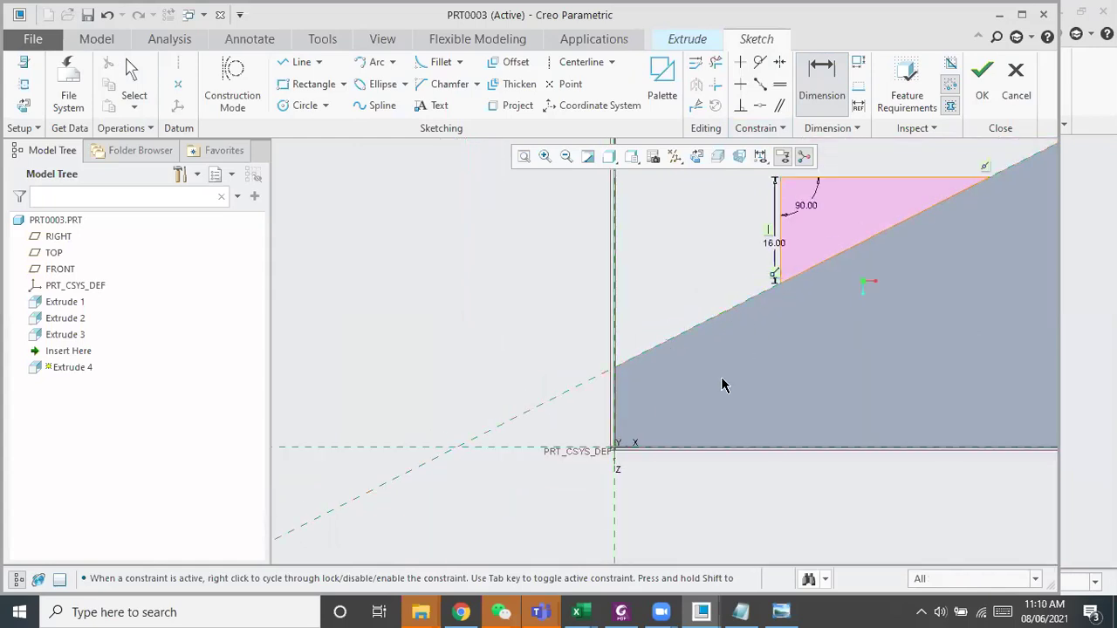
middle_click(721, 380)
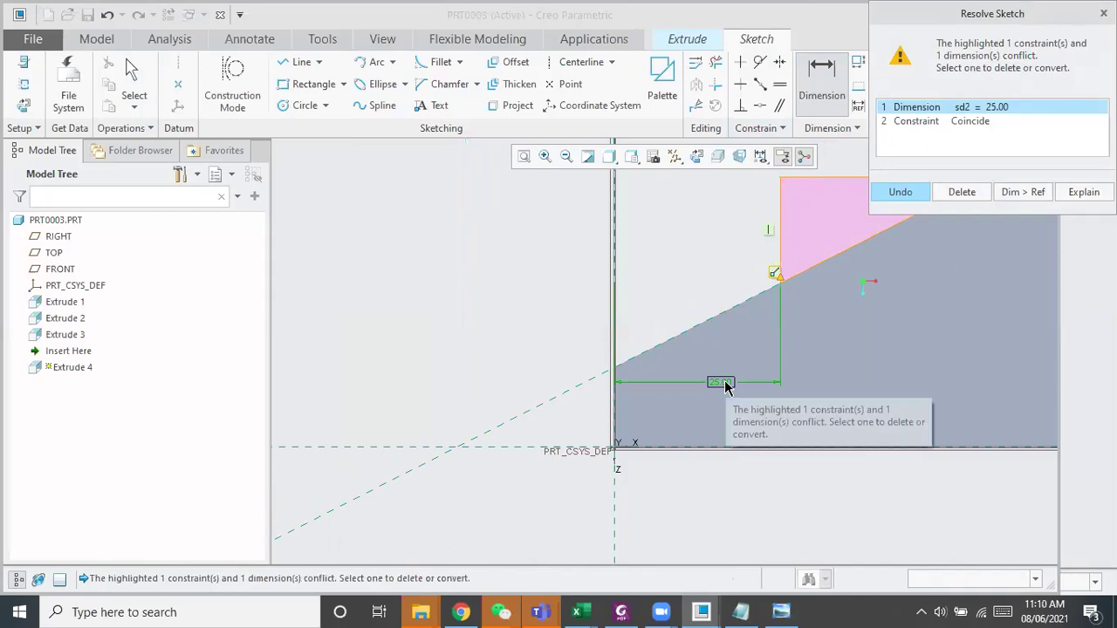
click(947, 122)
click(960, 193)
Set the triangle's horizontal distance from the vertical reference to 12 and finish the sketch
double_click(721, 381)
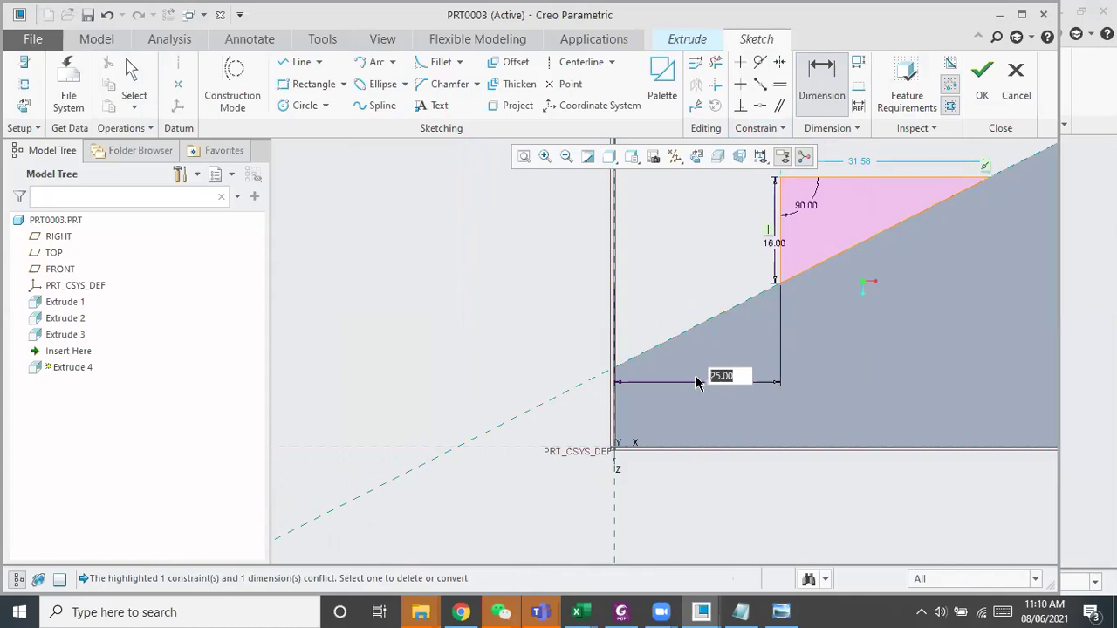
text(12)
key(Return)
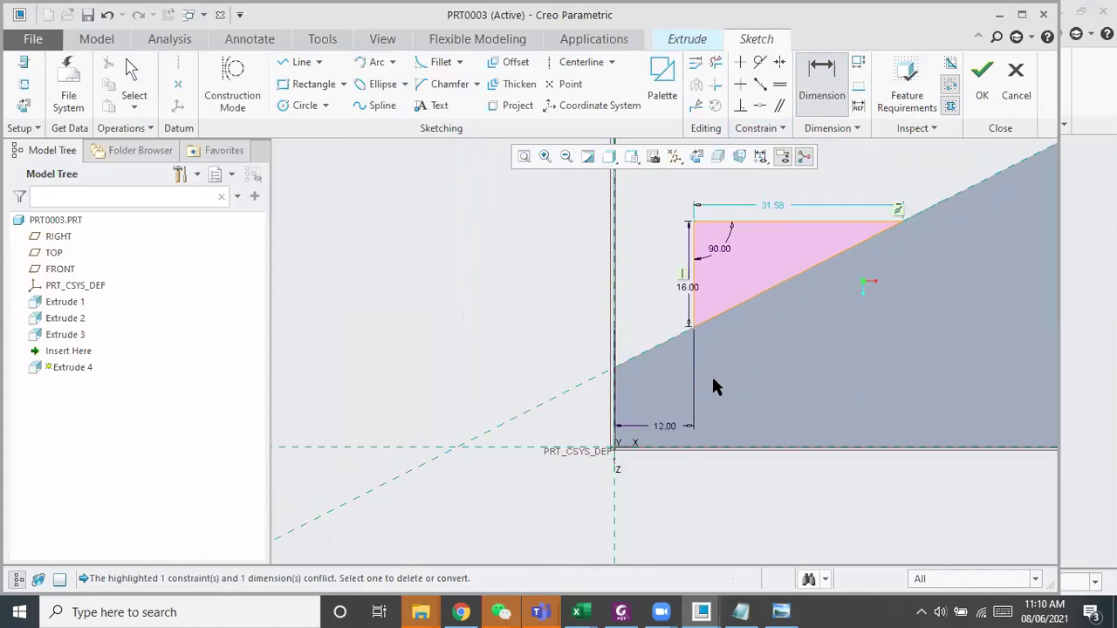
middle_click(714, 378)
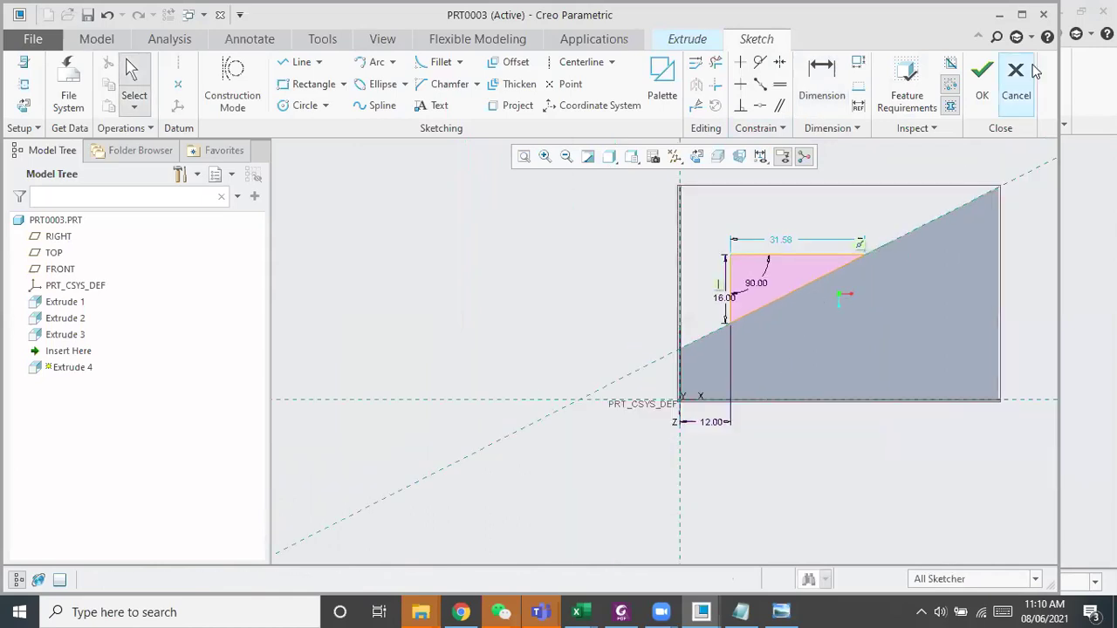
click(981, 77)
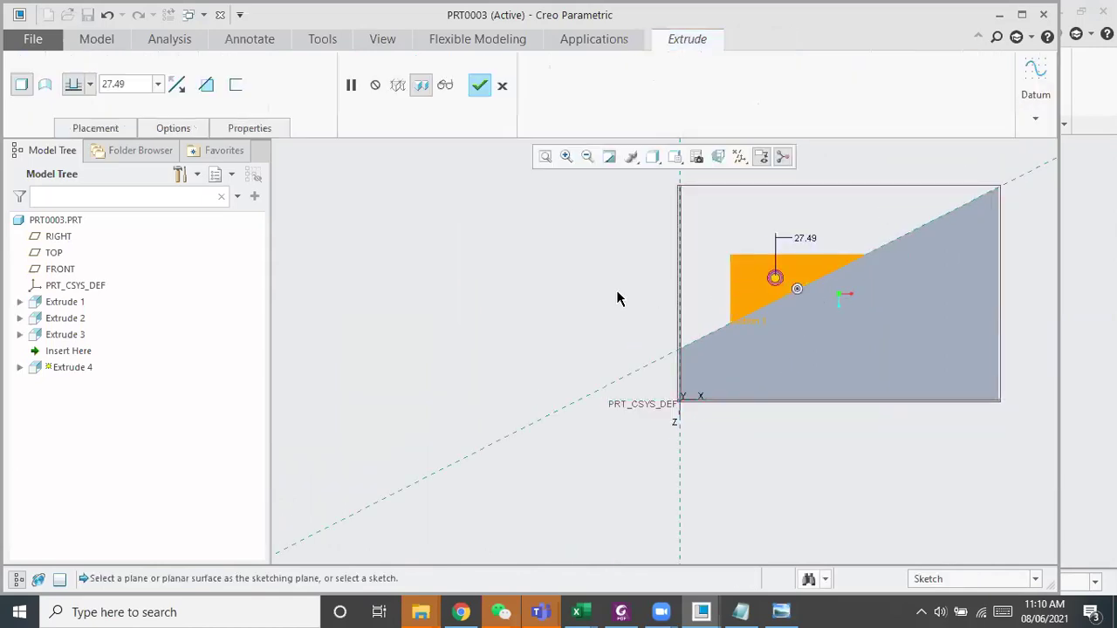
Extrude the triangular profile symmetrically about the sketch plane to a total depth of 25, preview the raised block and complete the feature
middle_drag(595, 295, 643, 349)
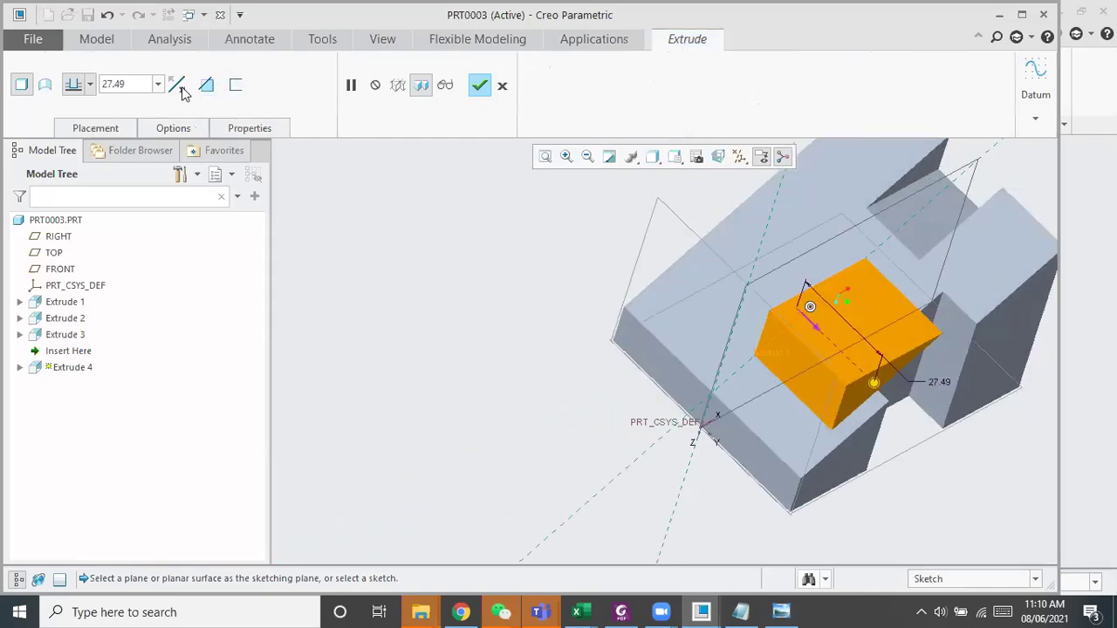
click(91, 87)
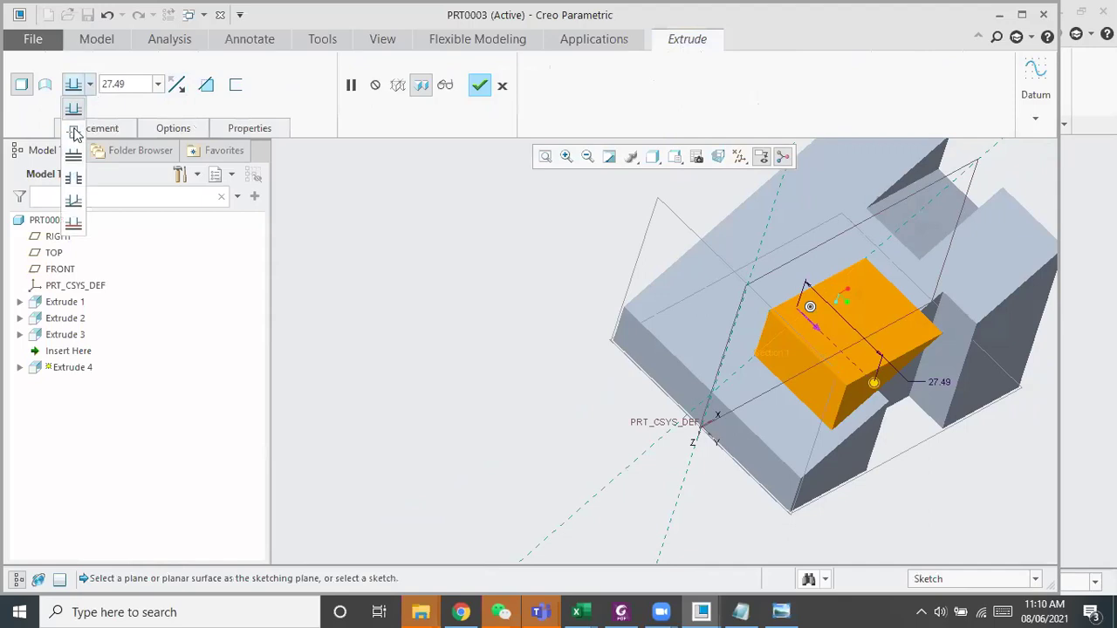
click(73, 134)
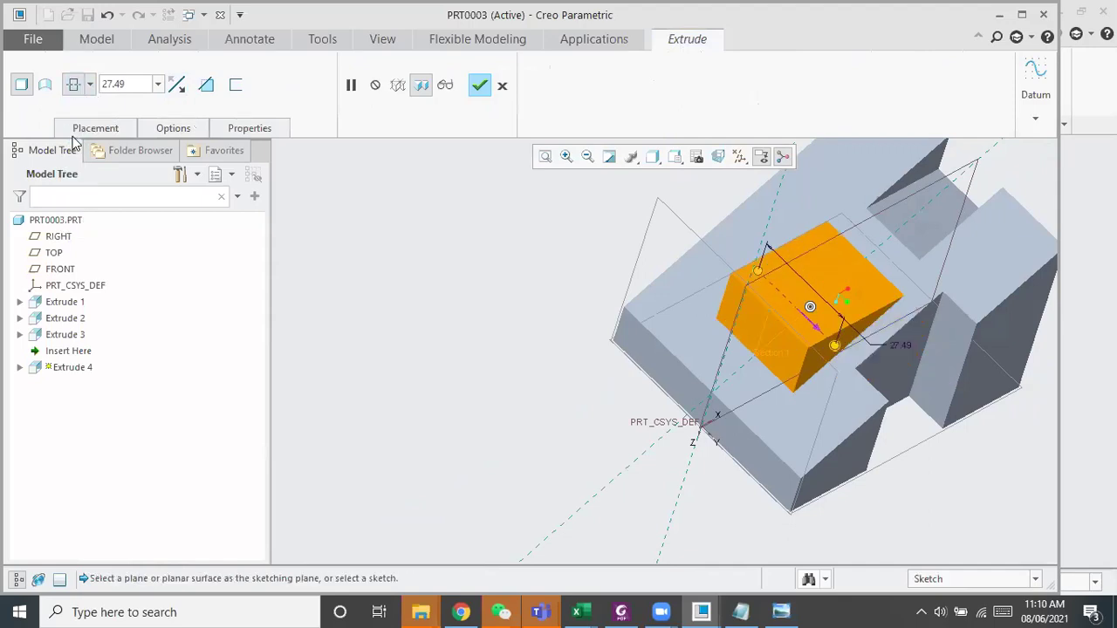
double_click(103, 85)
text(2)
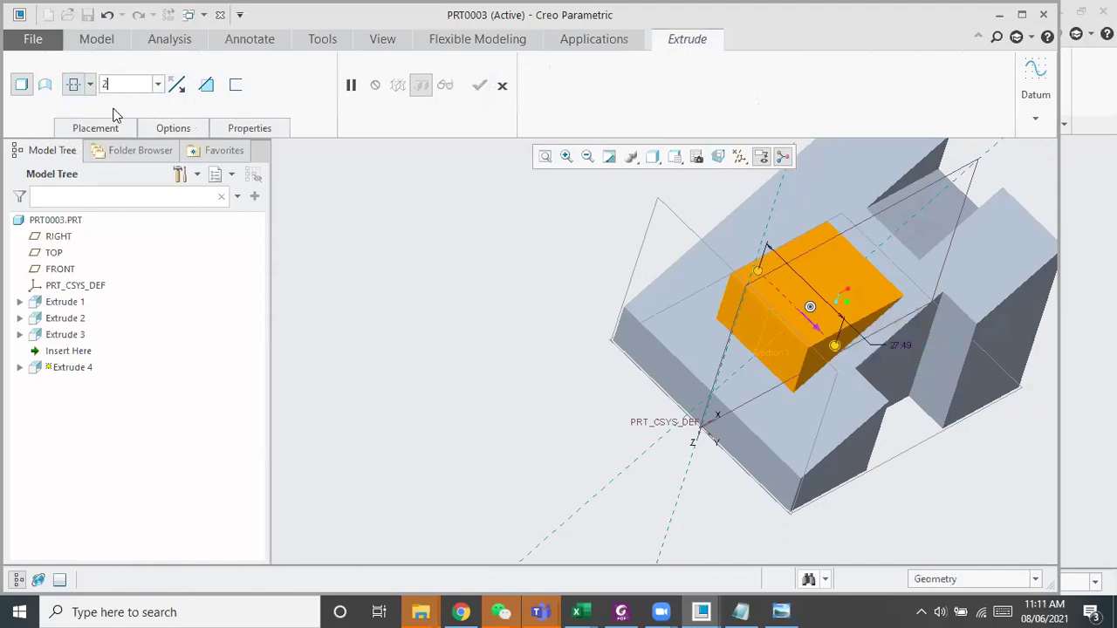
text(5)
key(Return)
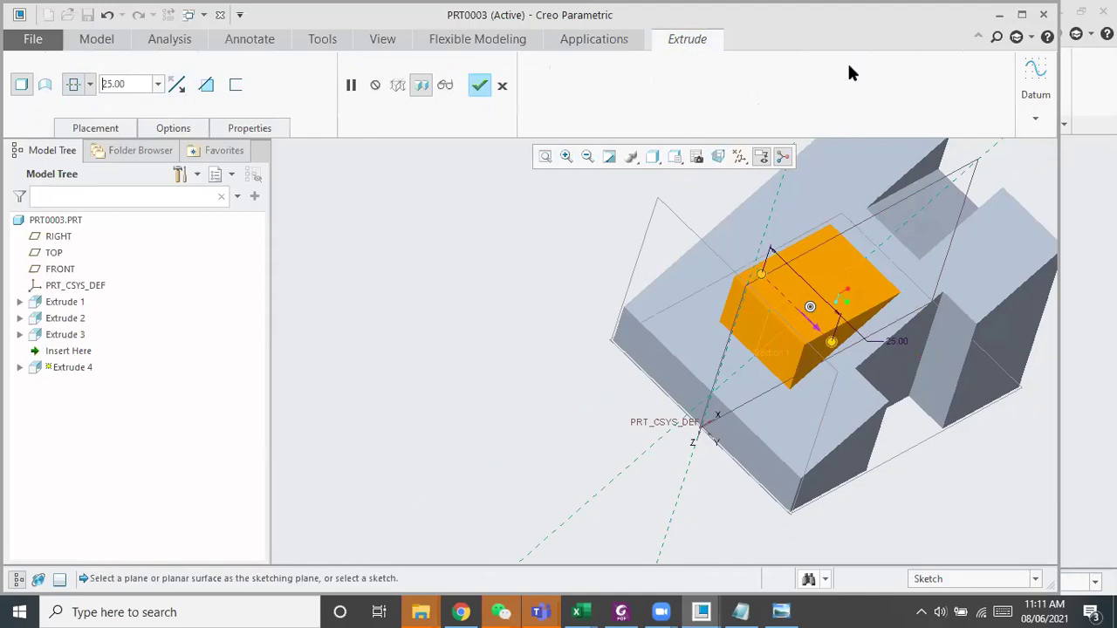
click(445, 84)
middle_drag(494, 280, 489, 323)
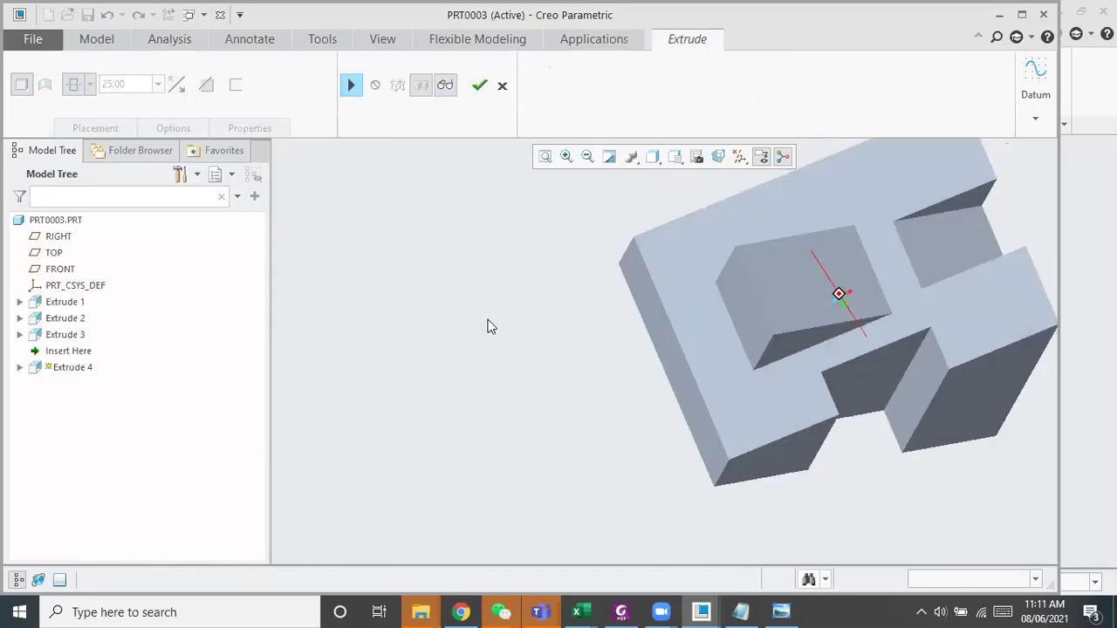
click(479, 85)
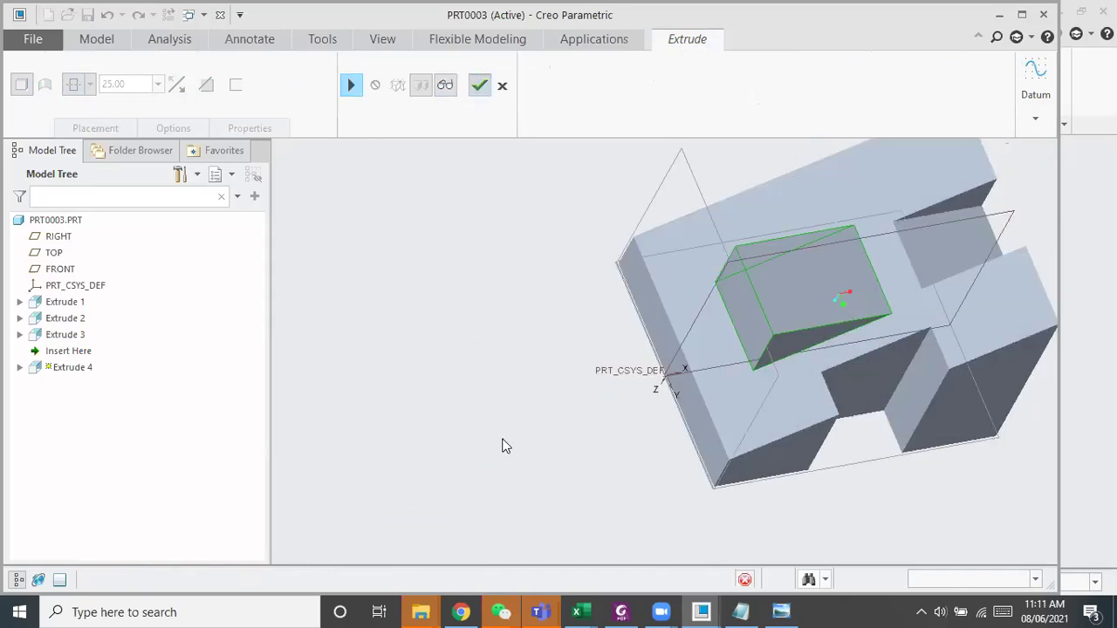
Inspect the wedge block from several angles, examining the raised block, side notch and top slot
middle_drag(519, 380, 494, 229)
click(524, 383)
scroll(796, 269, down, 2)
scroll(796, 268, up, 5)
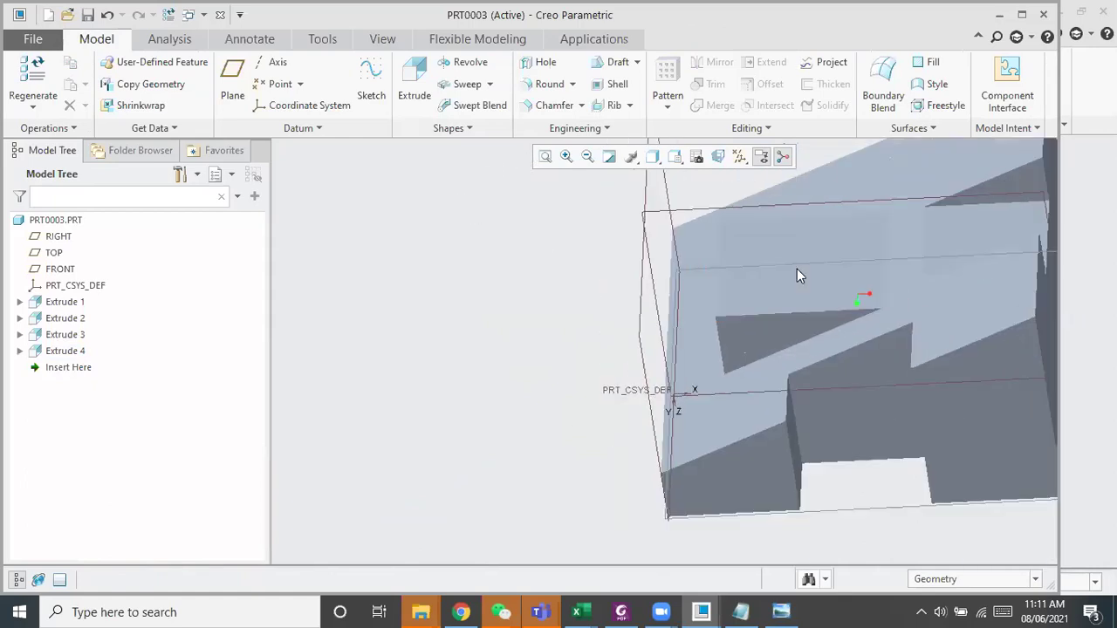
middle_drag(804, 423, 844, 434)
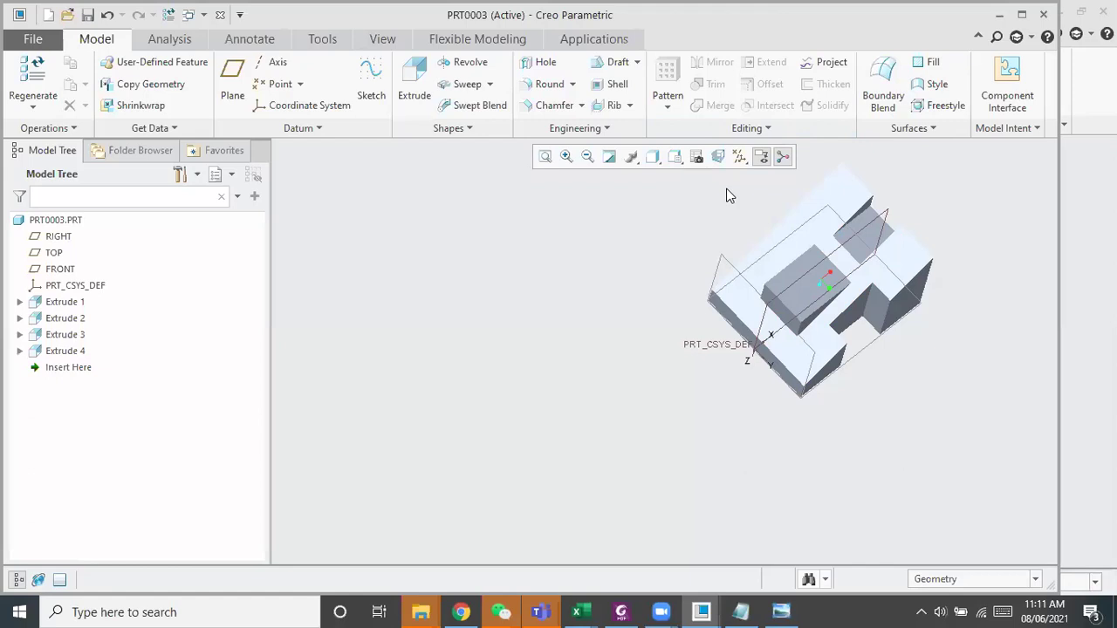
middle_drag(696, 387, 662, 337)
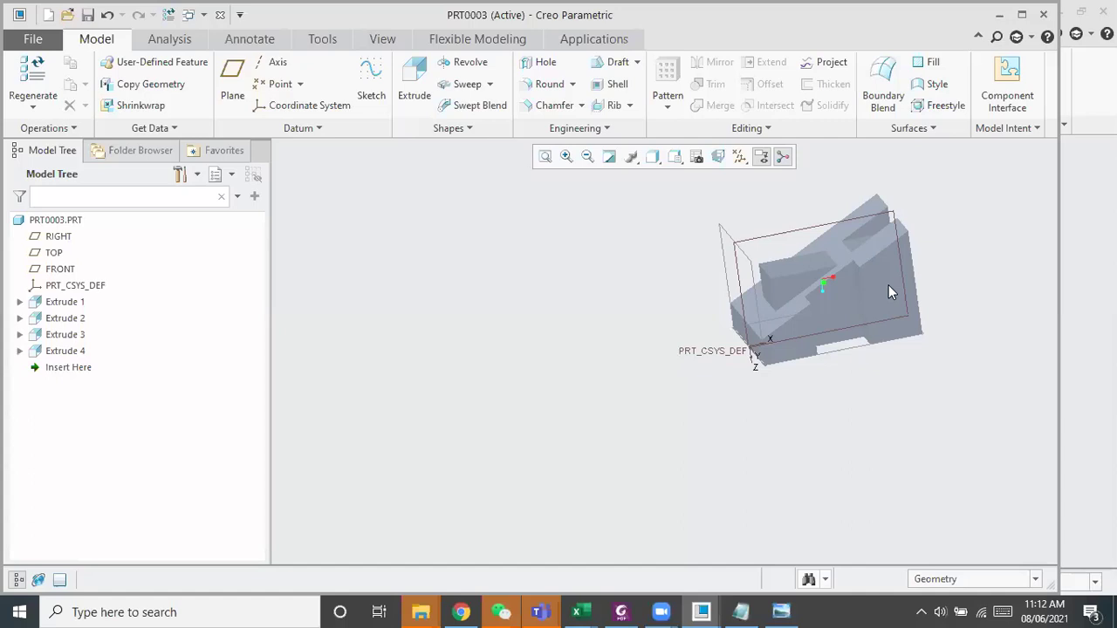
scroll(932, 375, up, 5)
middle_drag(930, 372, 928, 373)
mouse_move(917, 431)
middle_down()
mouse_move(943, 423)
mouse_move(950, 444)
mouse_move(939, 436)
middle_up()
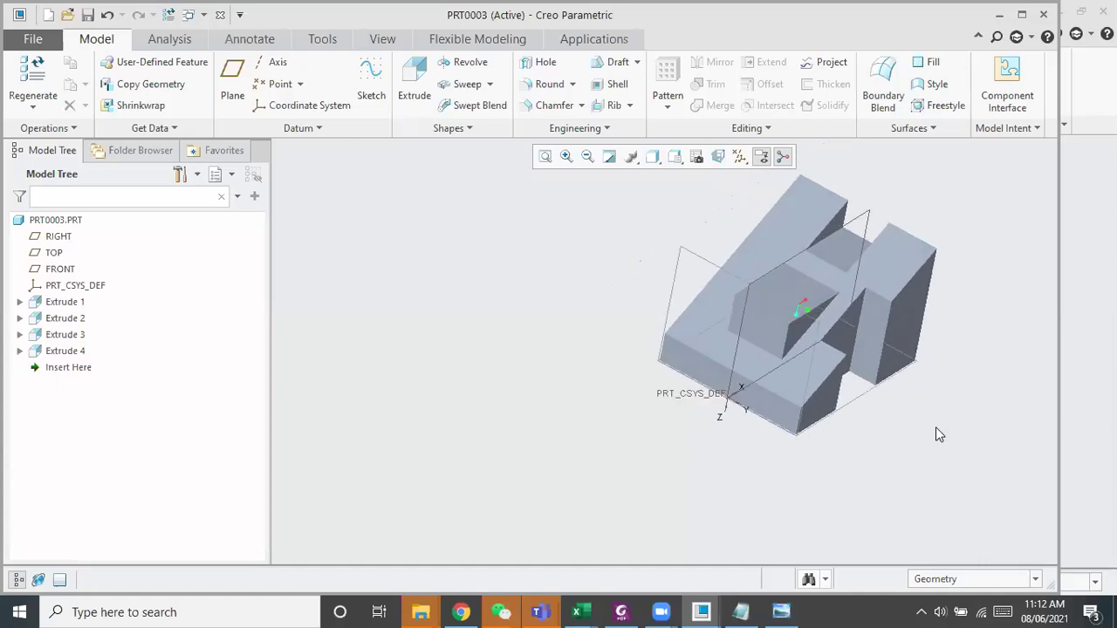